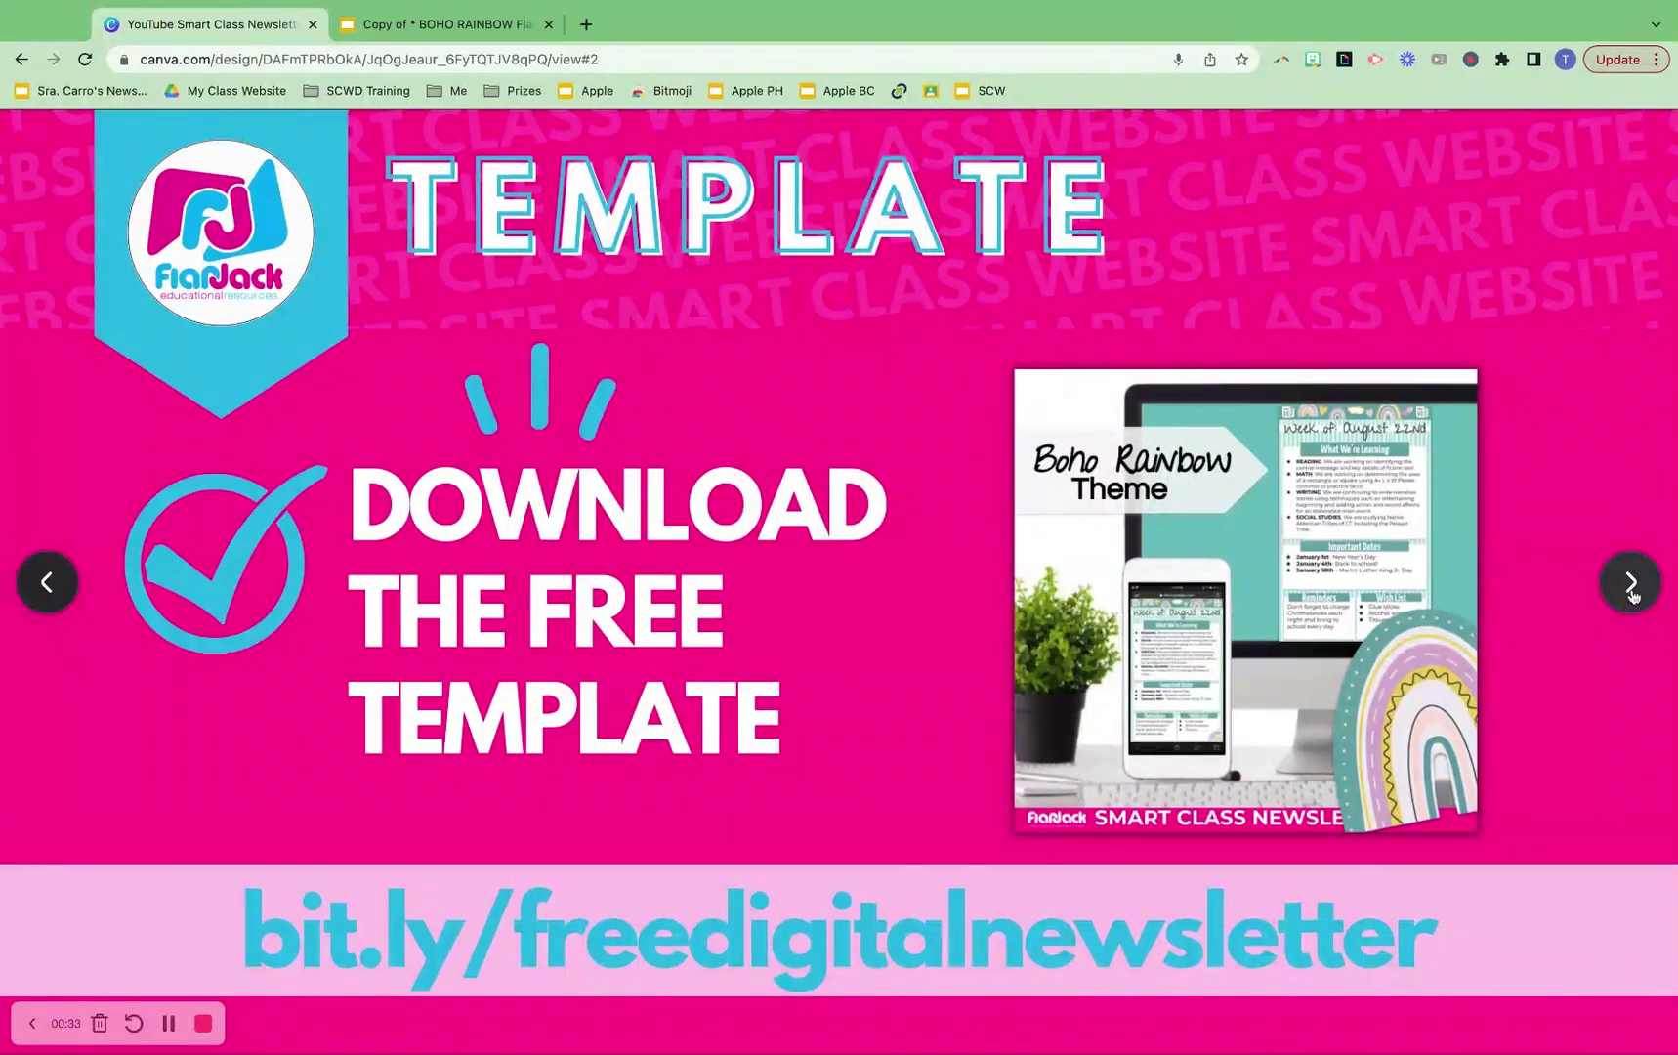
Advance to the Customize Template slide and open the free template's bit.ly link in a new tab
click(1630, 583)
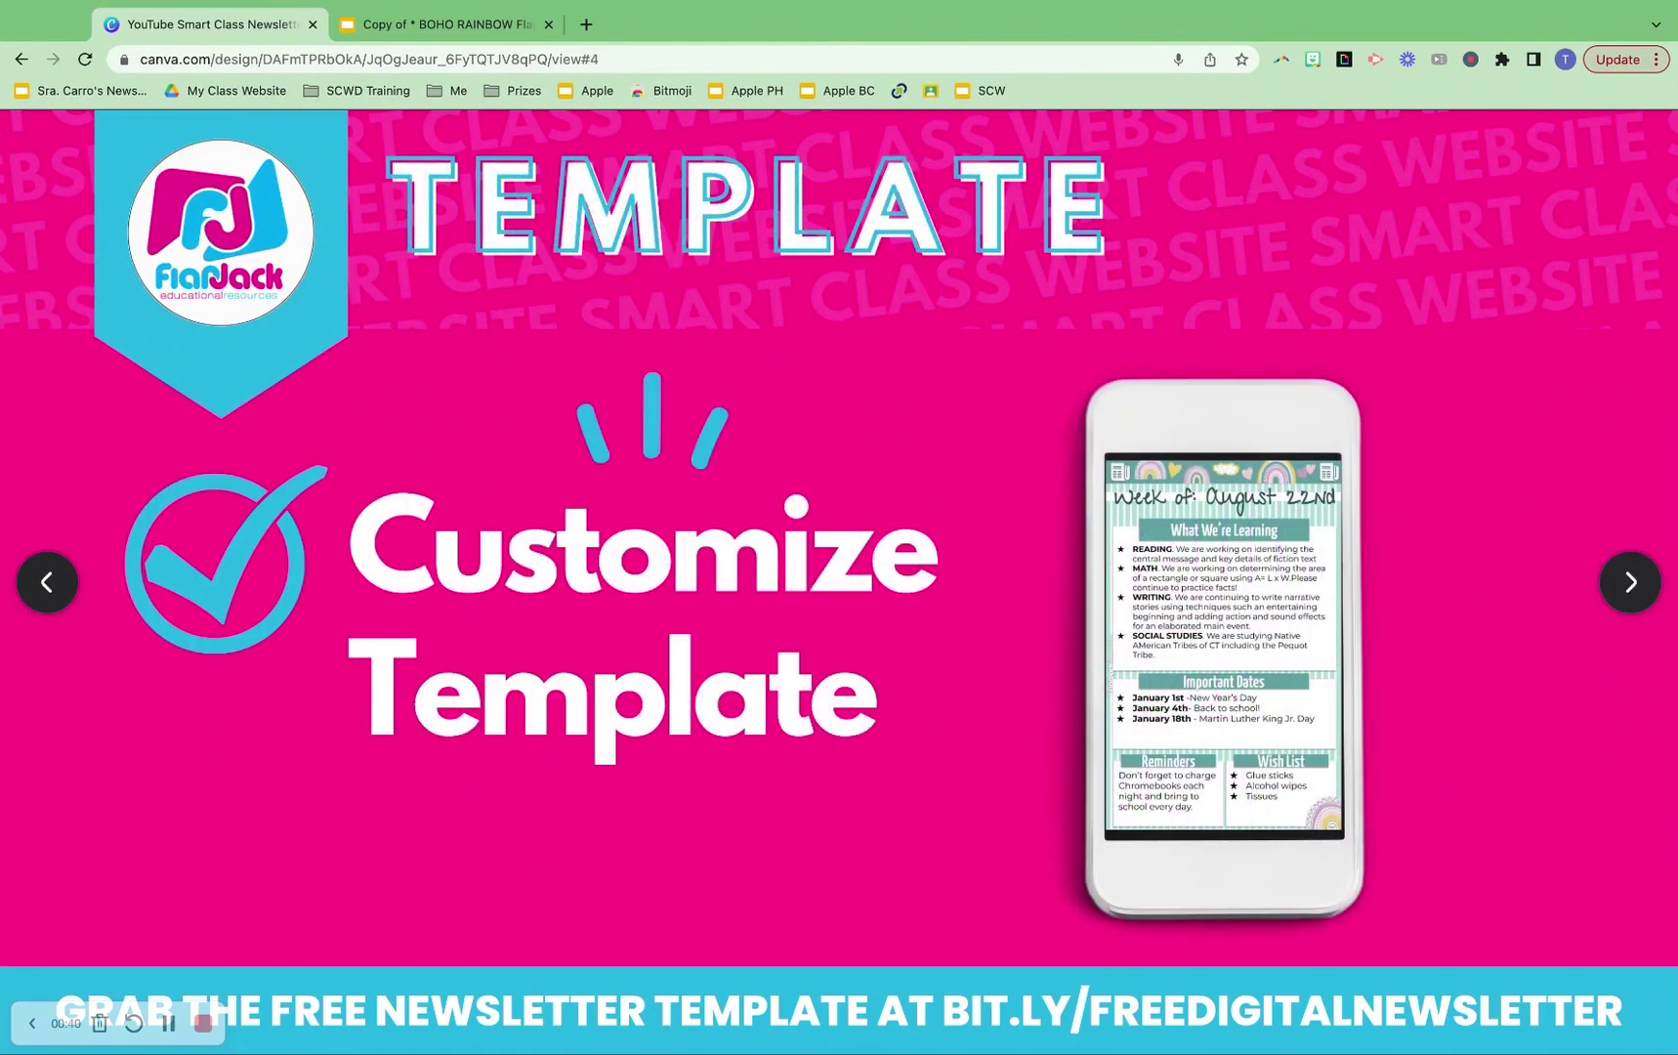
click(1223, 645)
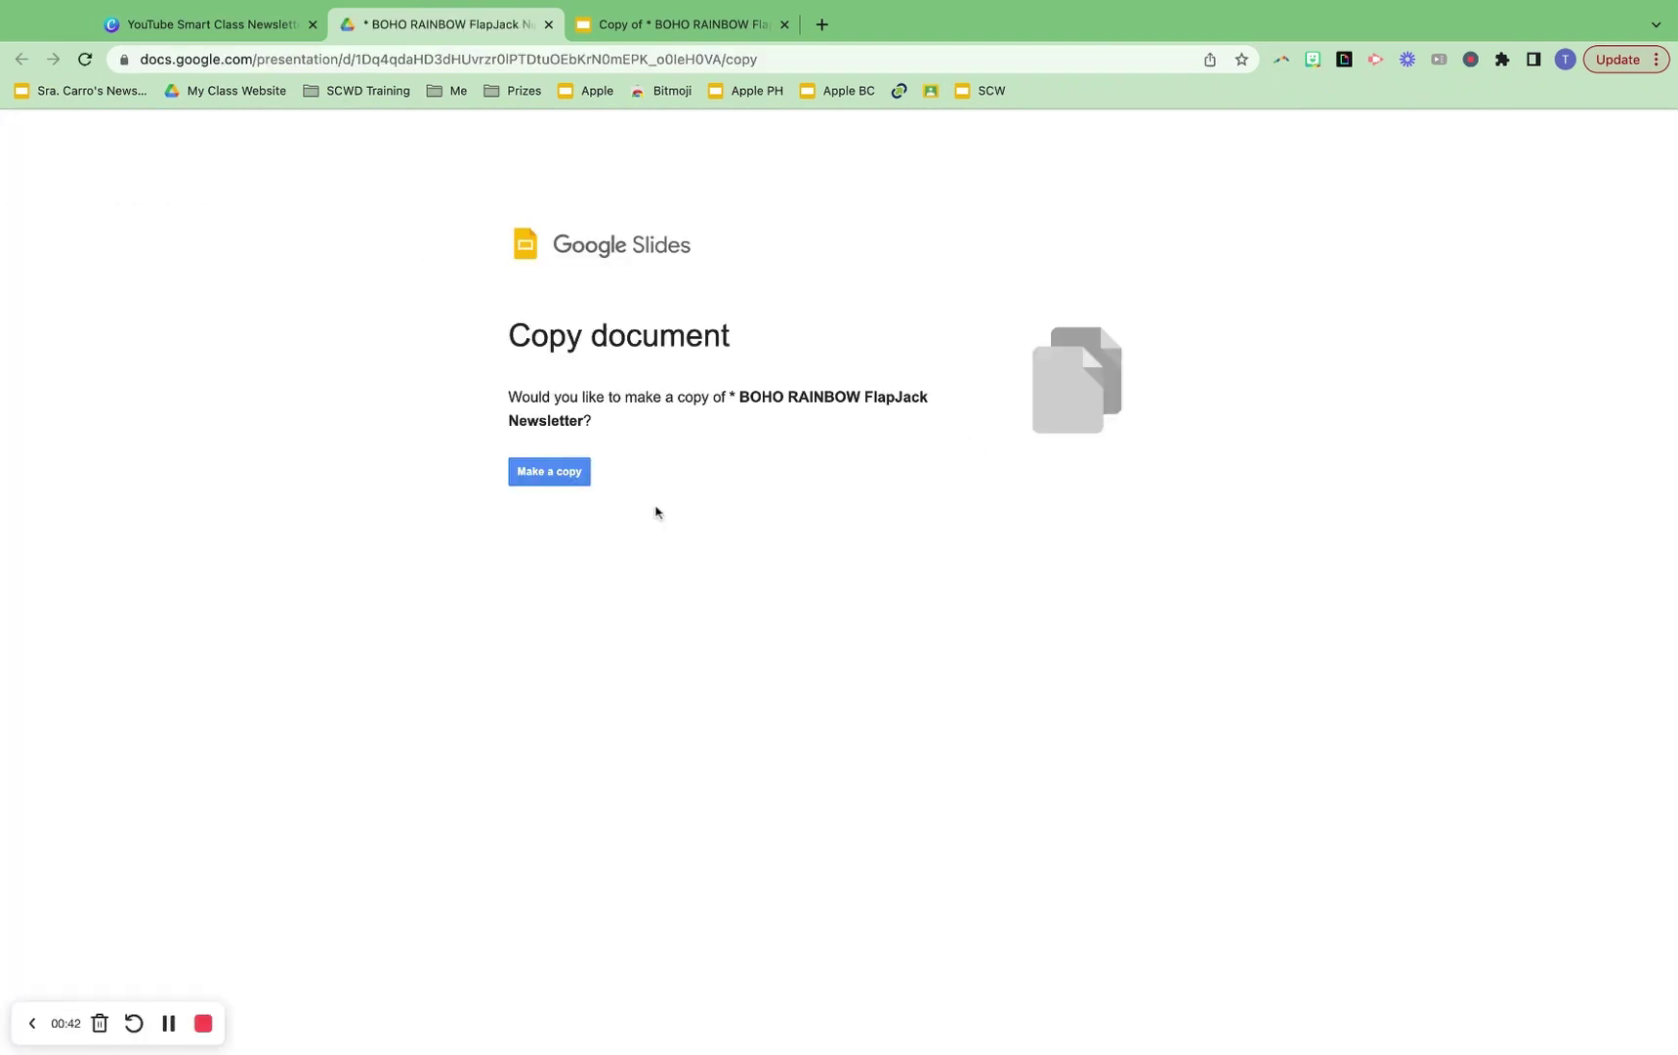
Make a personal copy of the BOHO RAINBOW FlapJack Newsletter
click(570, 481)
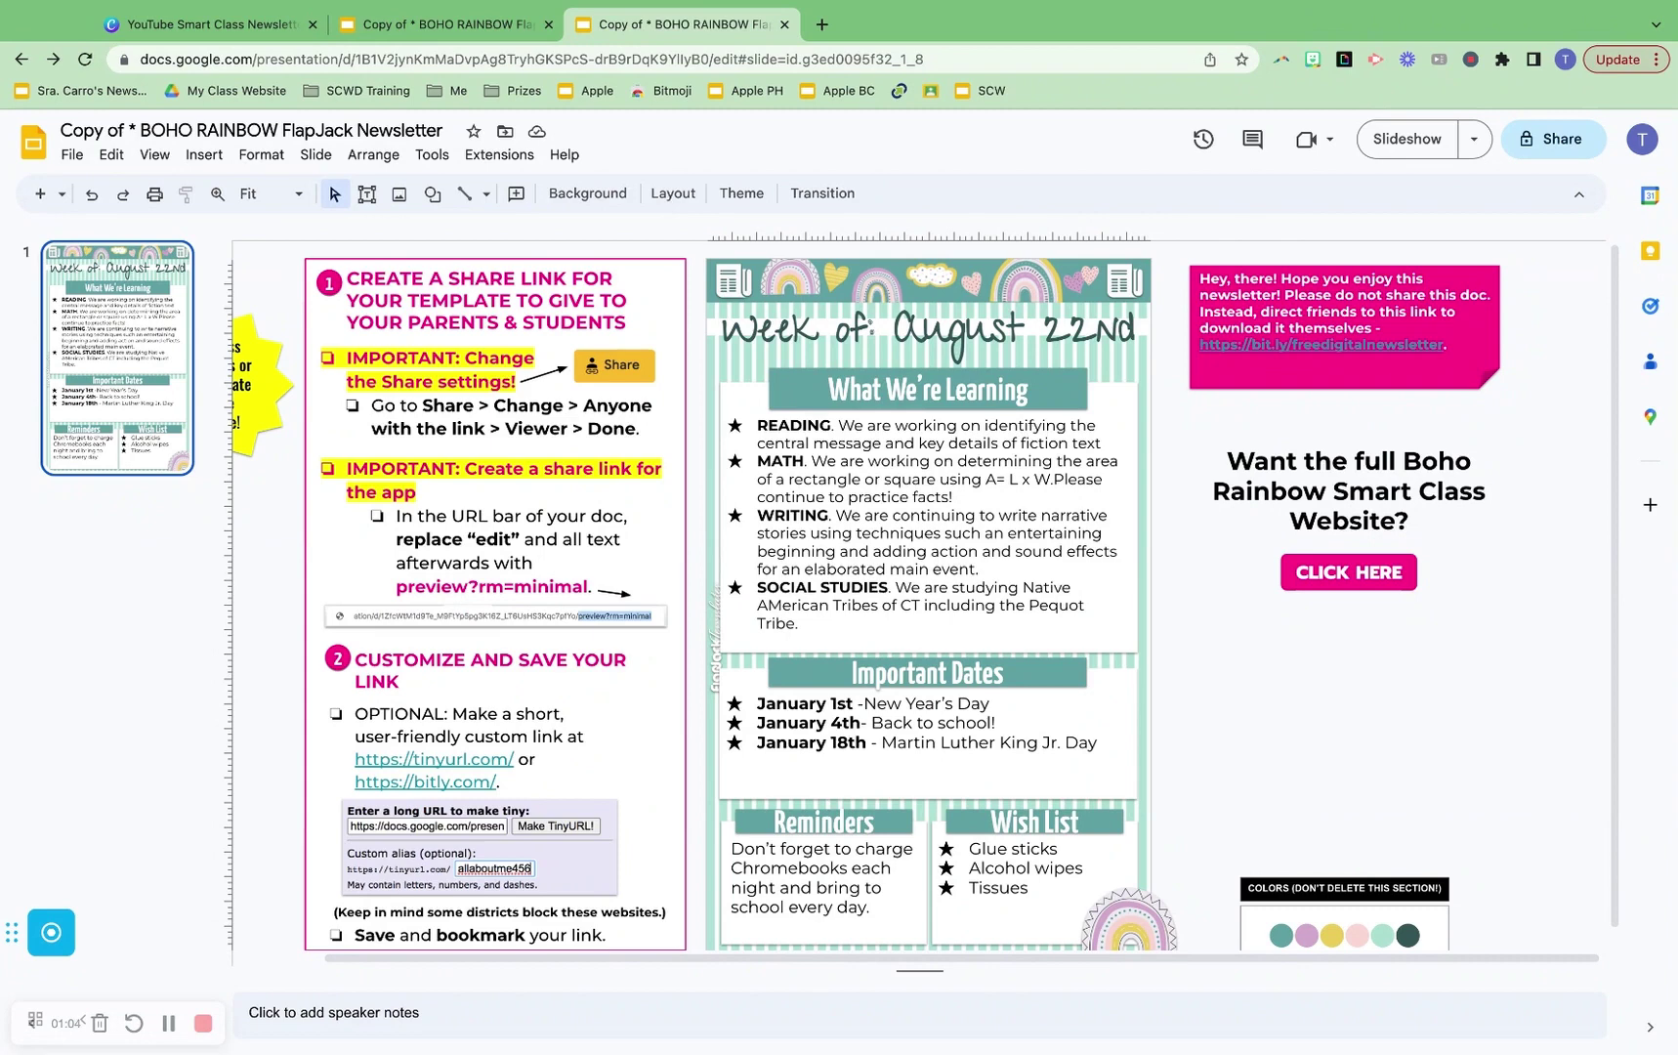
click(1126, 397)
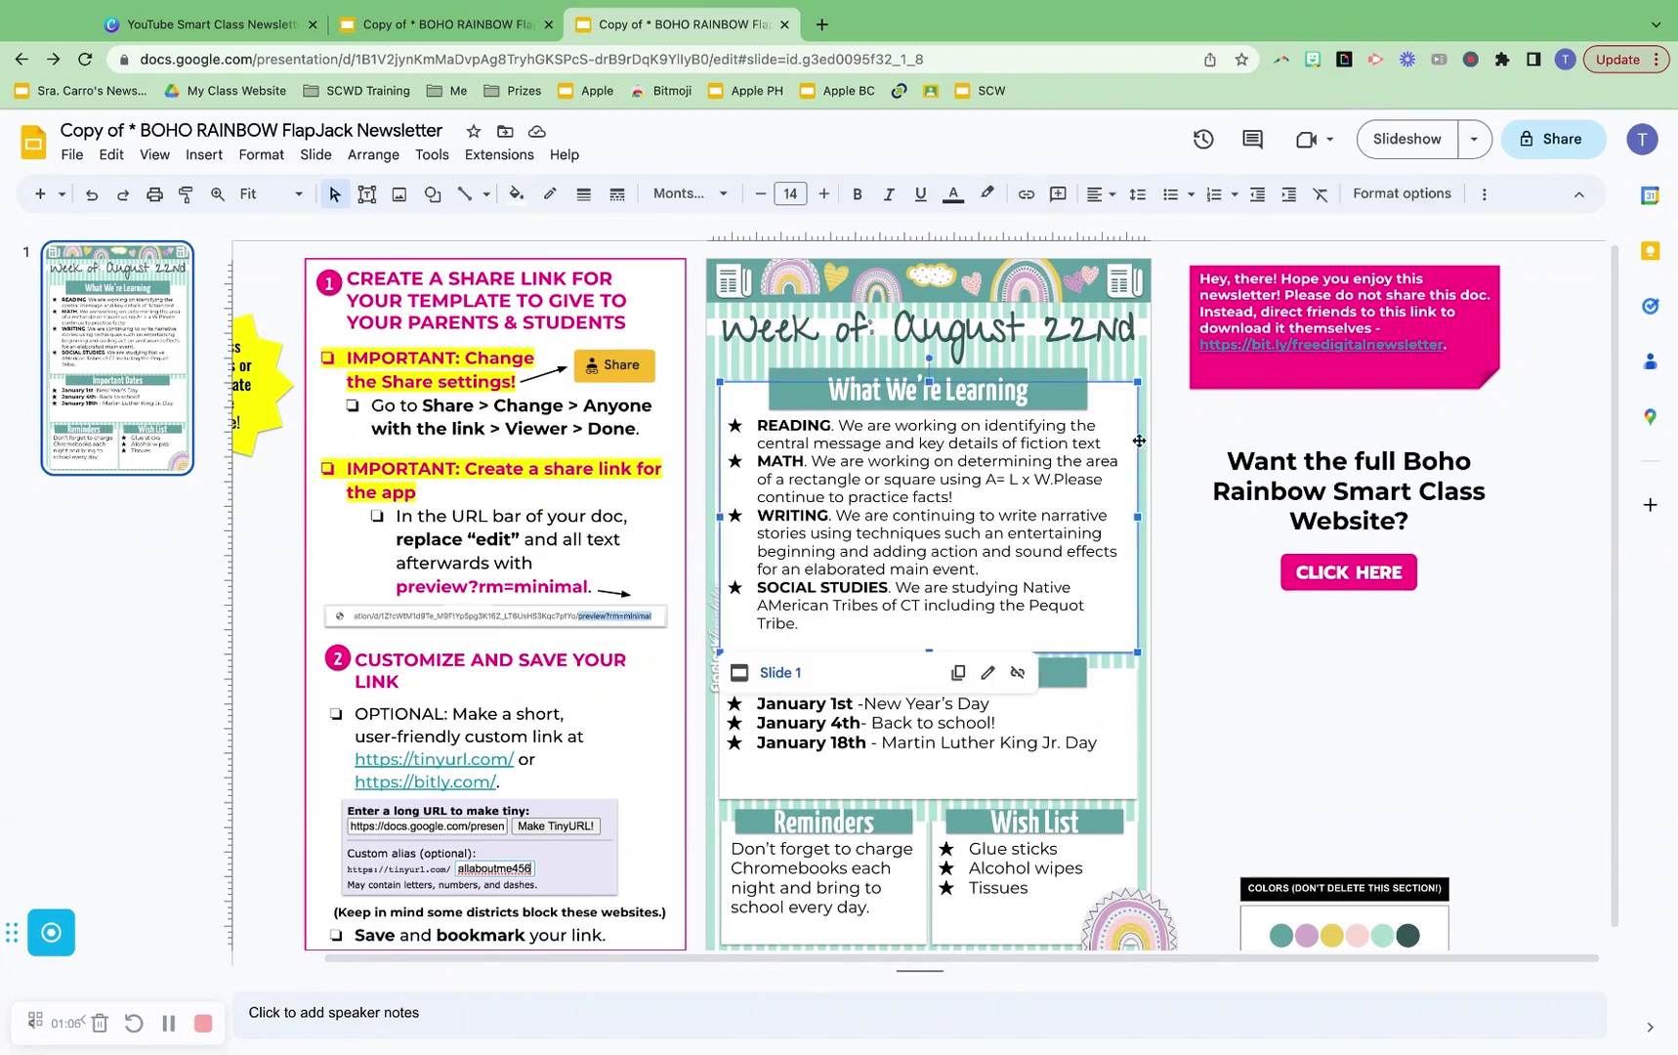
click(1123, 684)
click(1133, 845)
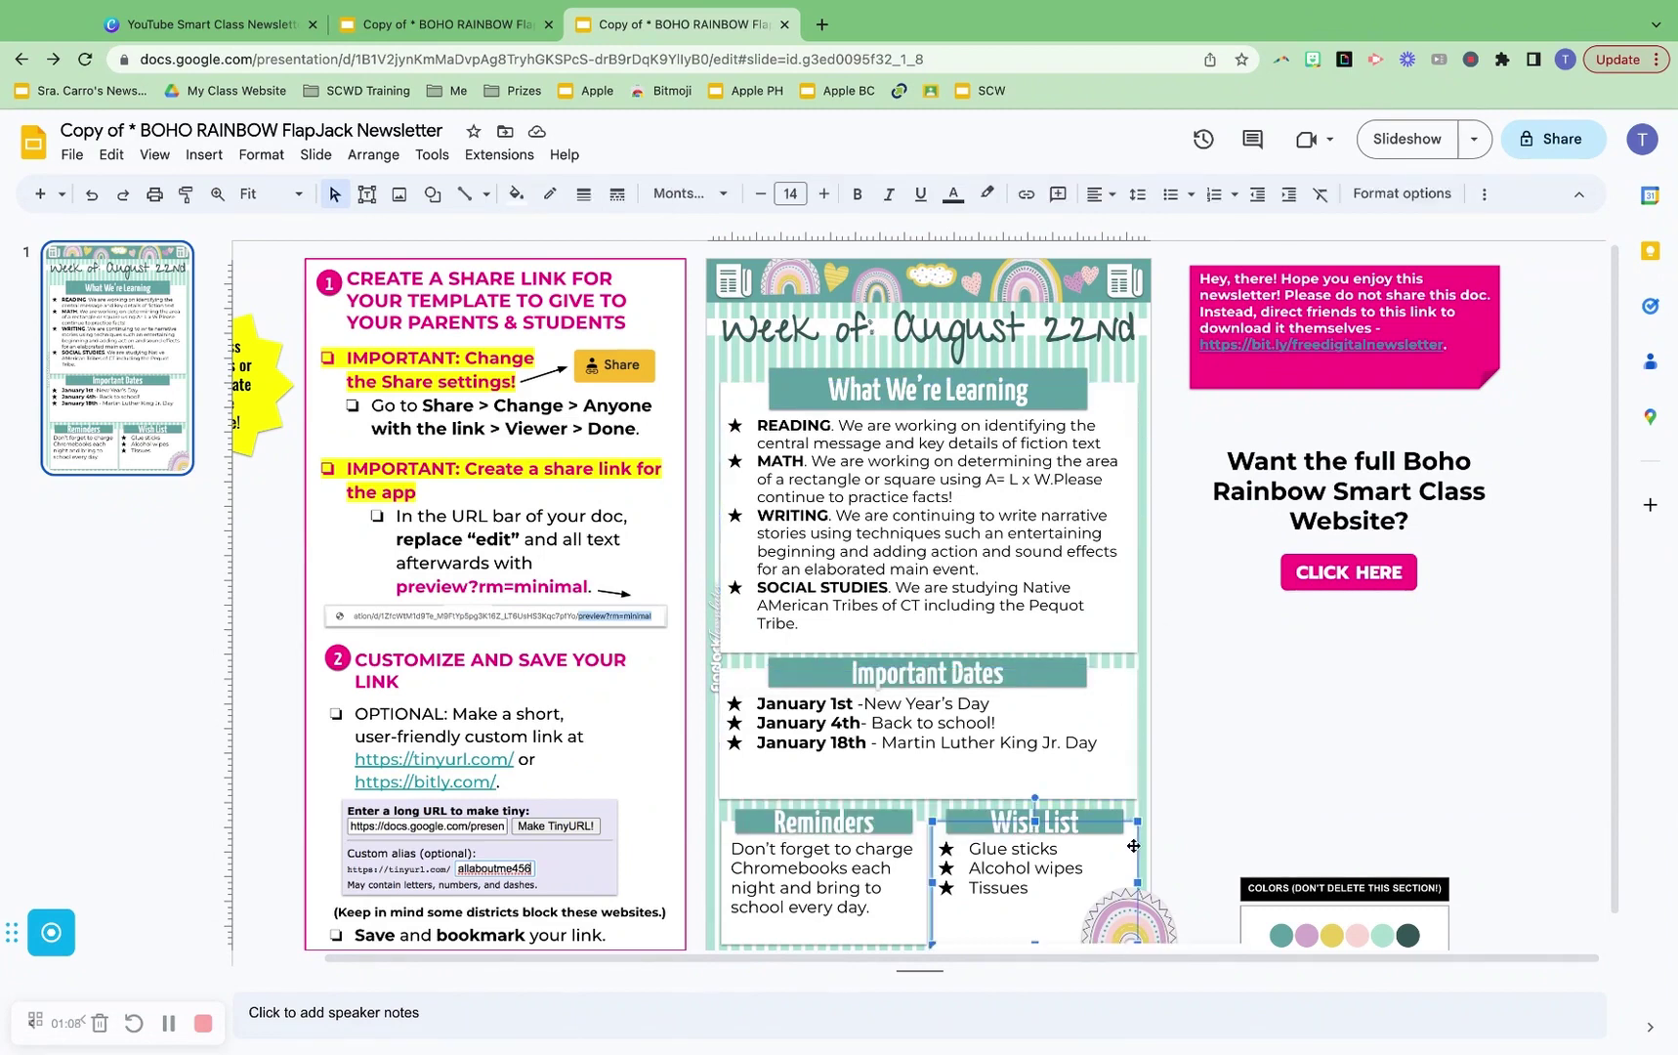
click(923, 844)
click(1106, 840)
click(1130, 692)
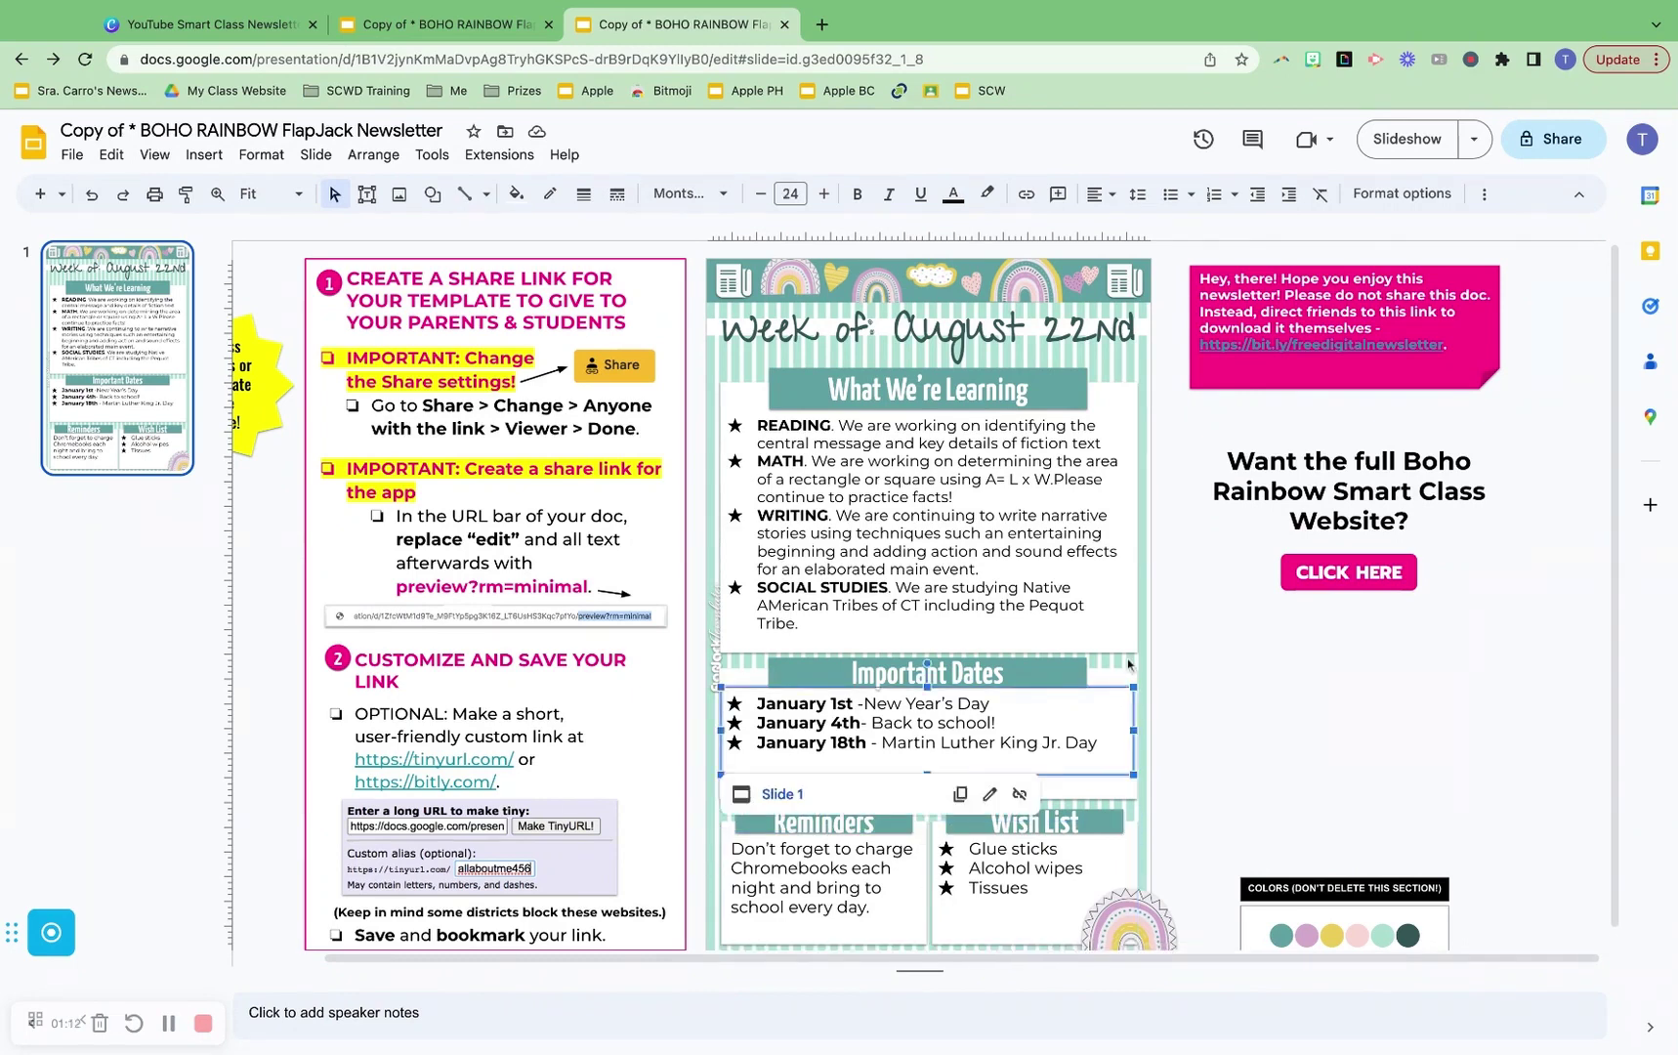
click(1126, 392)
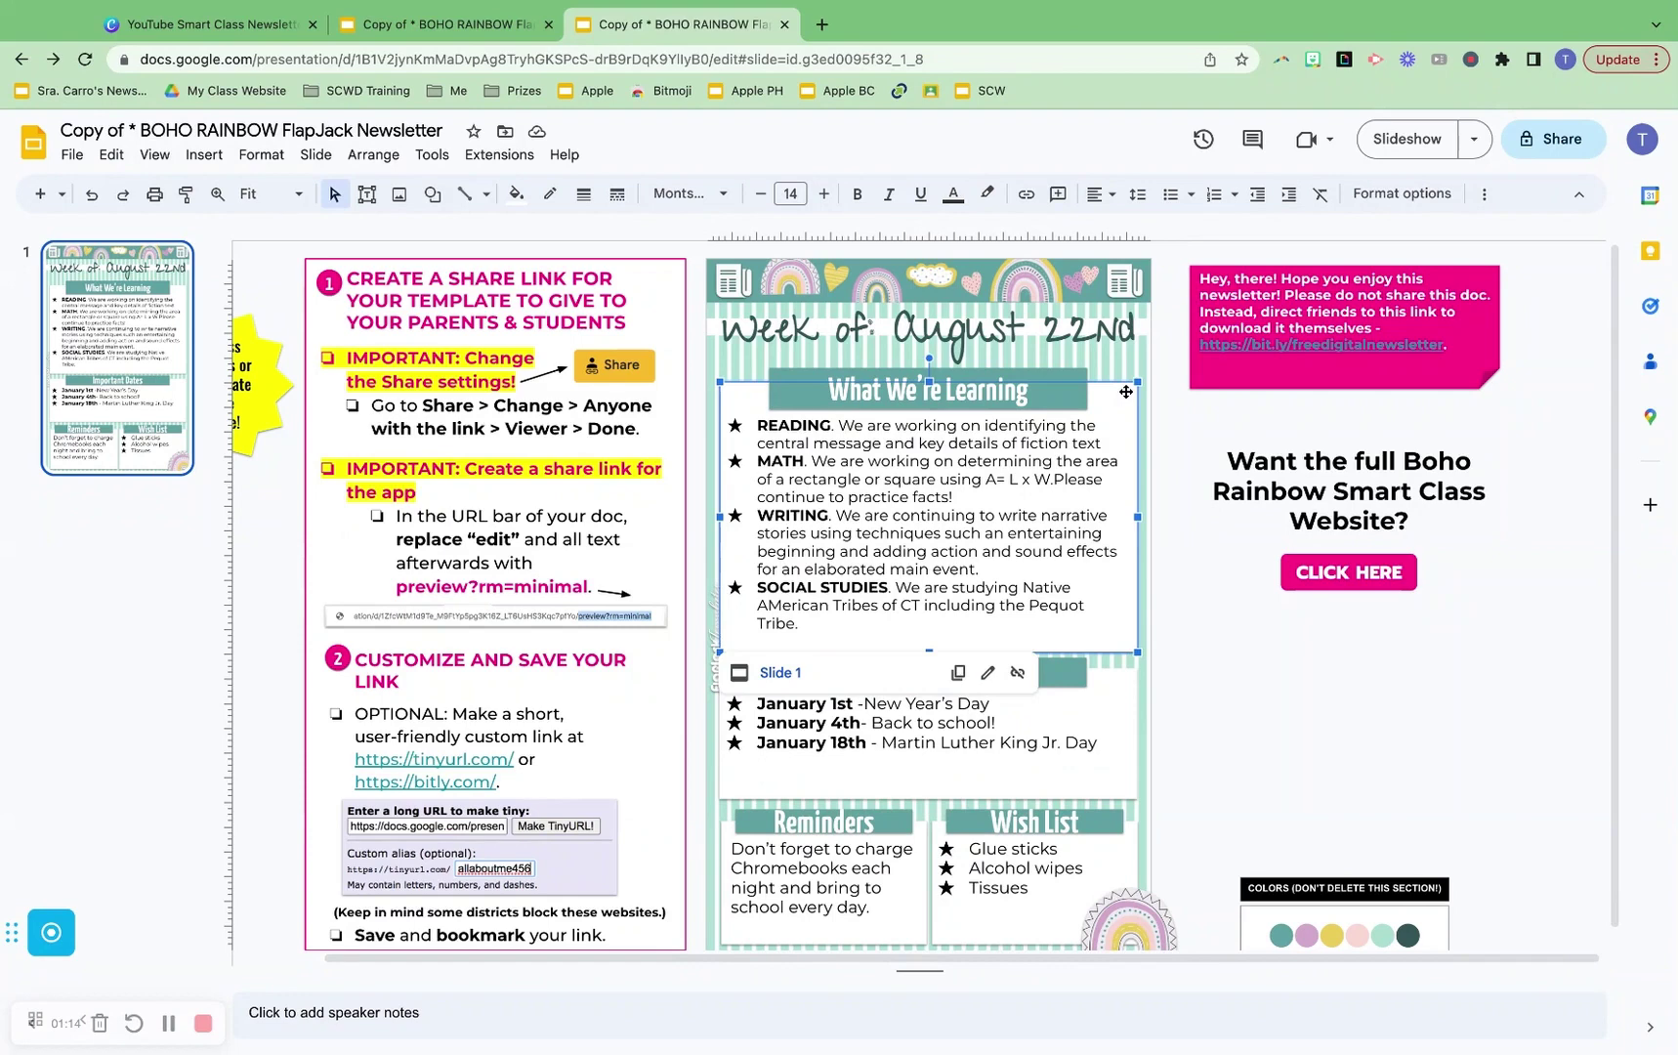
click(874, 332)
key(ctrl+a)
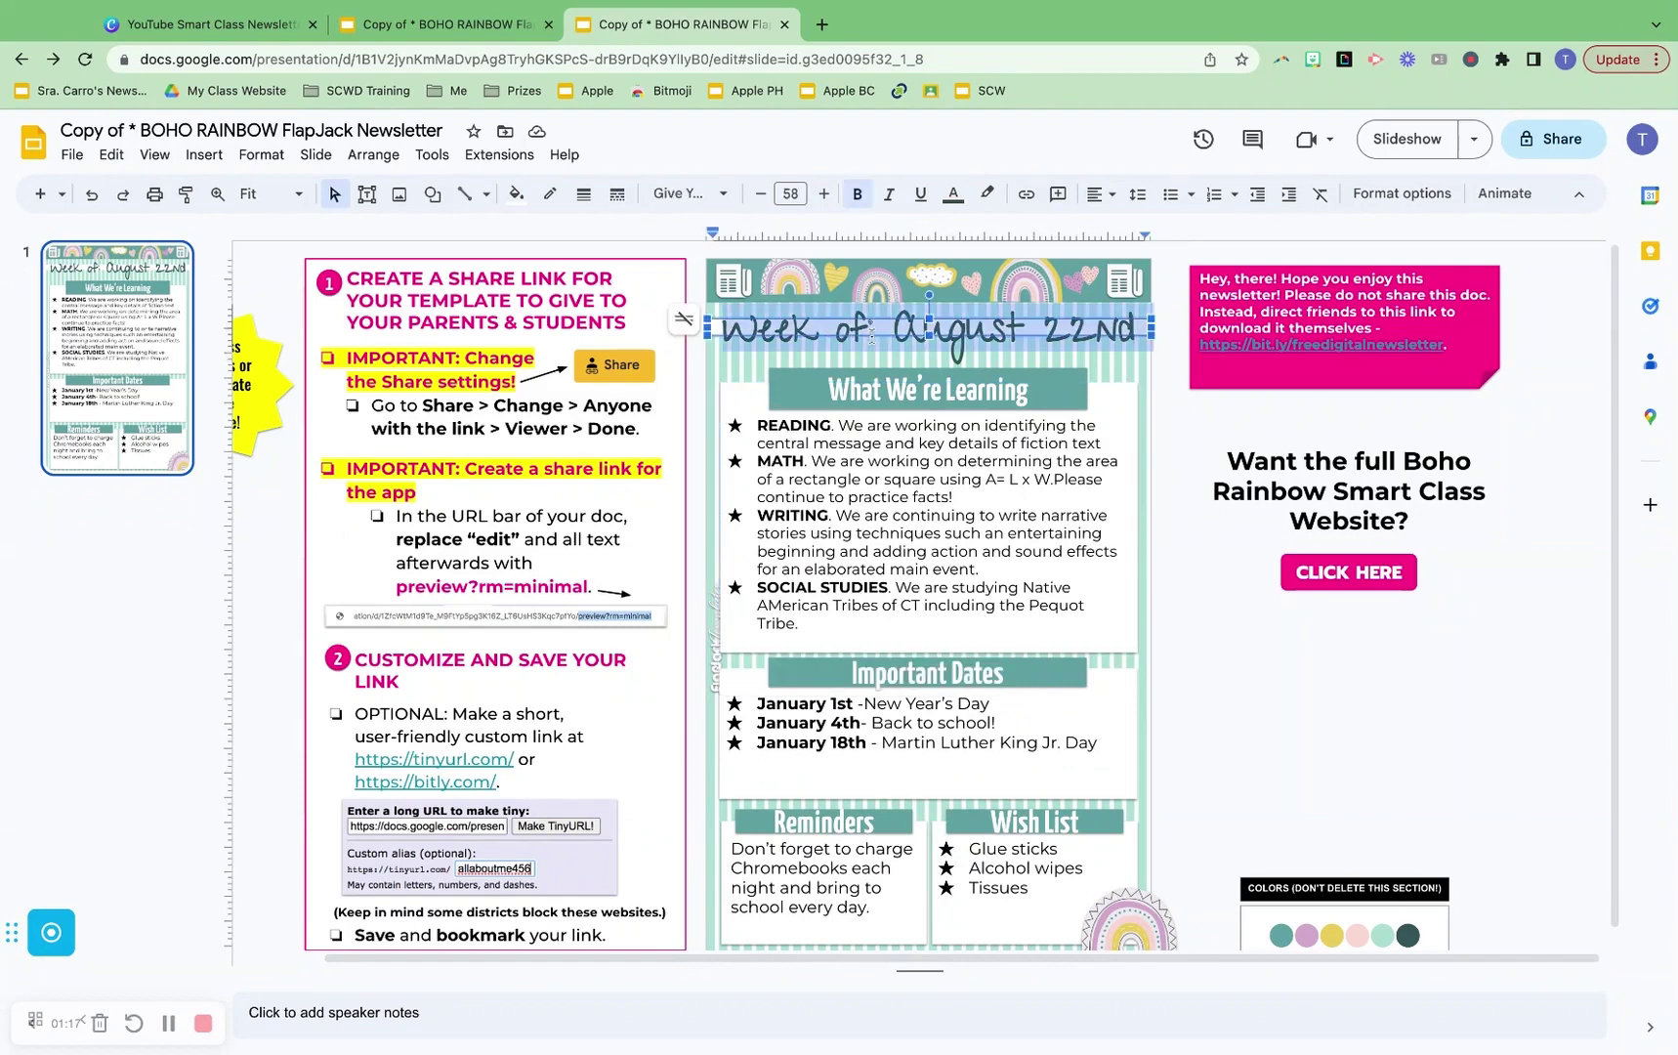
click(689, 194)
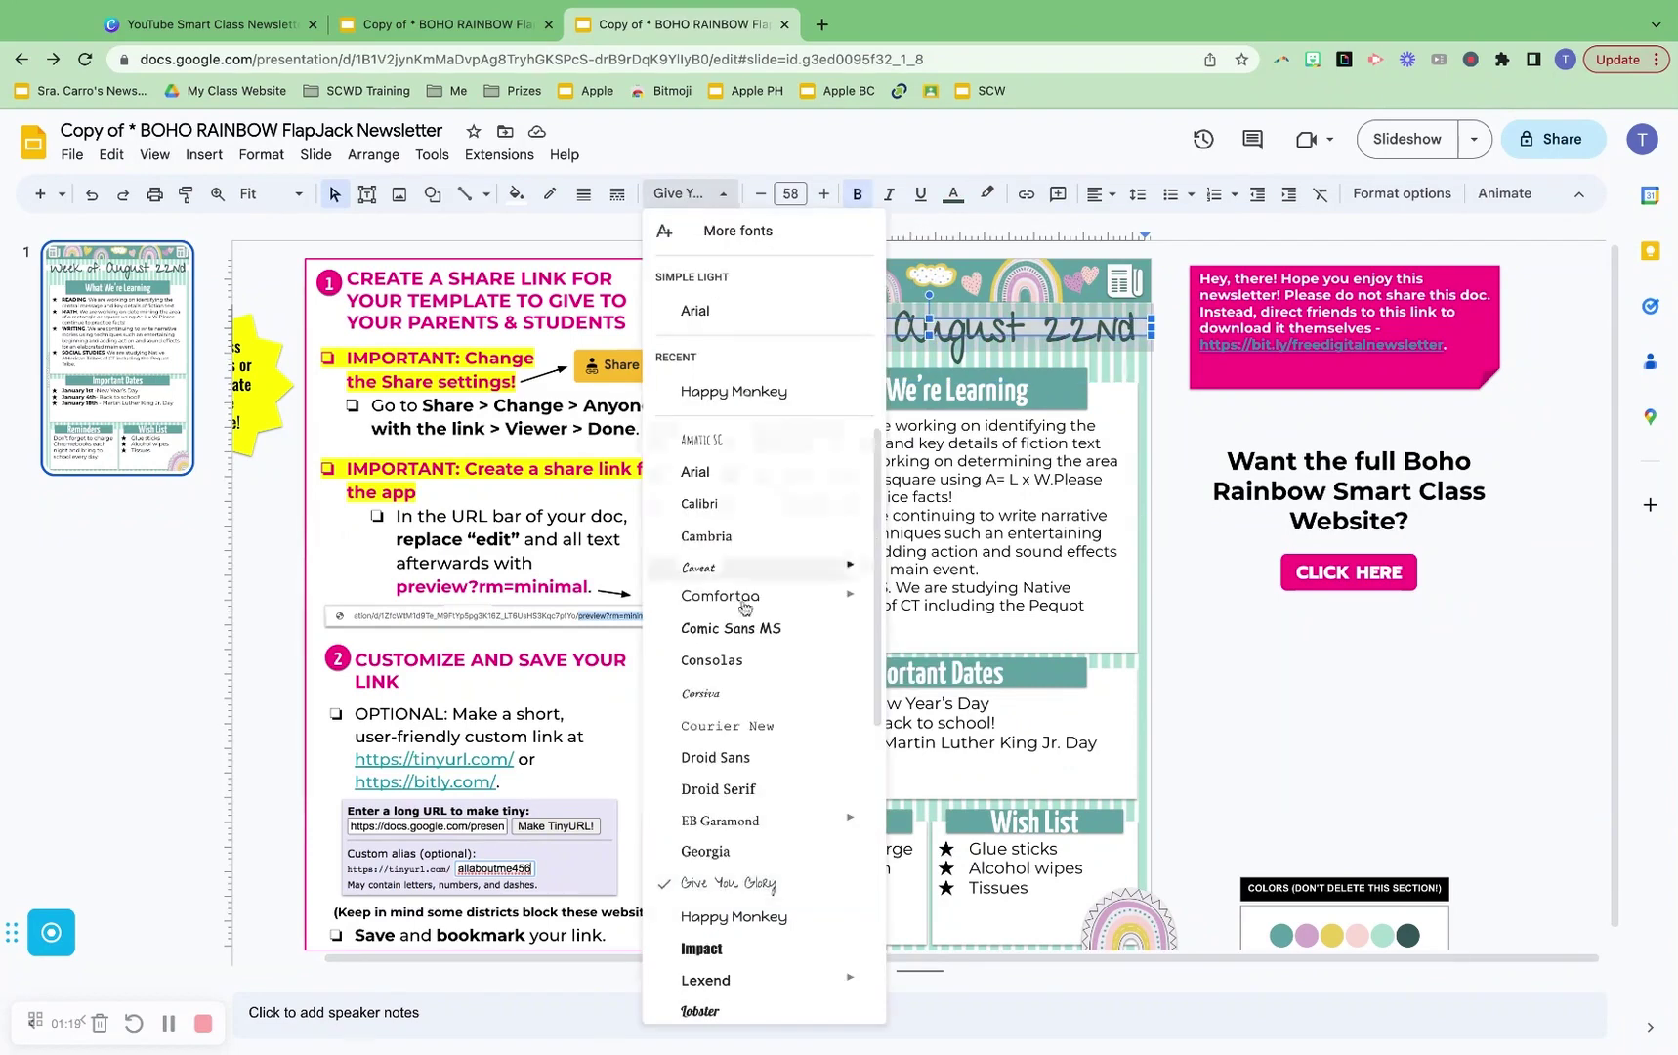
scroll(775, 850, down, 5)
scroll(775, 846, up, 5)
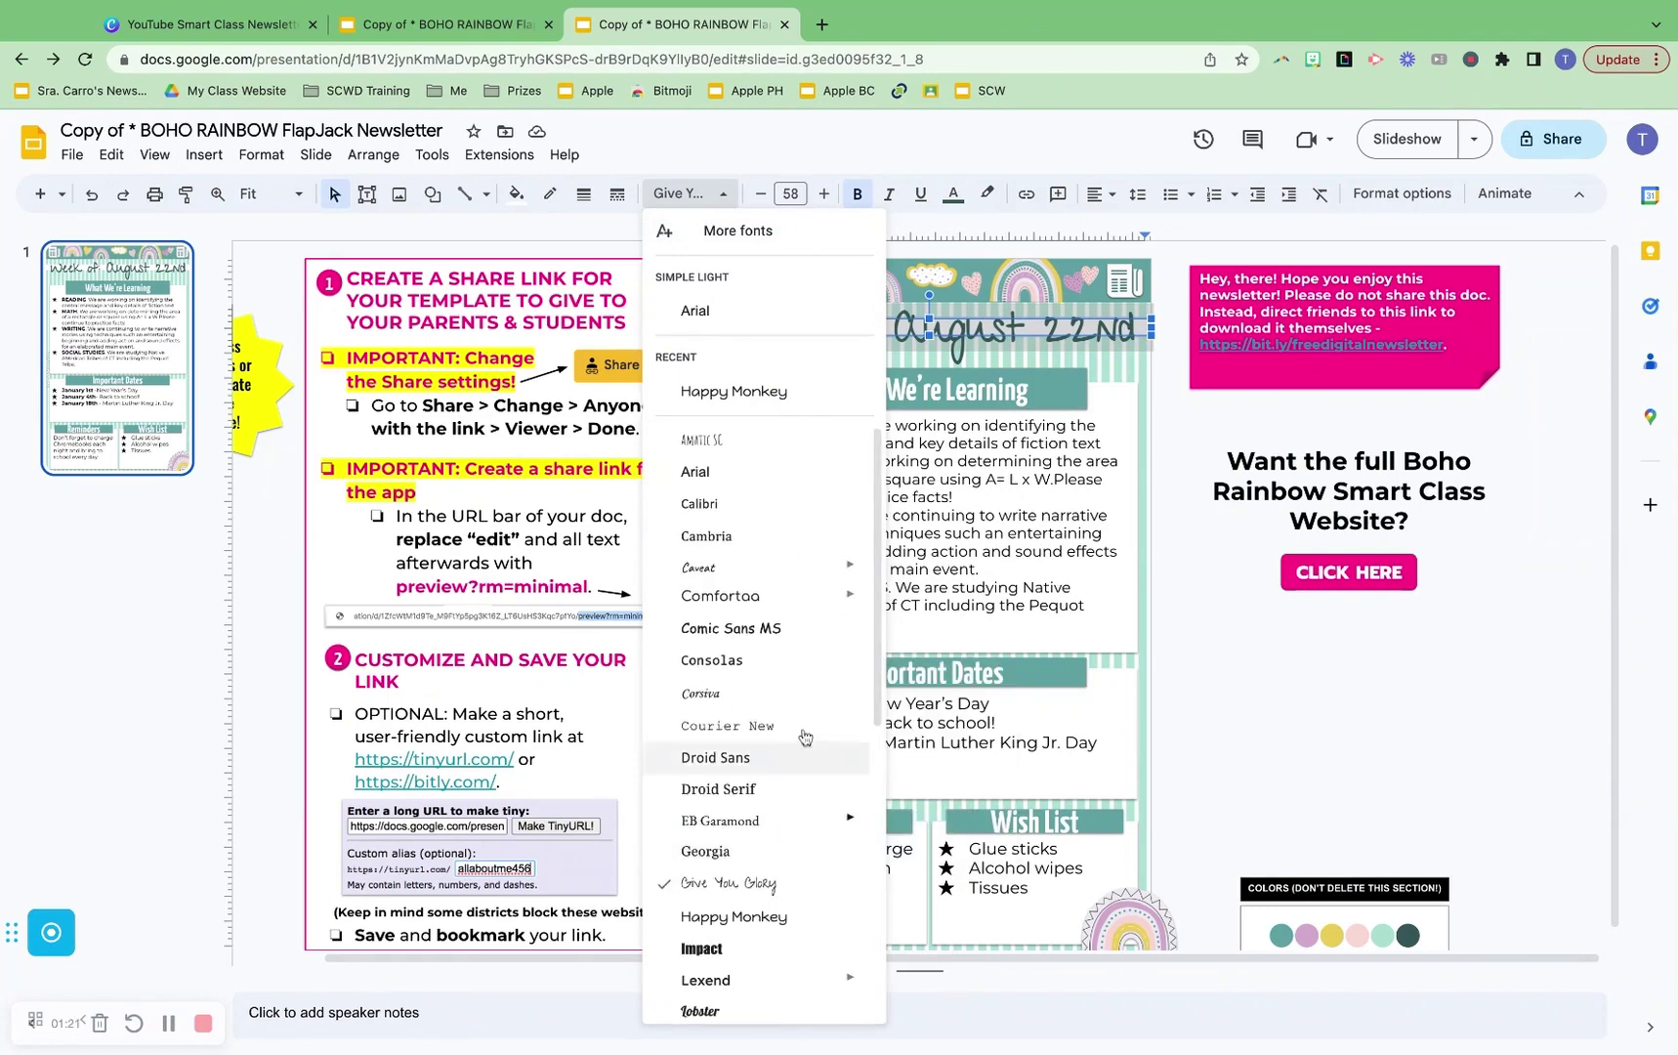
click(739, 231)
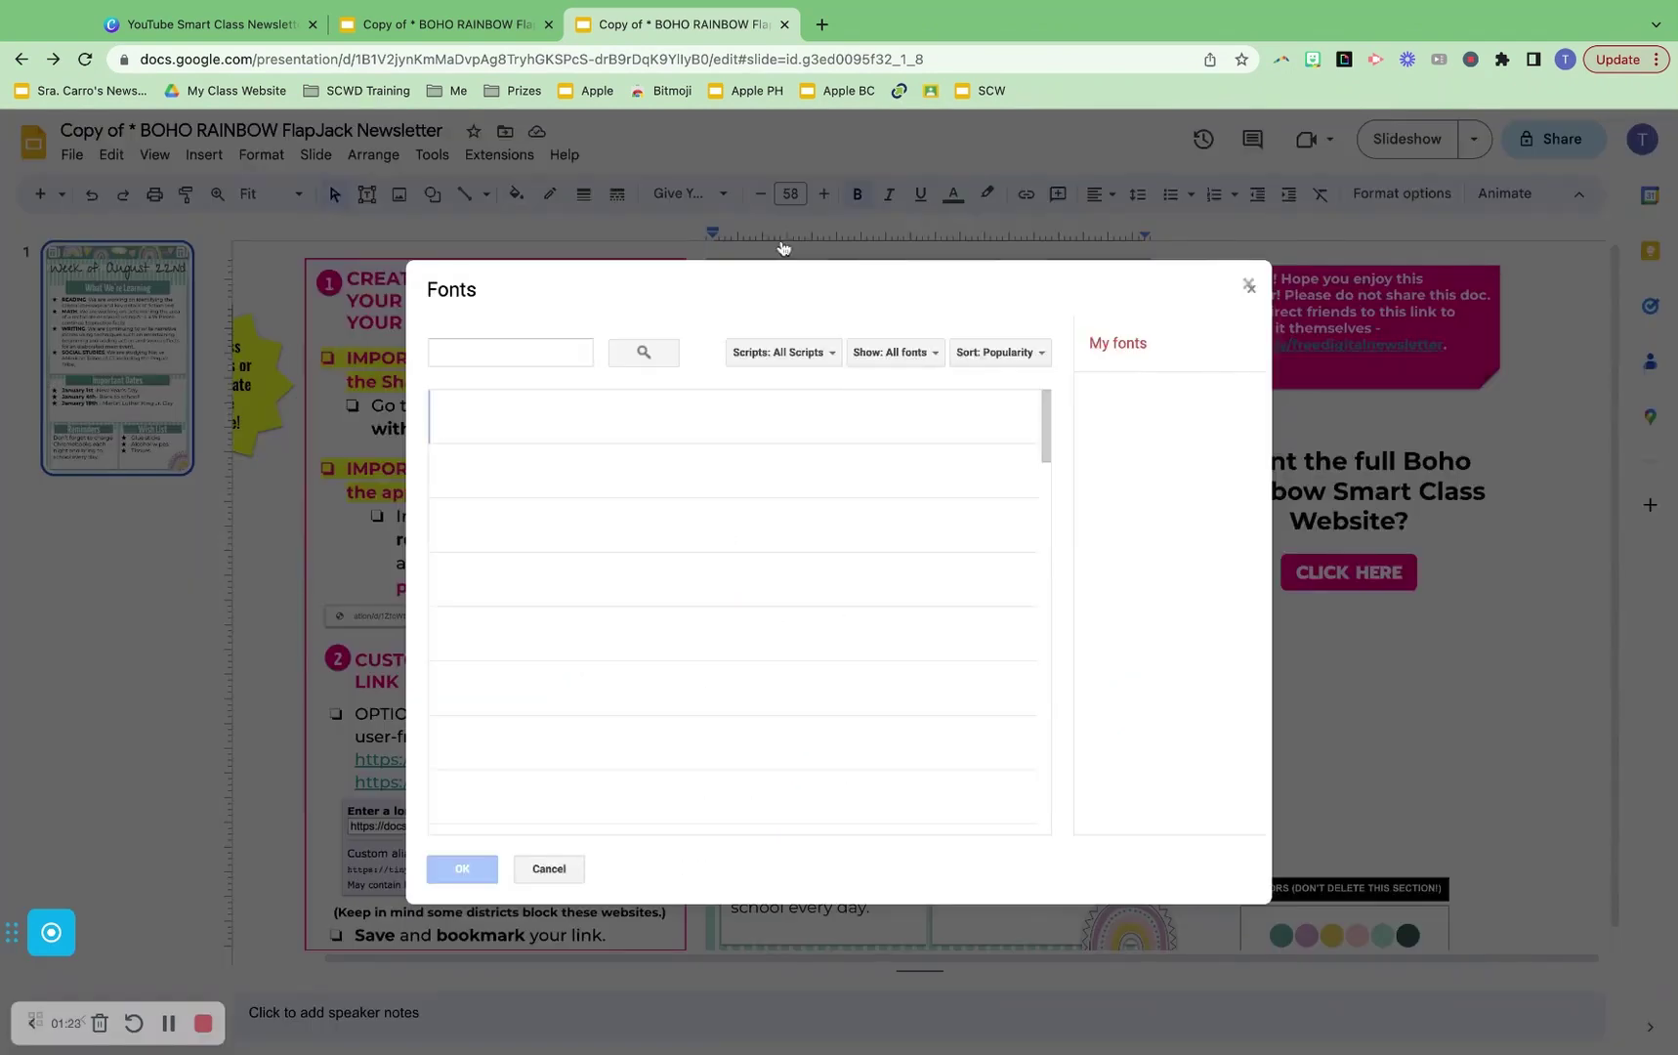
click(807, 354)
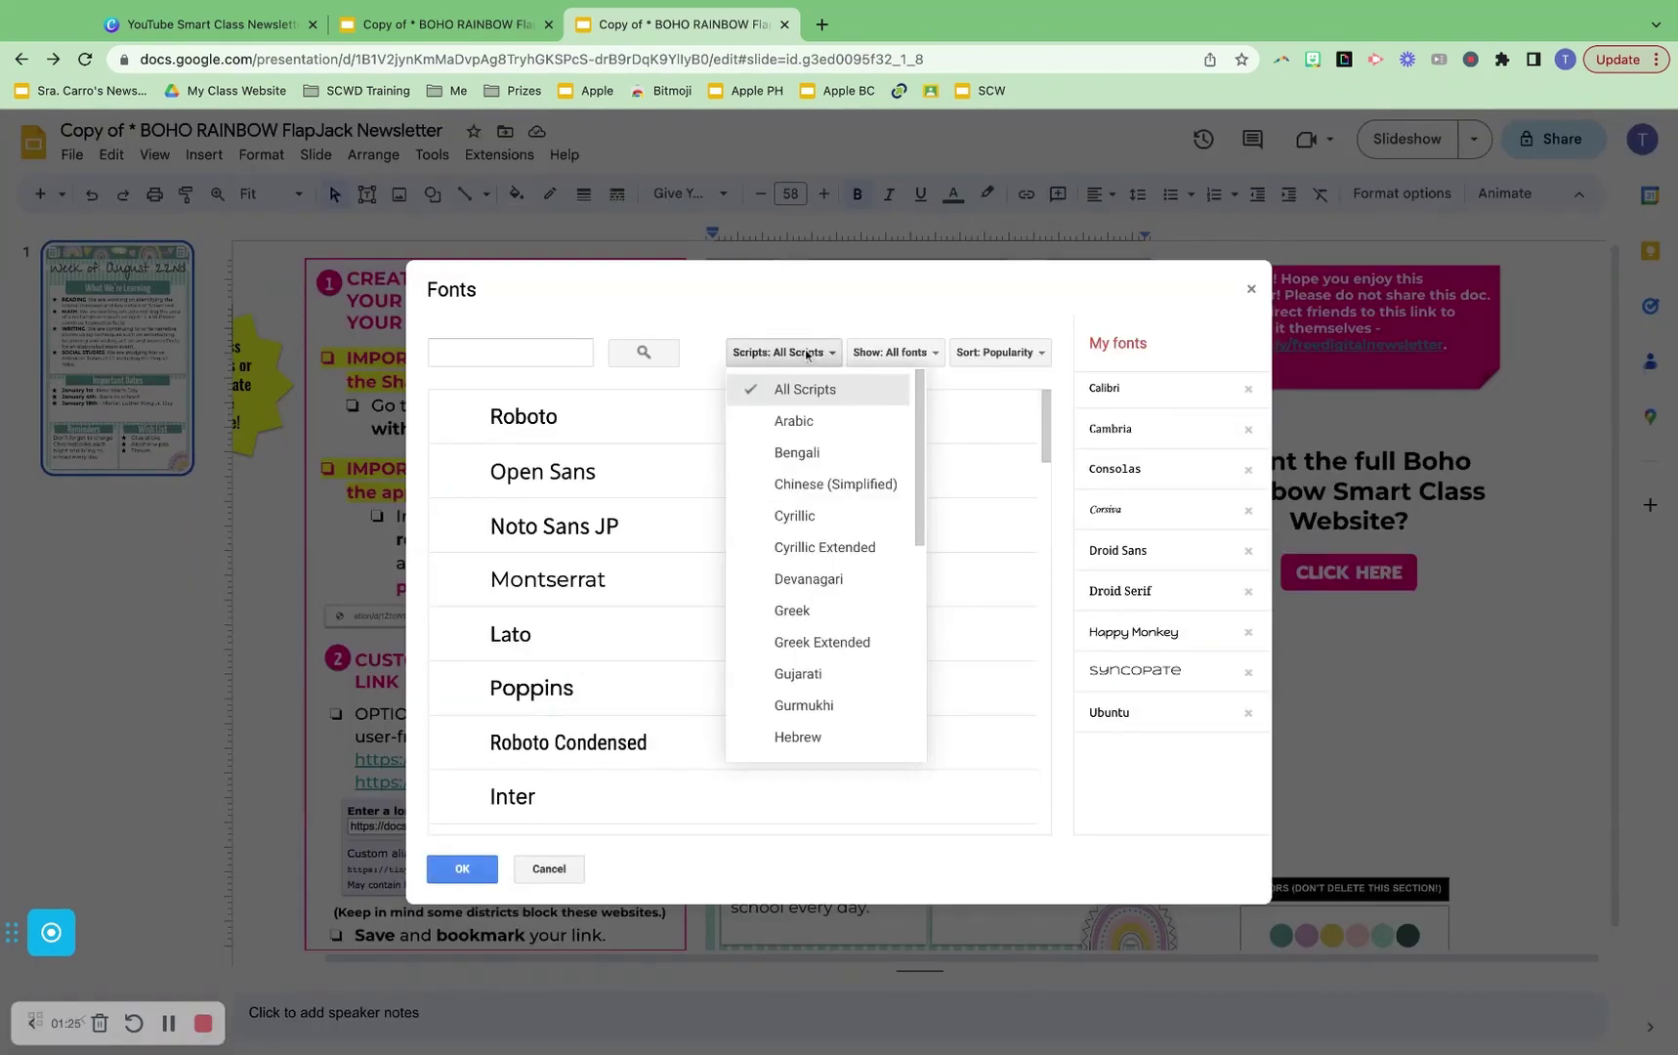
click(890, 354)
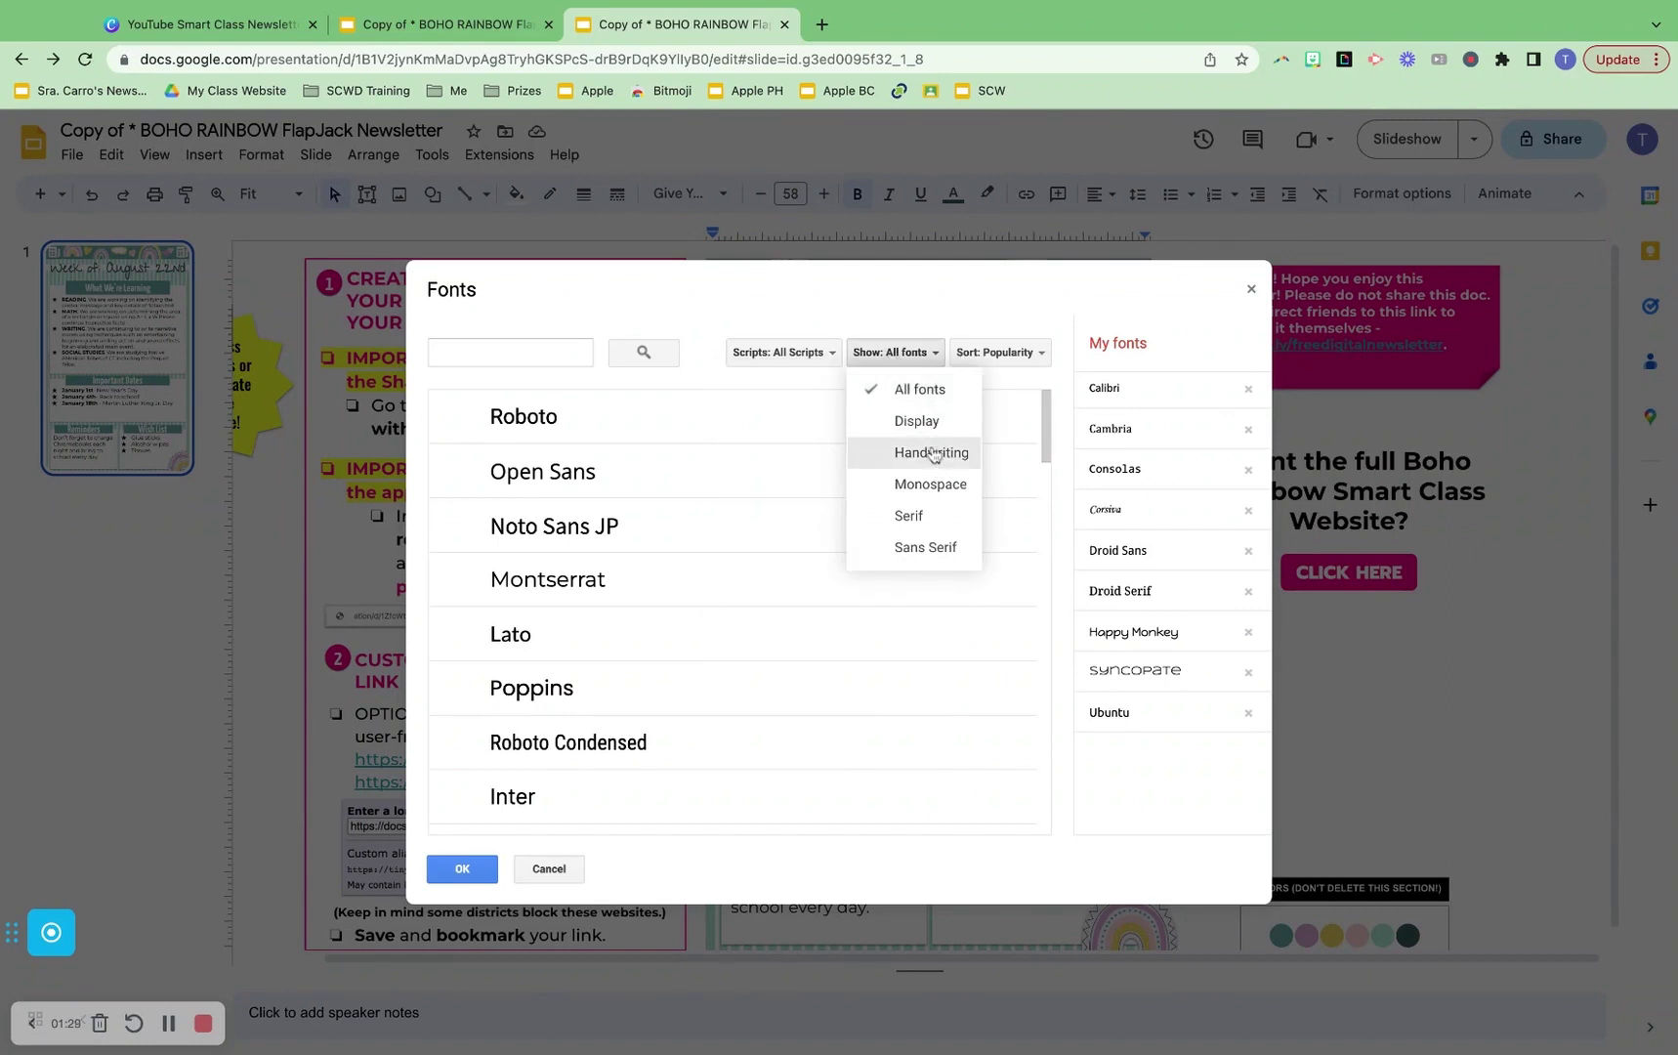
click(934, 550)
scroll(747, 755, down, 3)
scroll(747, 755, up, 3)
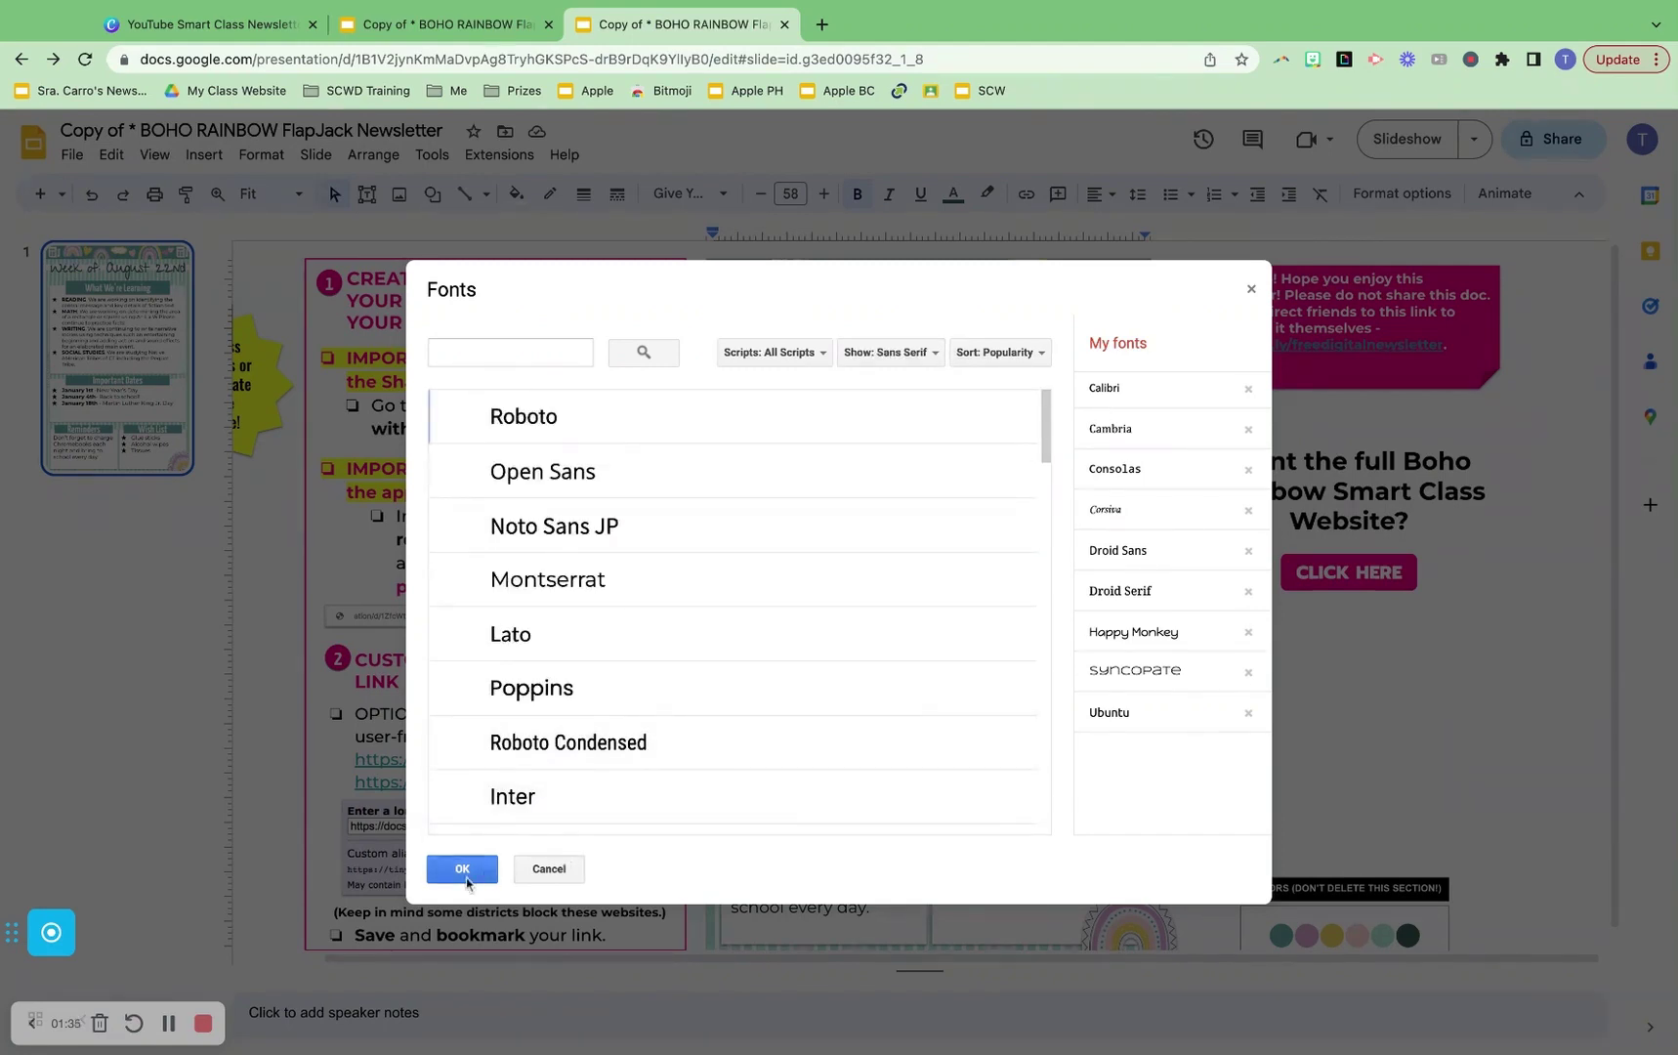
click(463, 870)
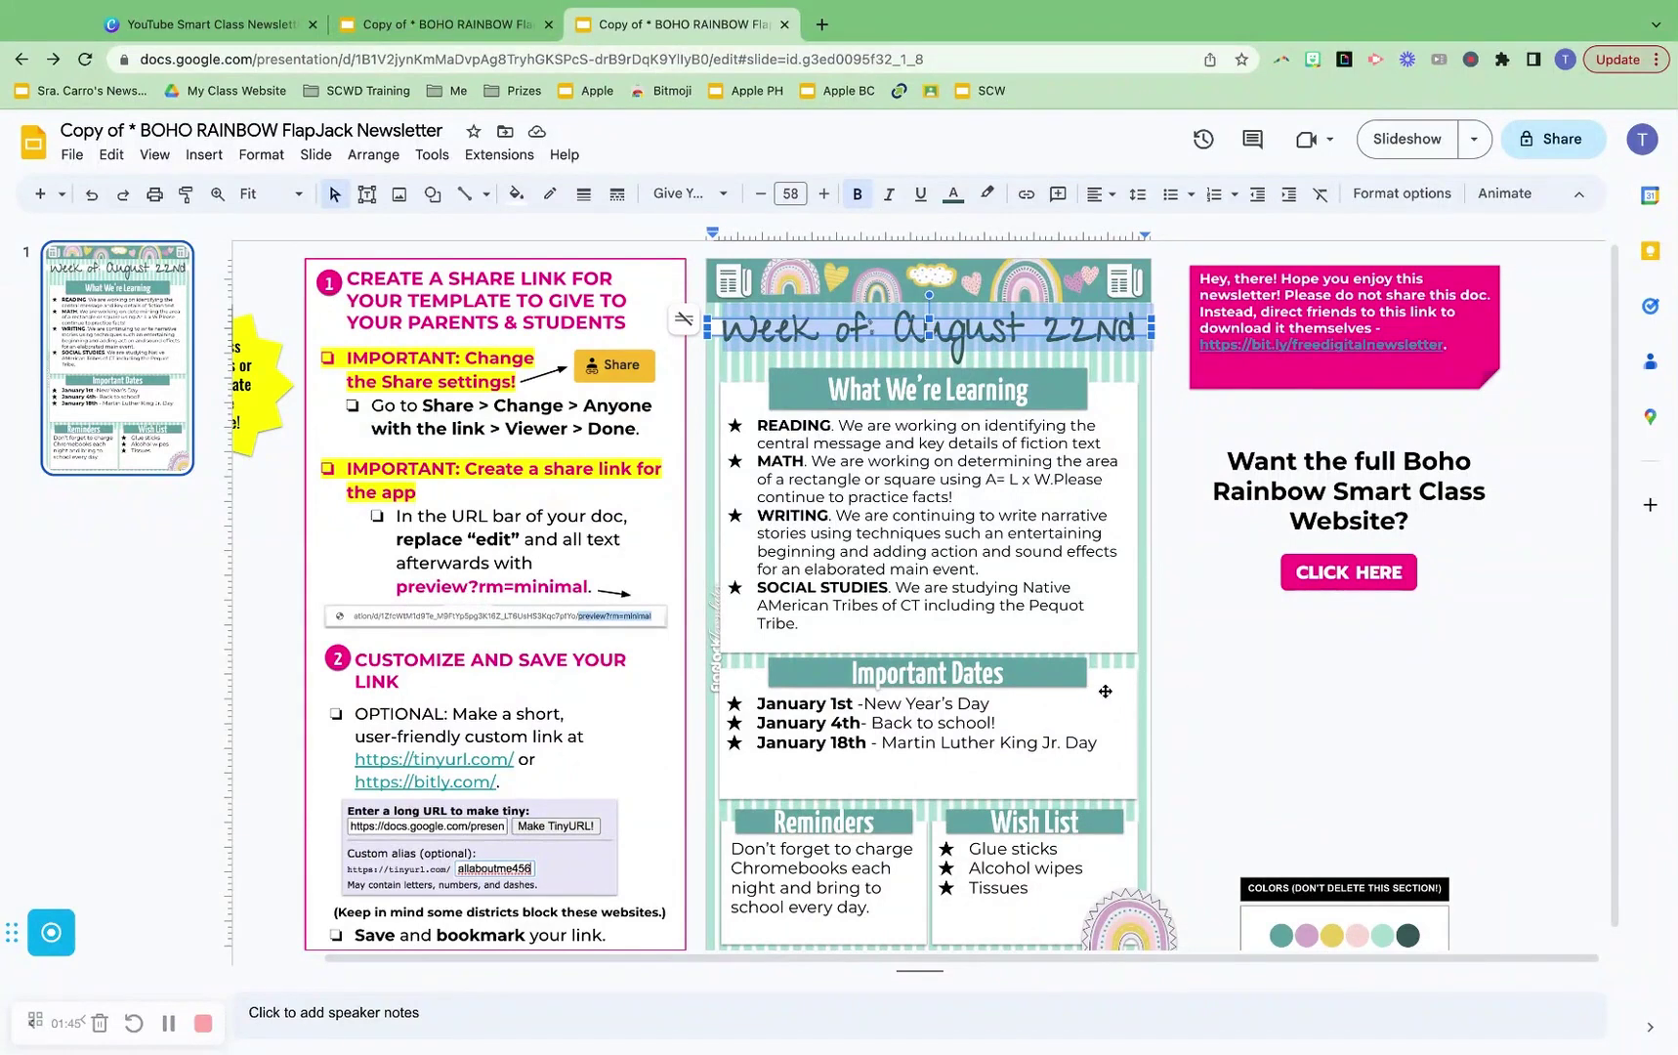
click(789, 384)
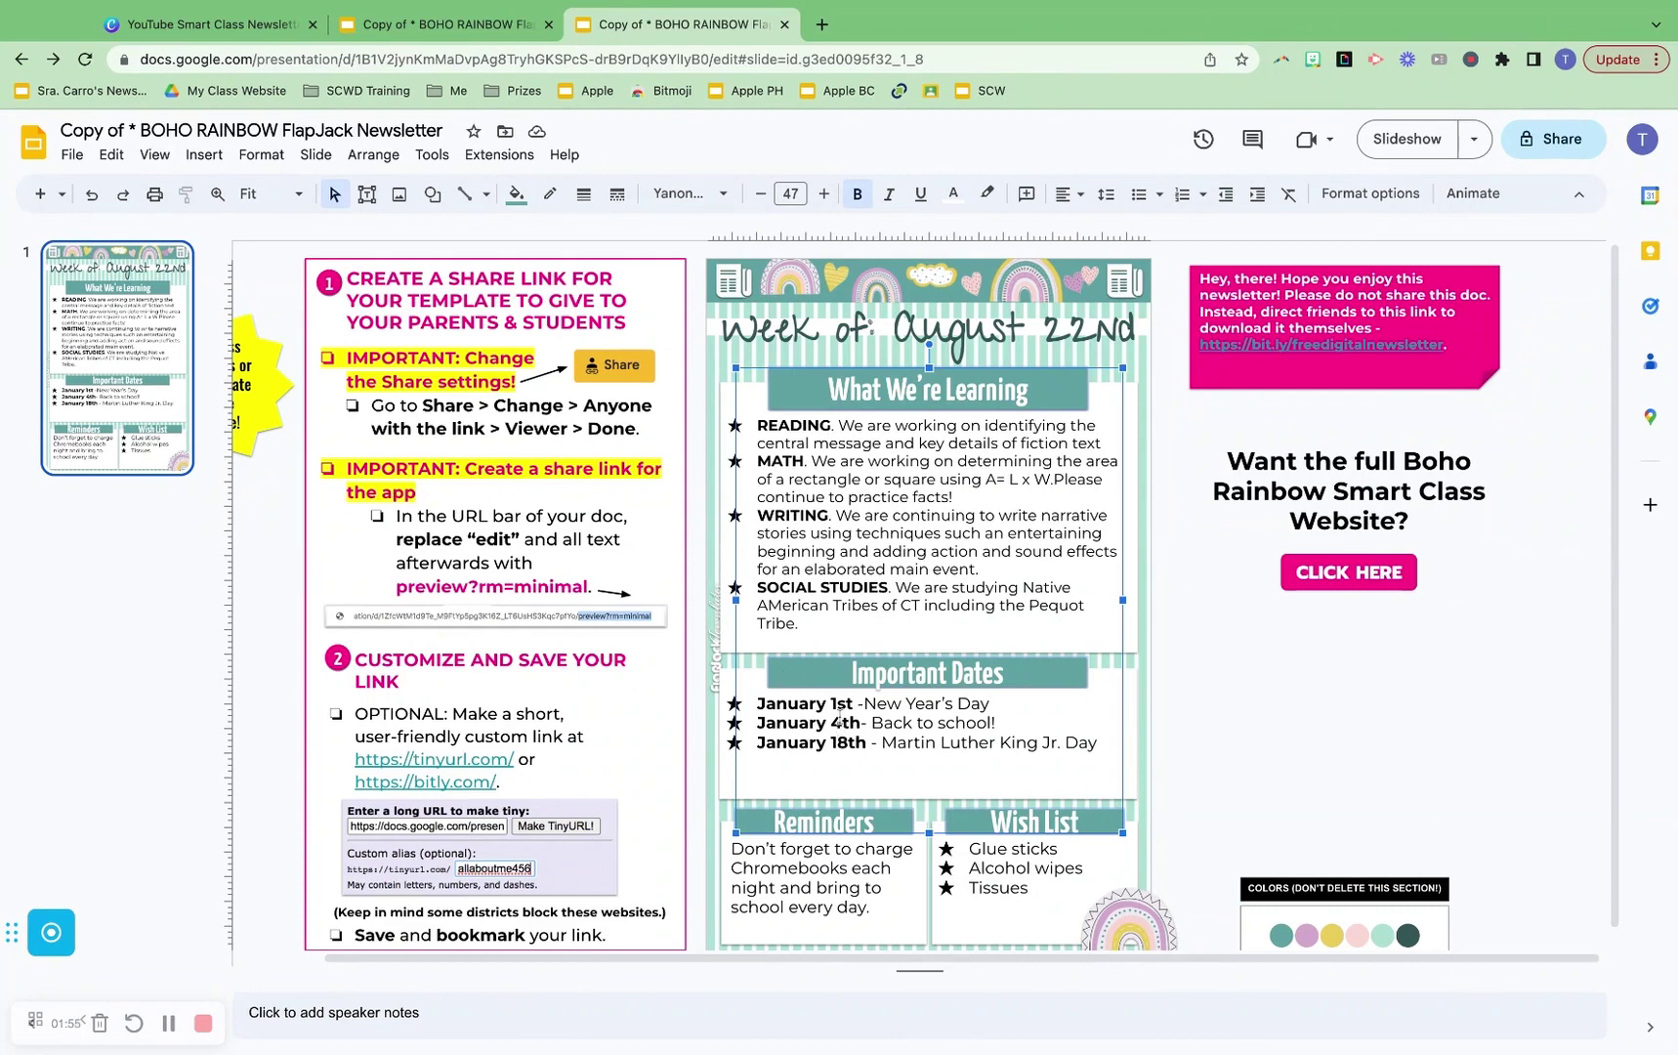
Give the four selected section header bars a light pink custom fill
click(517, 194)
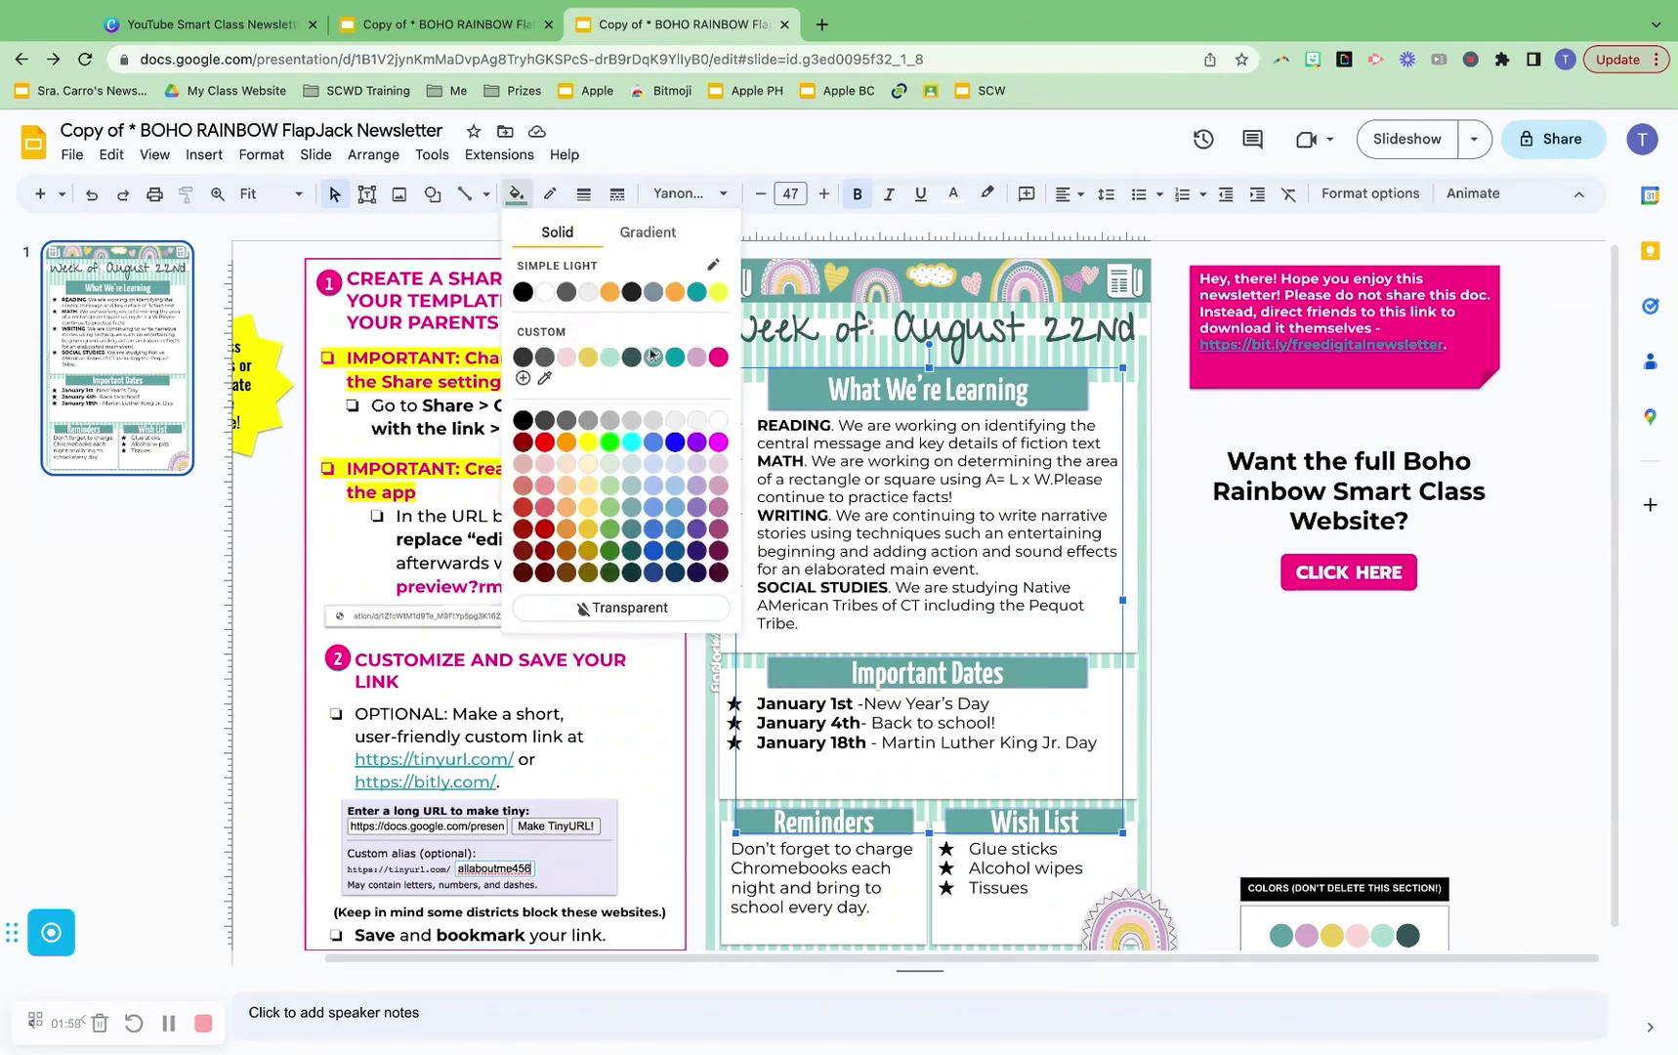
click(567, 359)
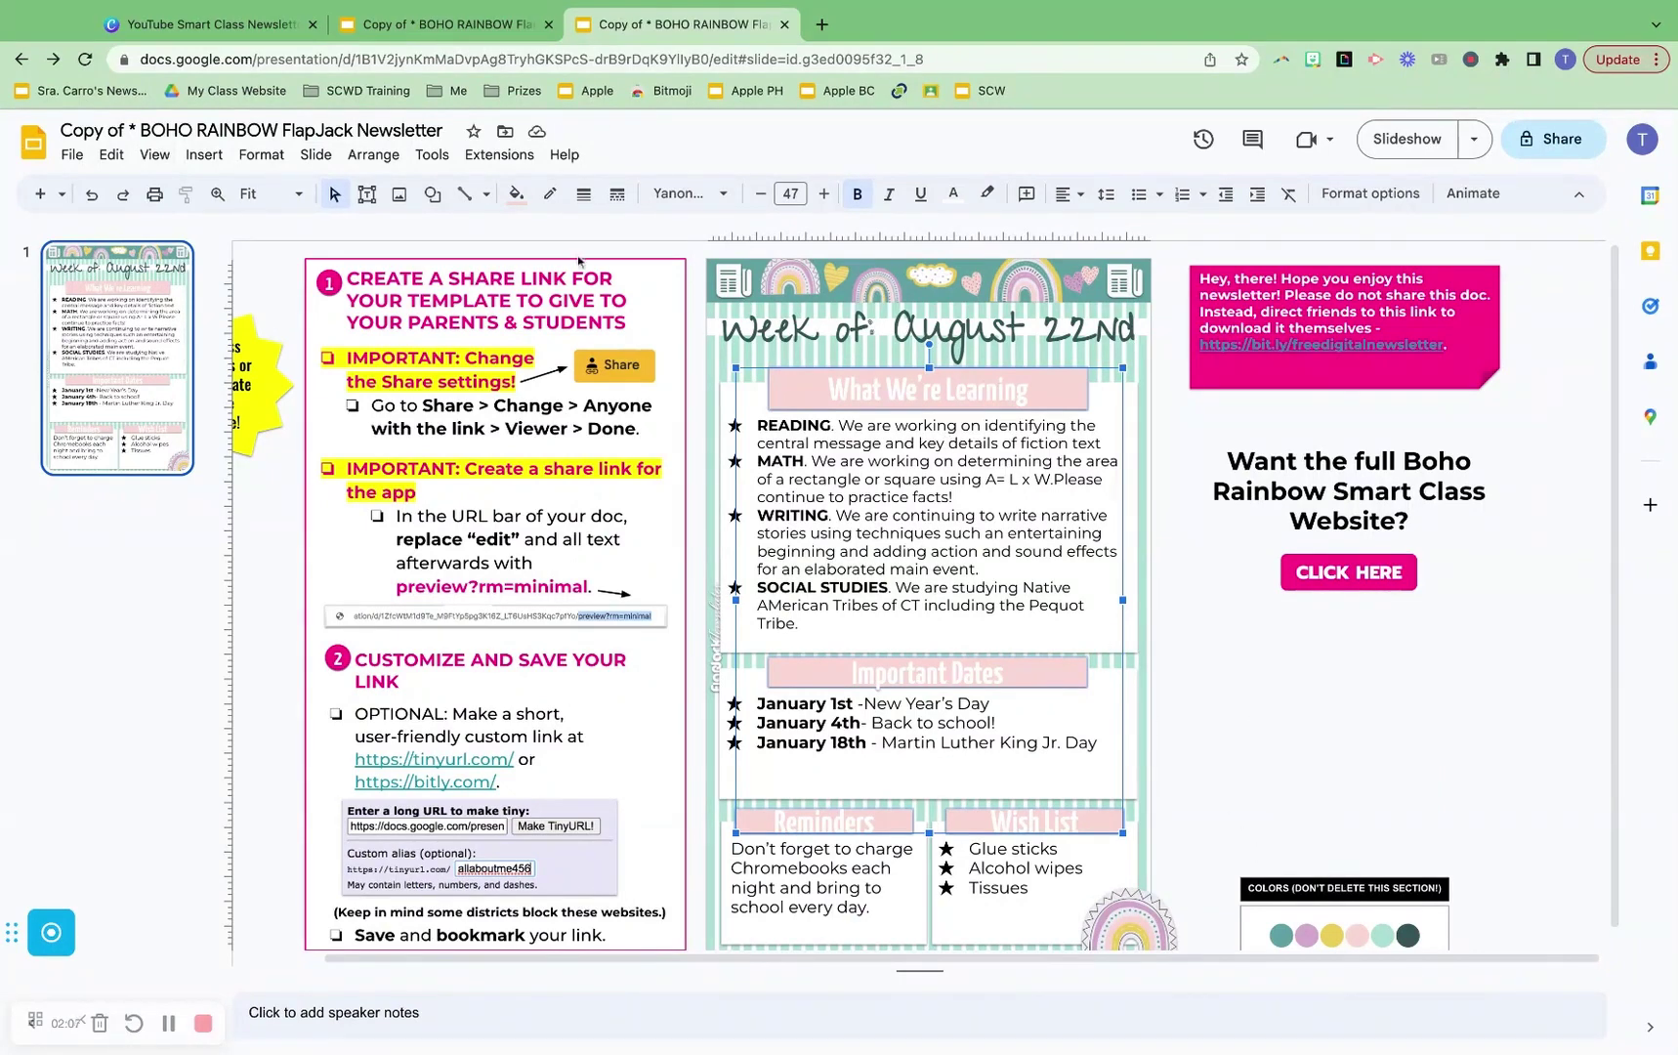
click(522, 200)
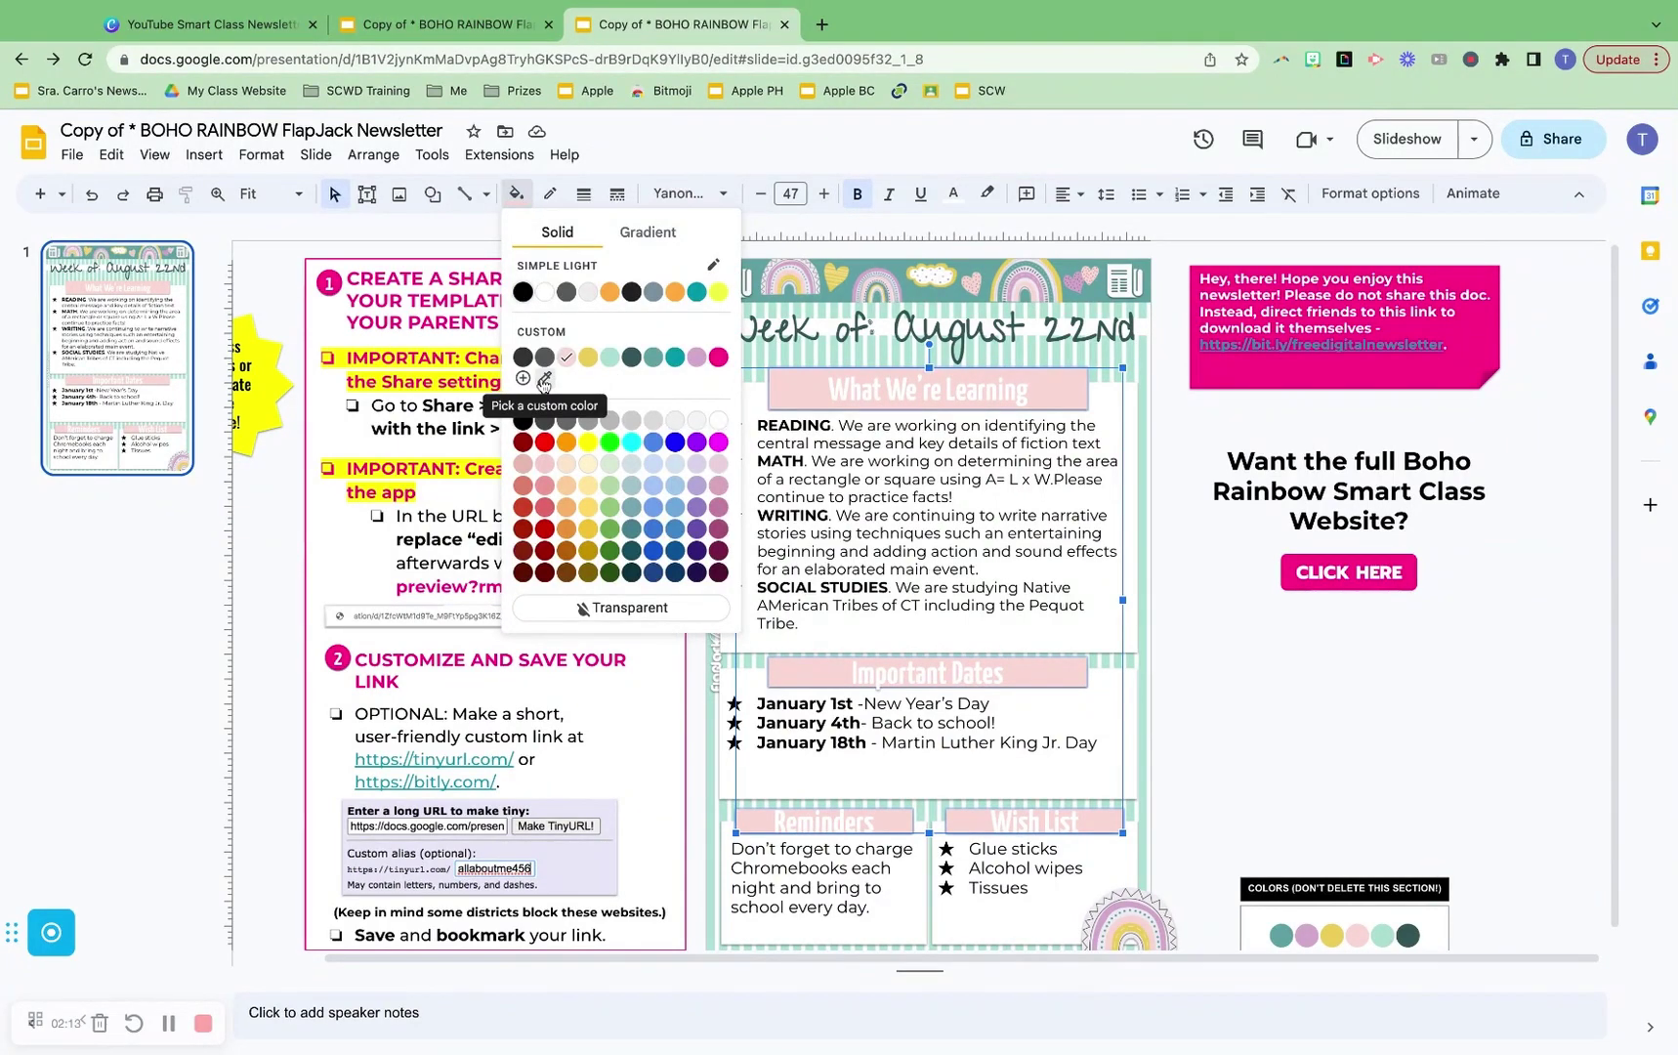
click(1185, 476)
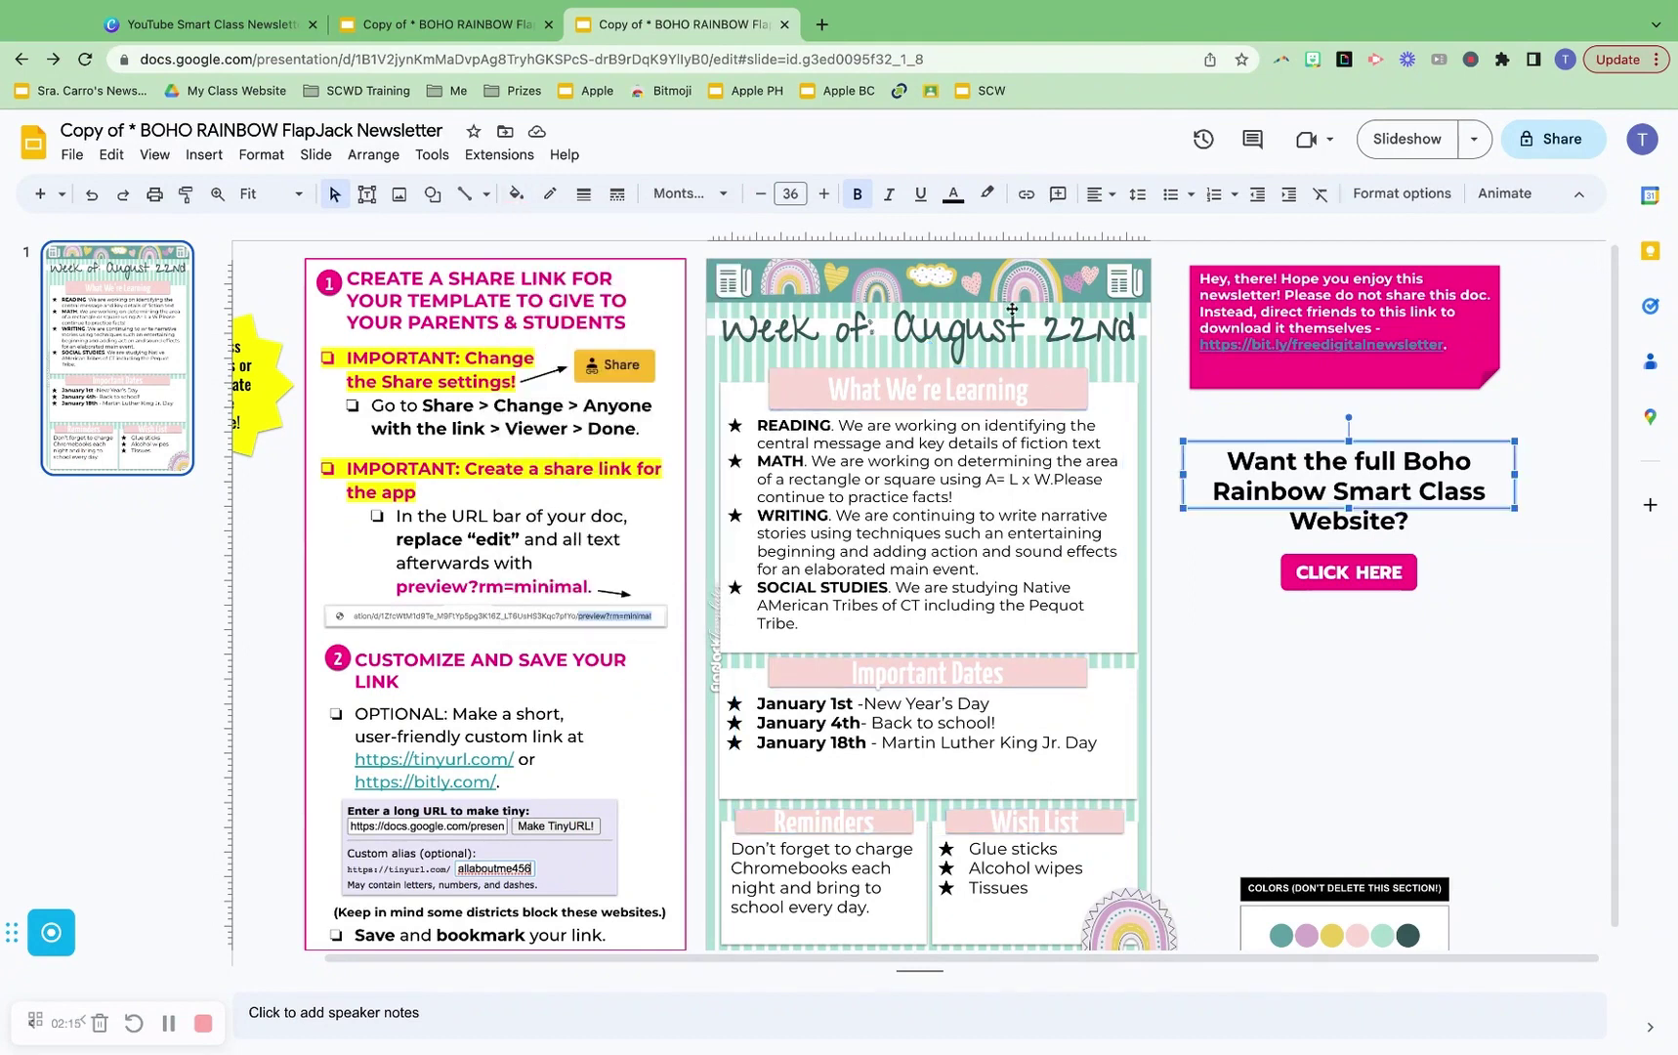
click(861, 281)
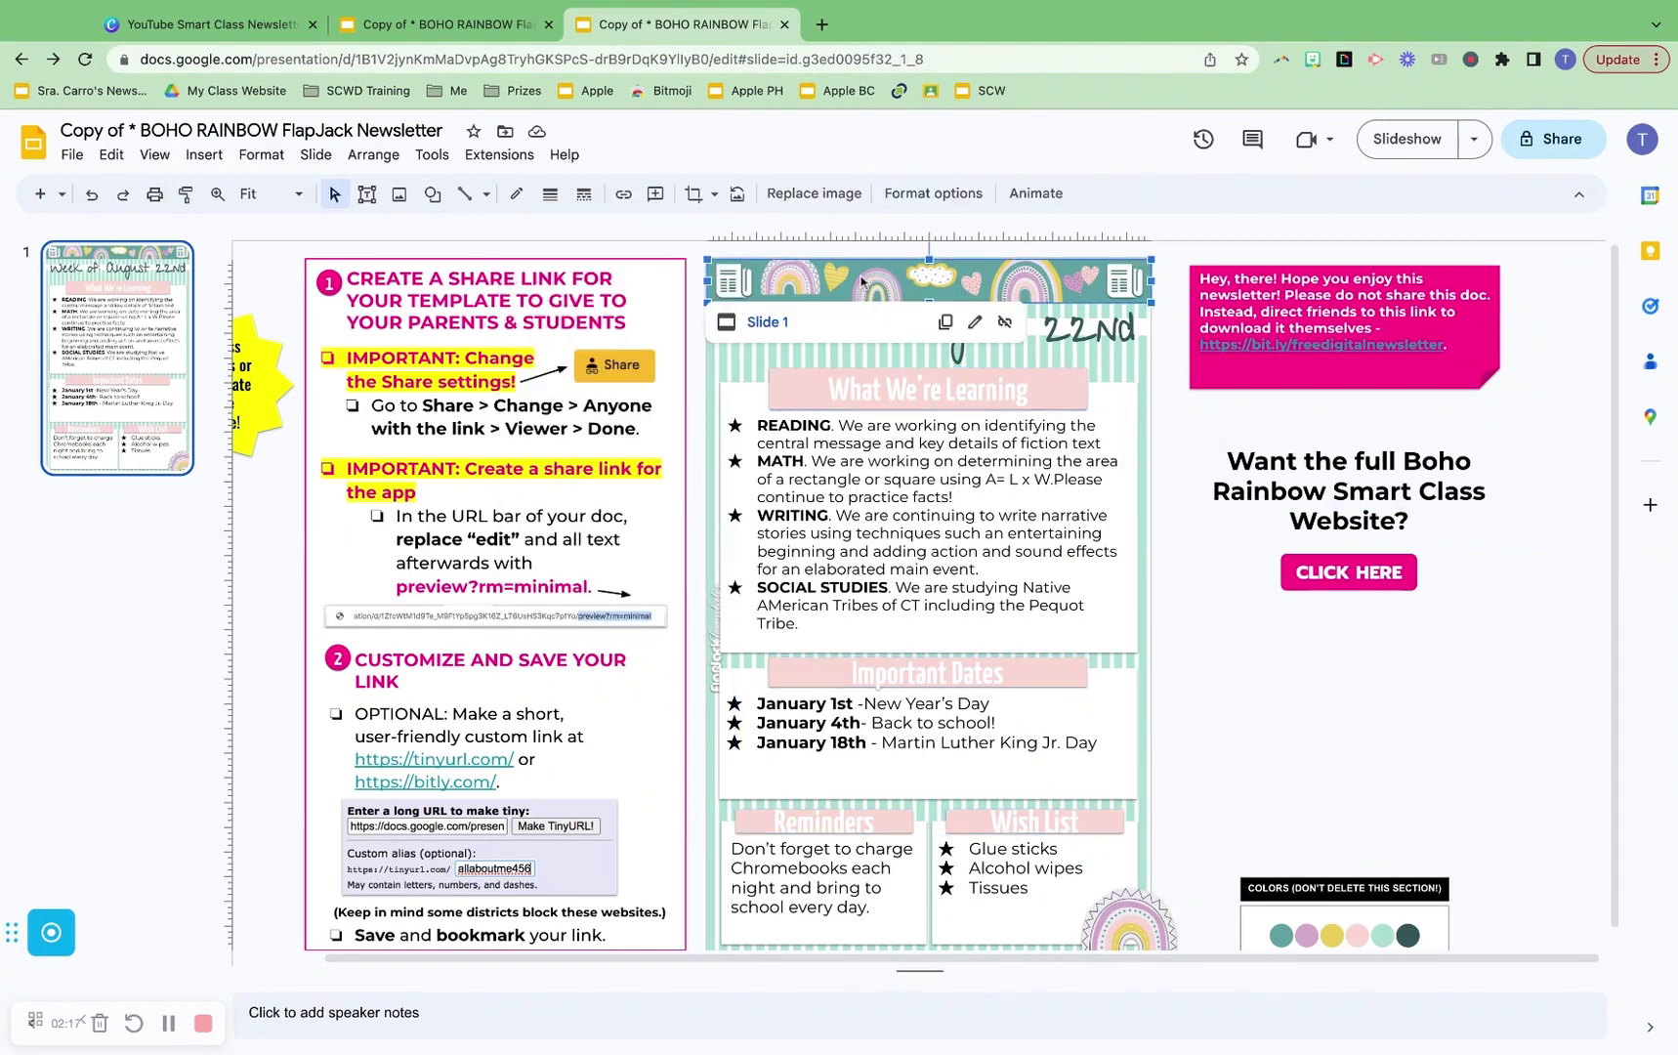
key(Delete)
key(ctrl+z)
click(792, 625)
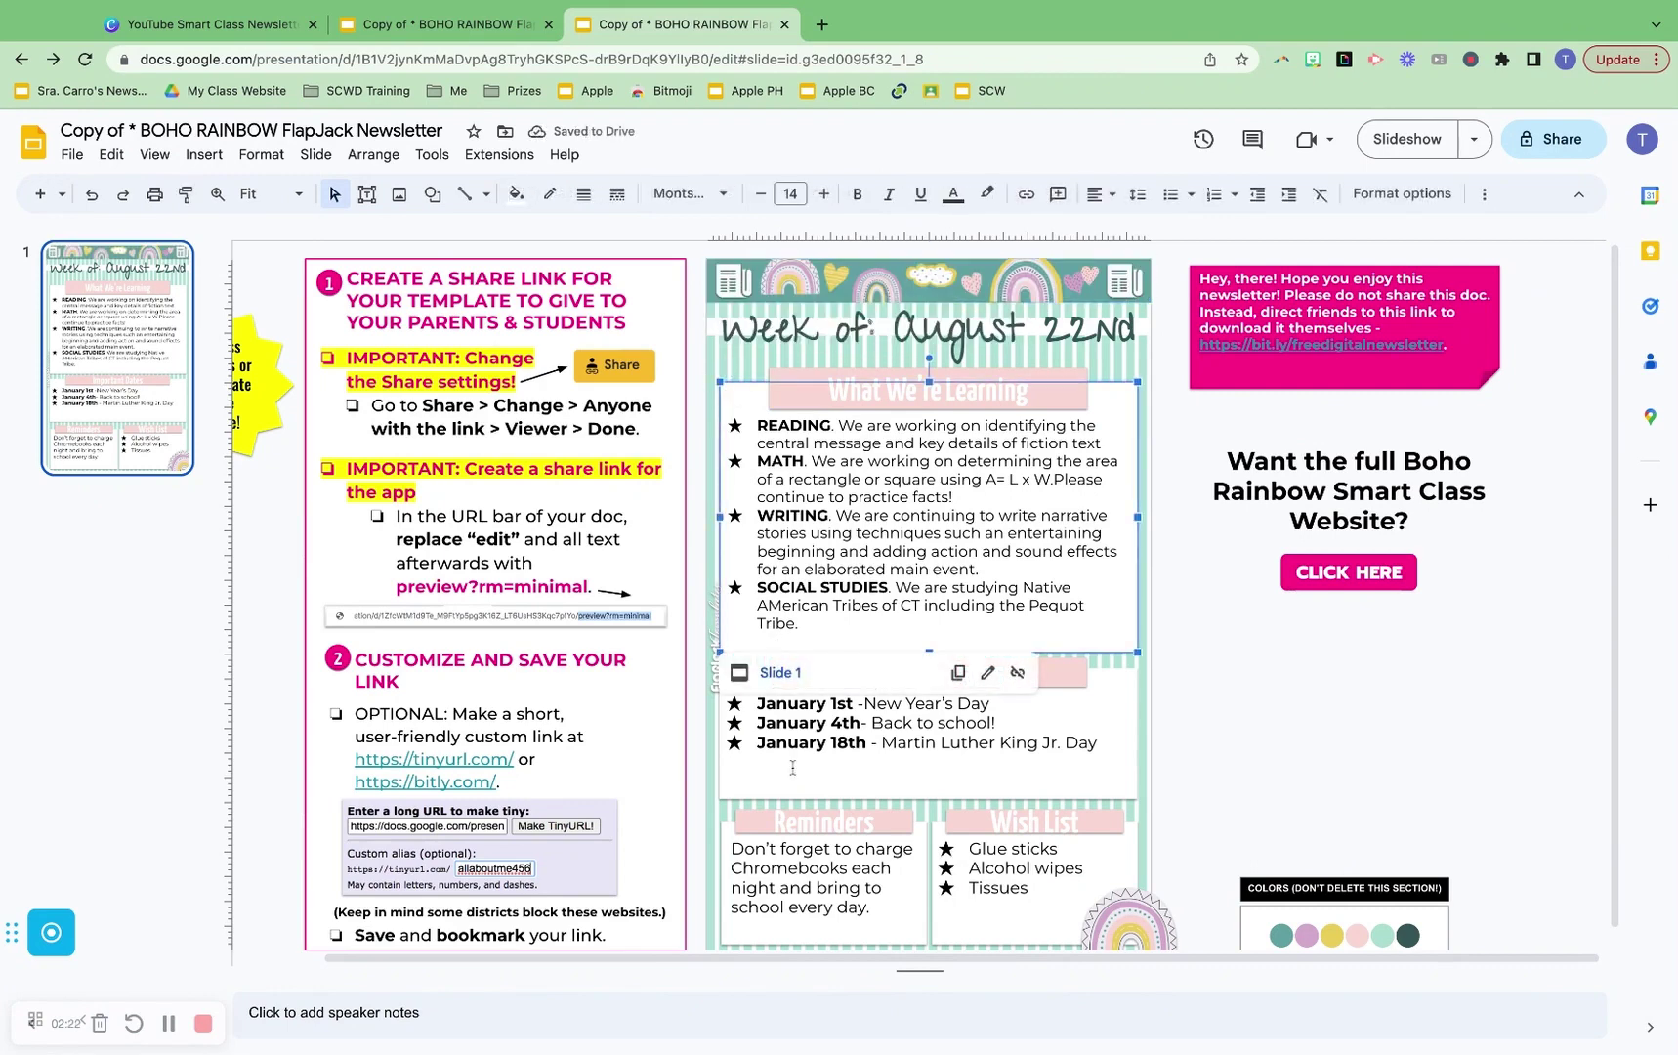
click(736, 797)
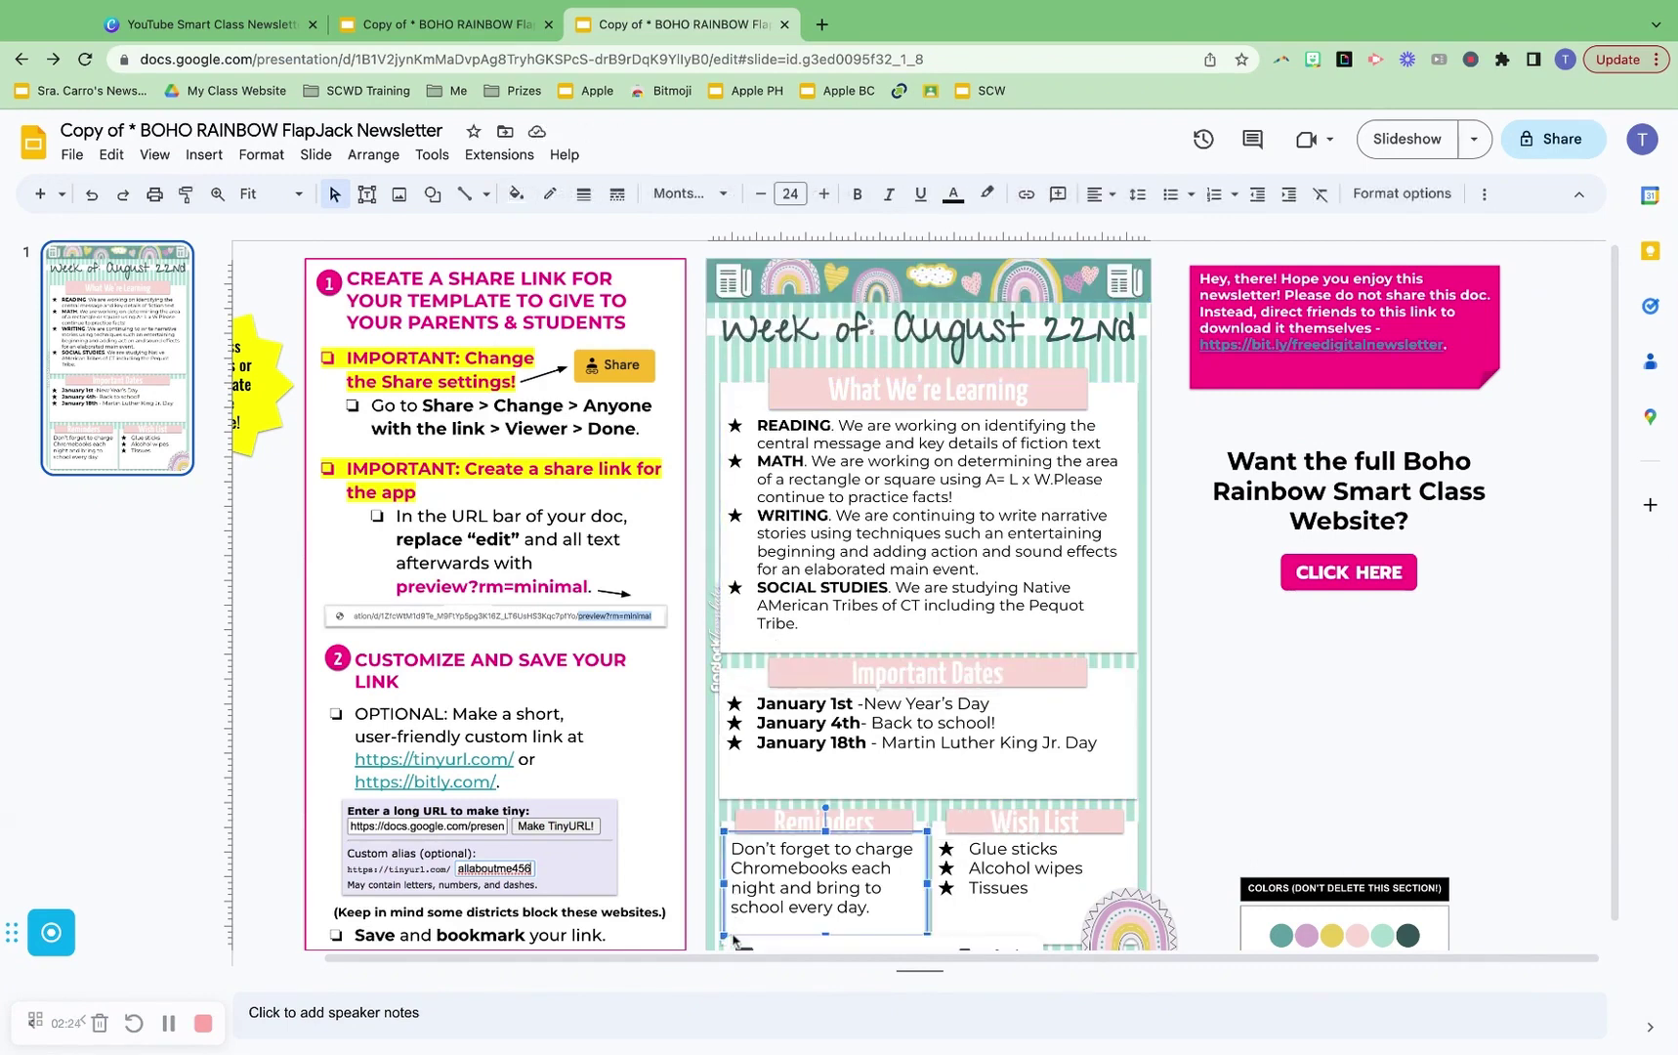
click(724, 372)
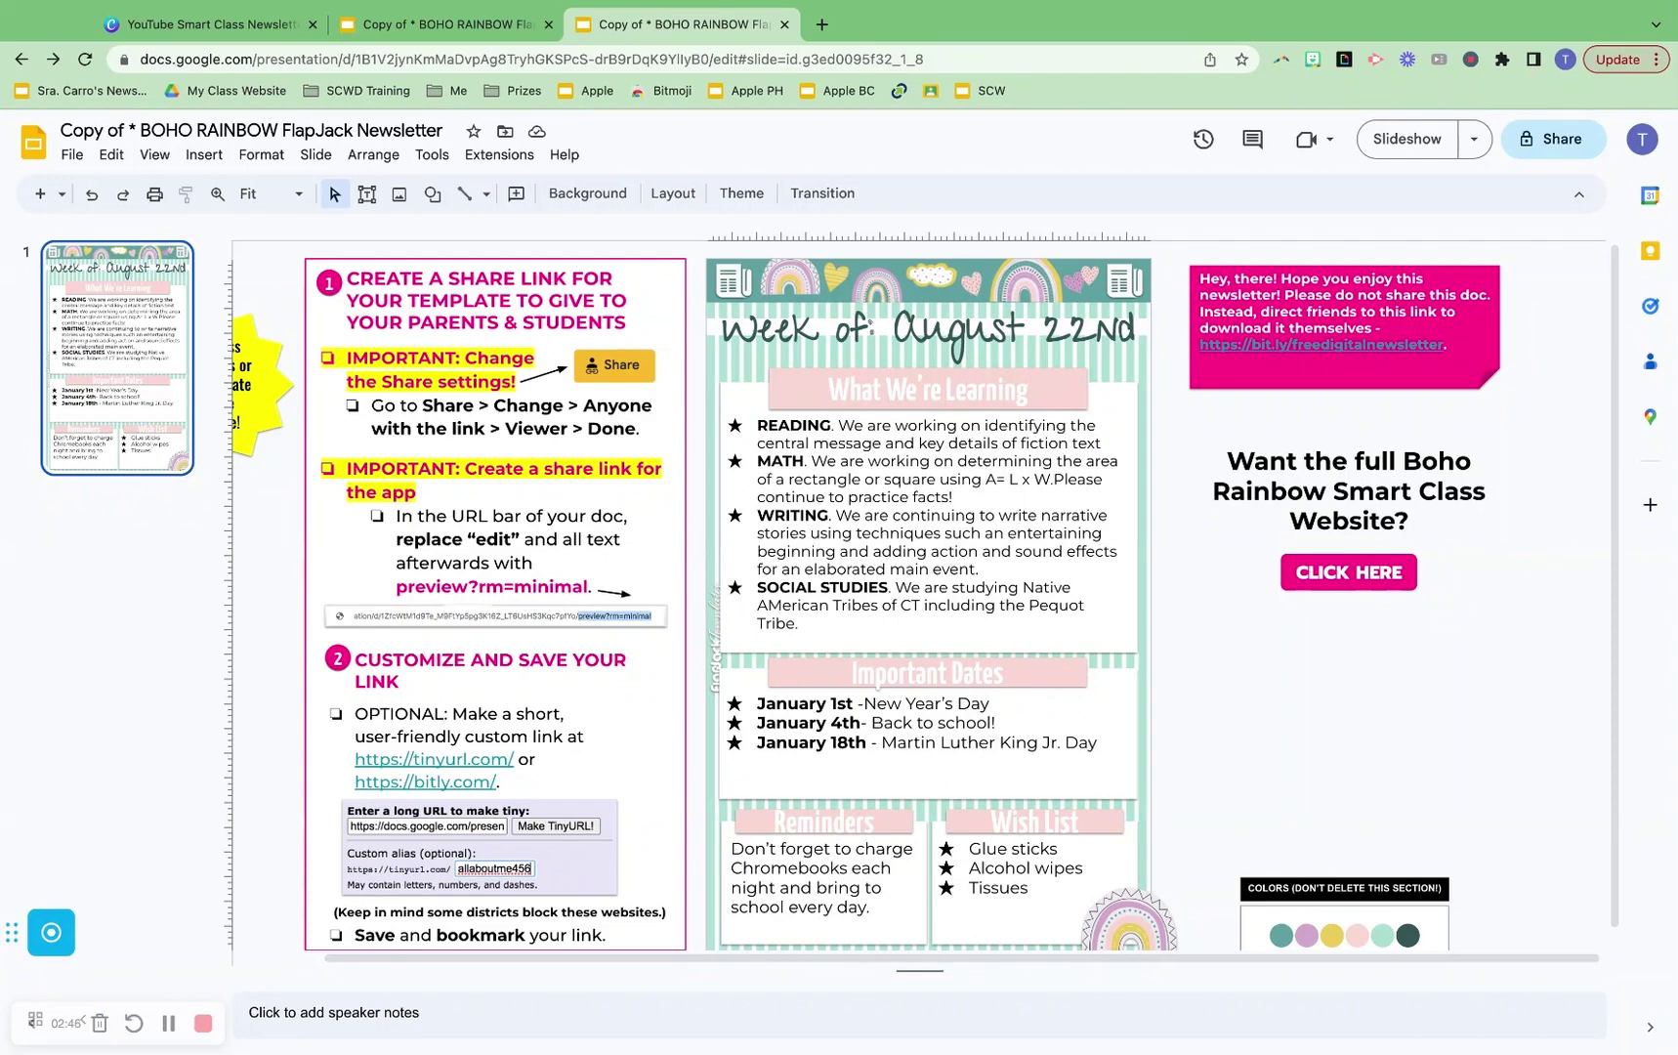
Select text in the READING, Important Dates and Reminders boxes, then return to the Canva presentation
triple_click(874, 441)
click(835, 514)
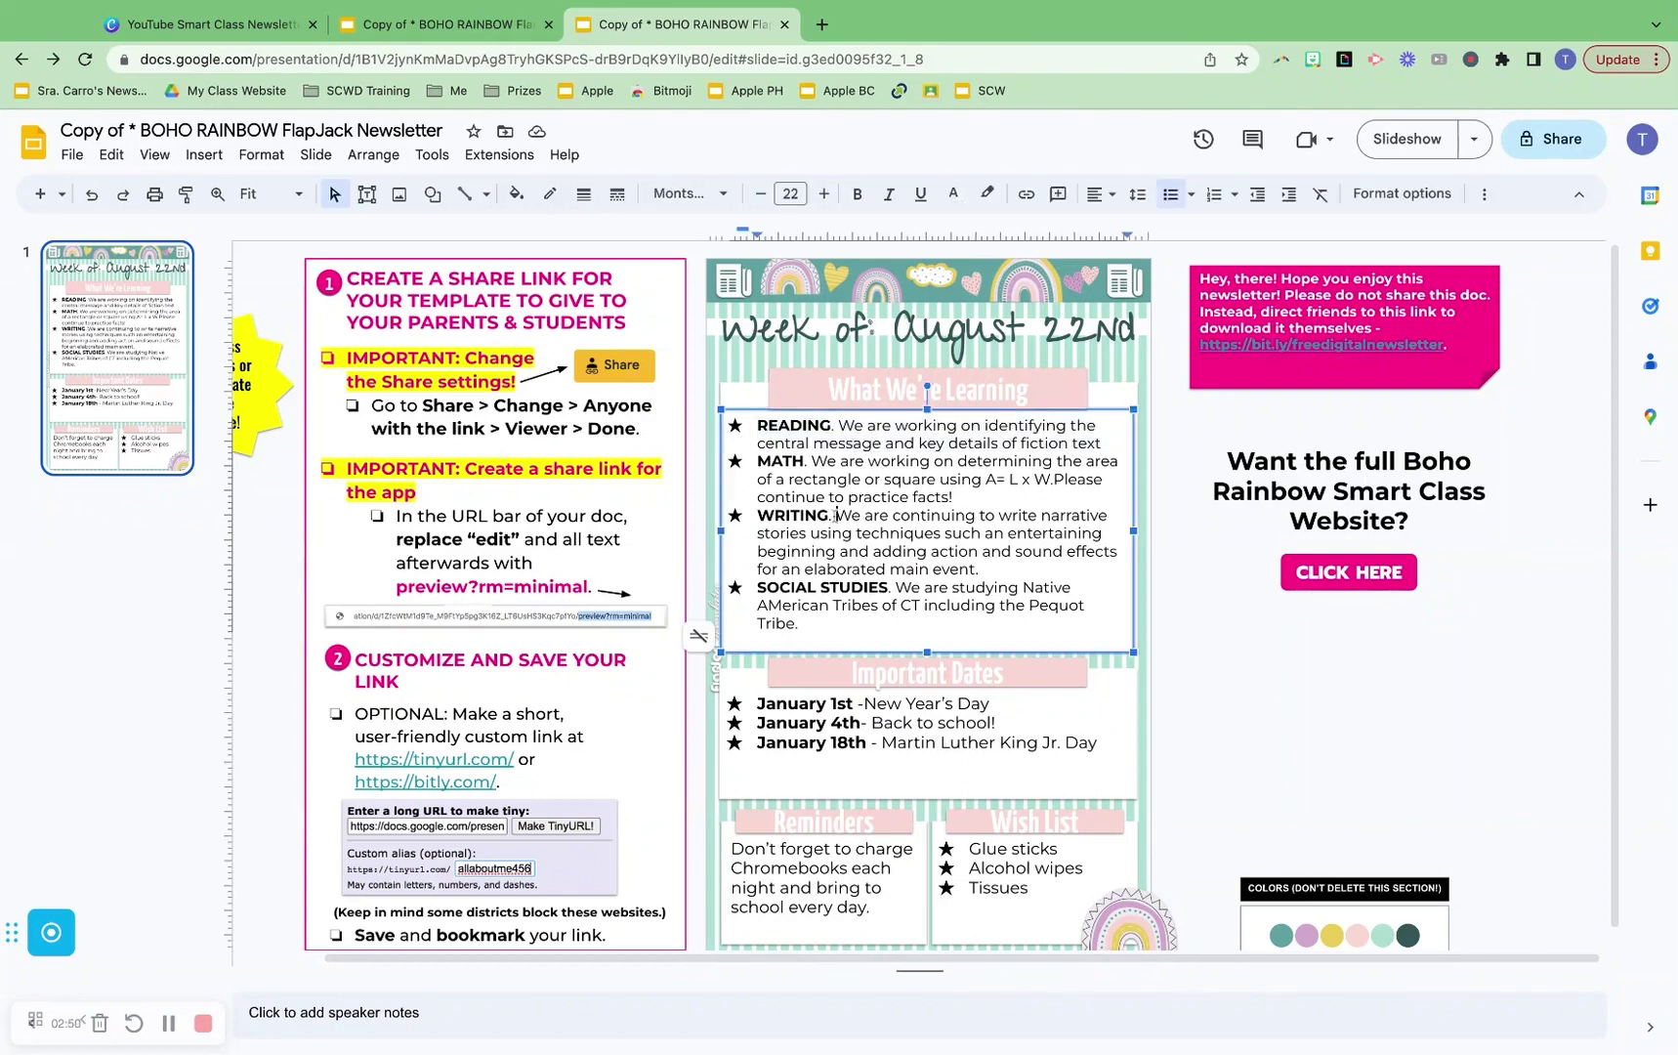
double_click(791, 723)
click(796, 869)
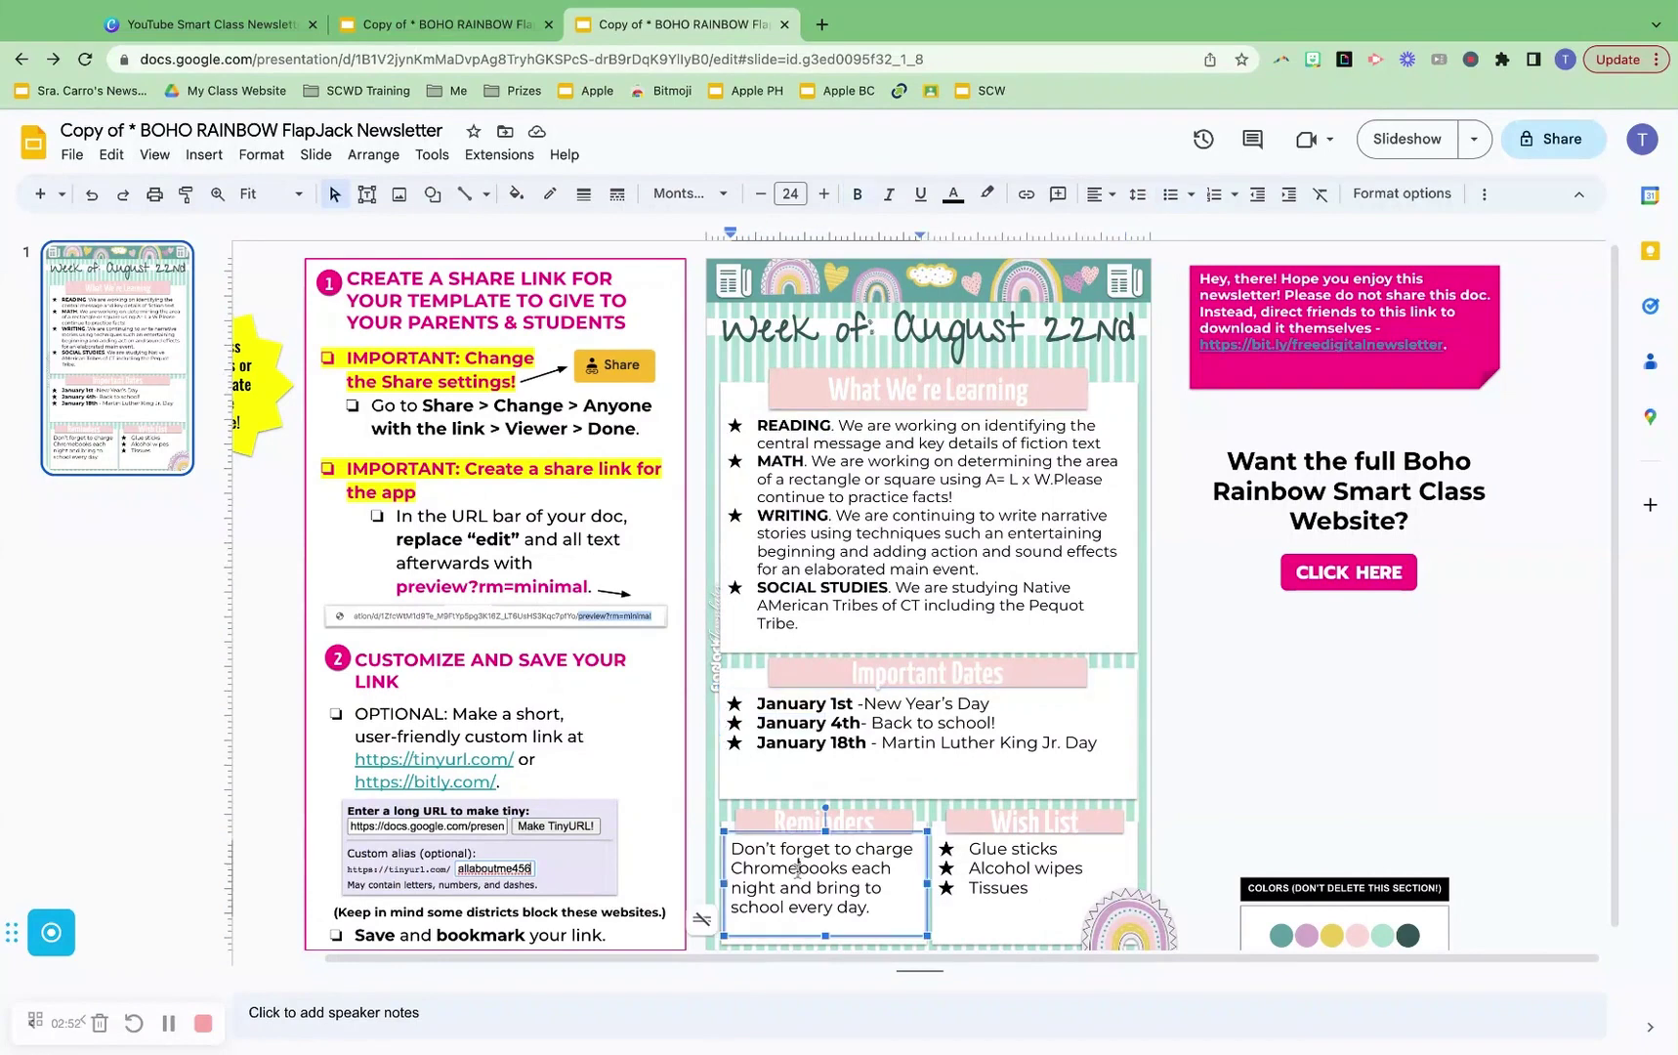
double_click(796, 868)
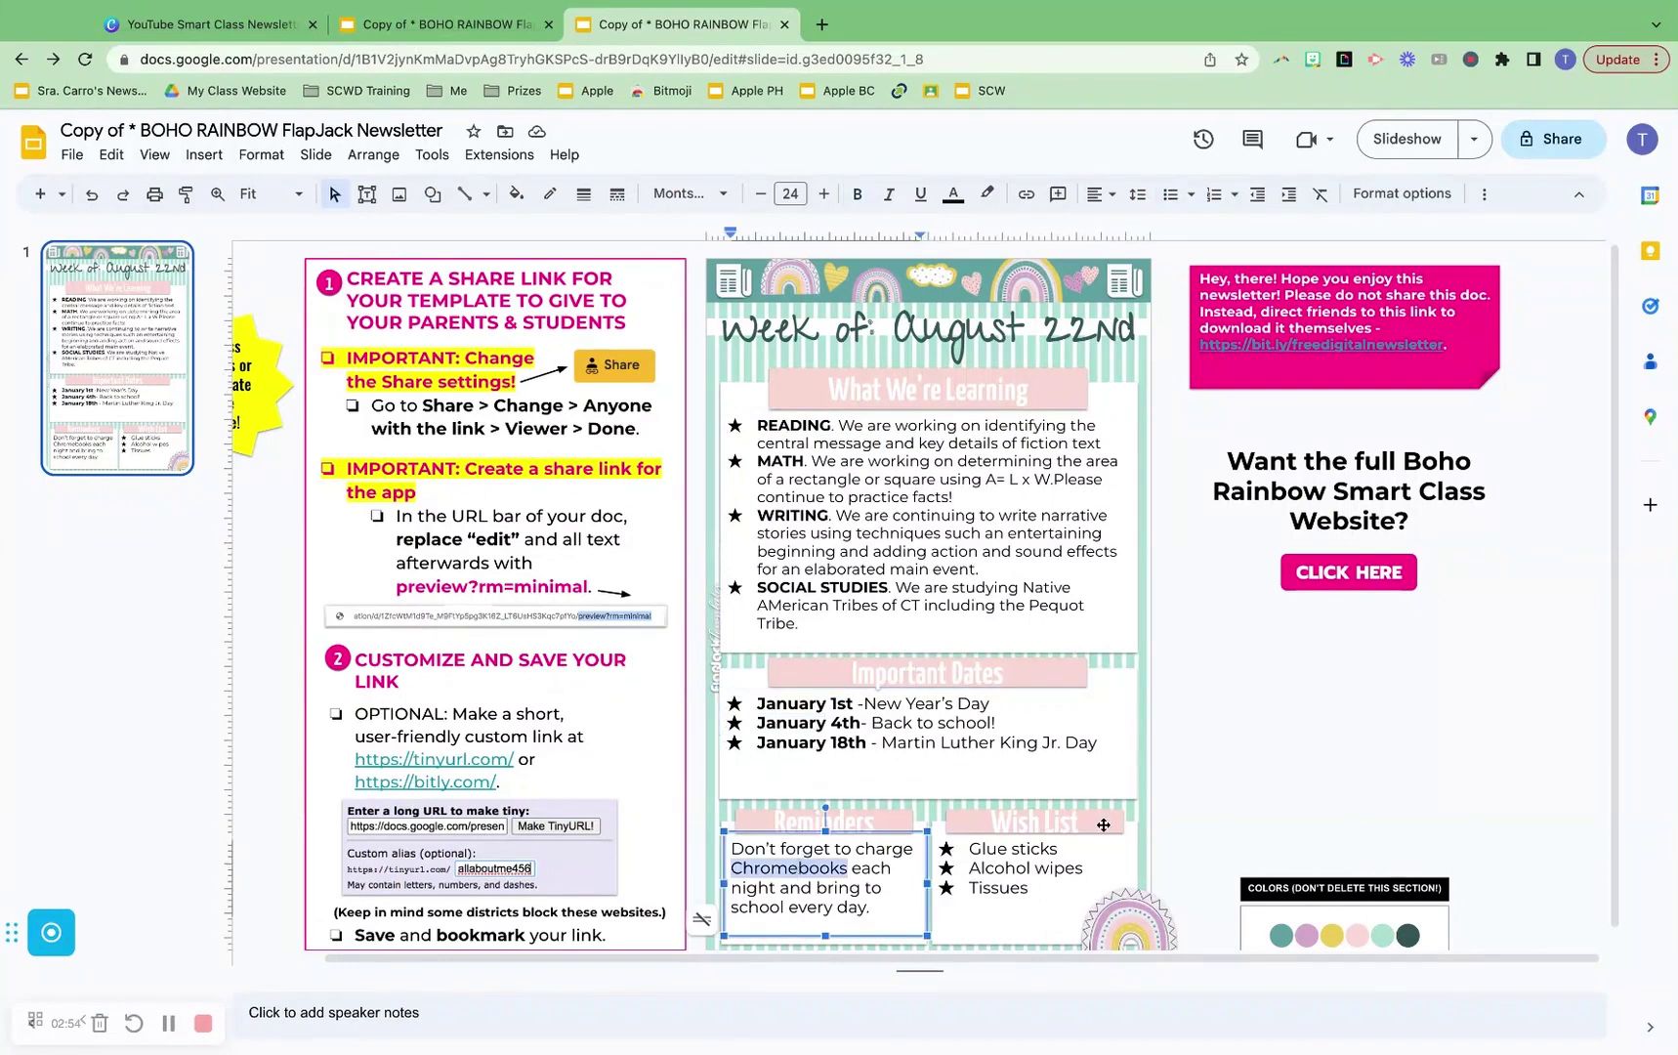
click(1193, 745)
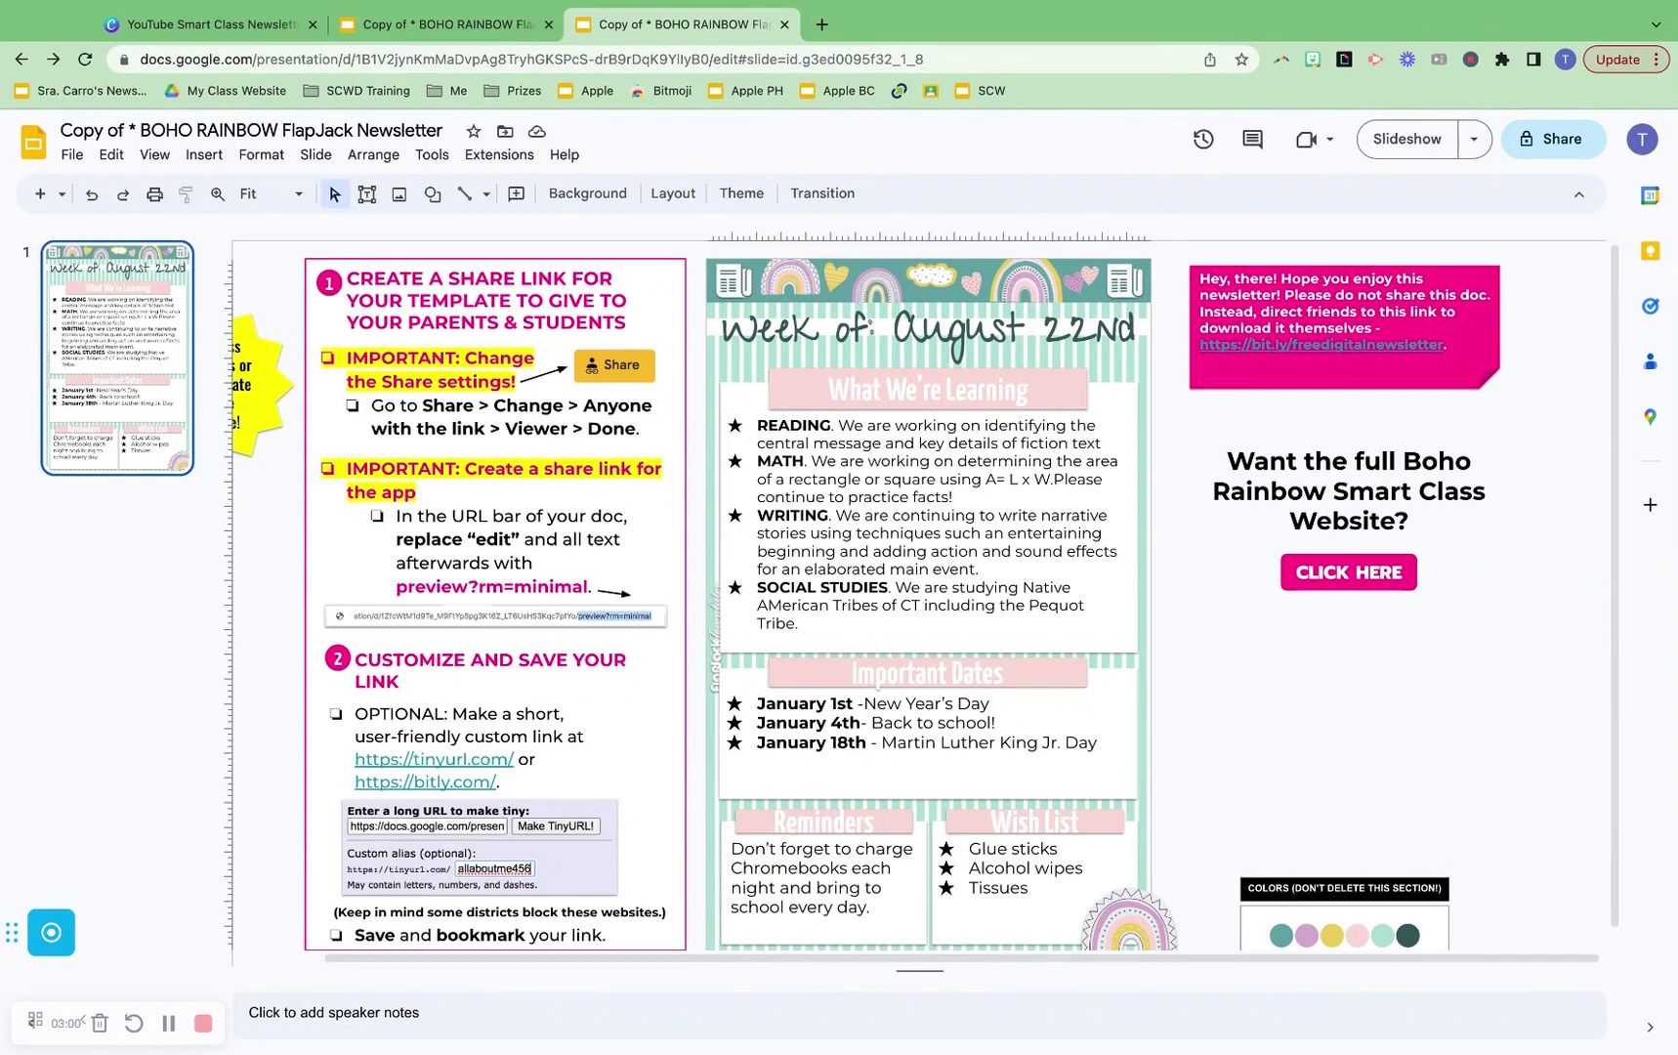
click(281, 18)
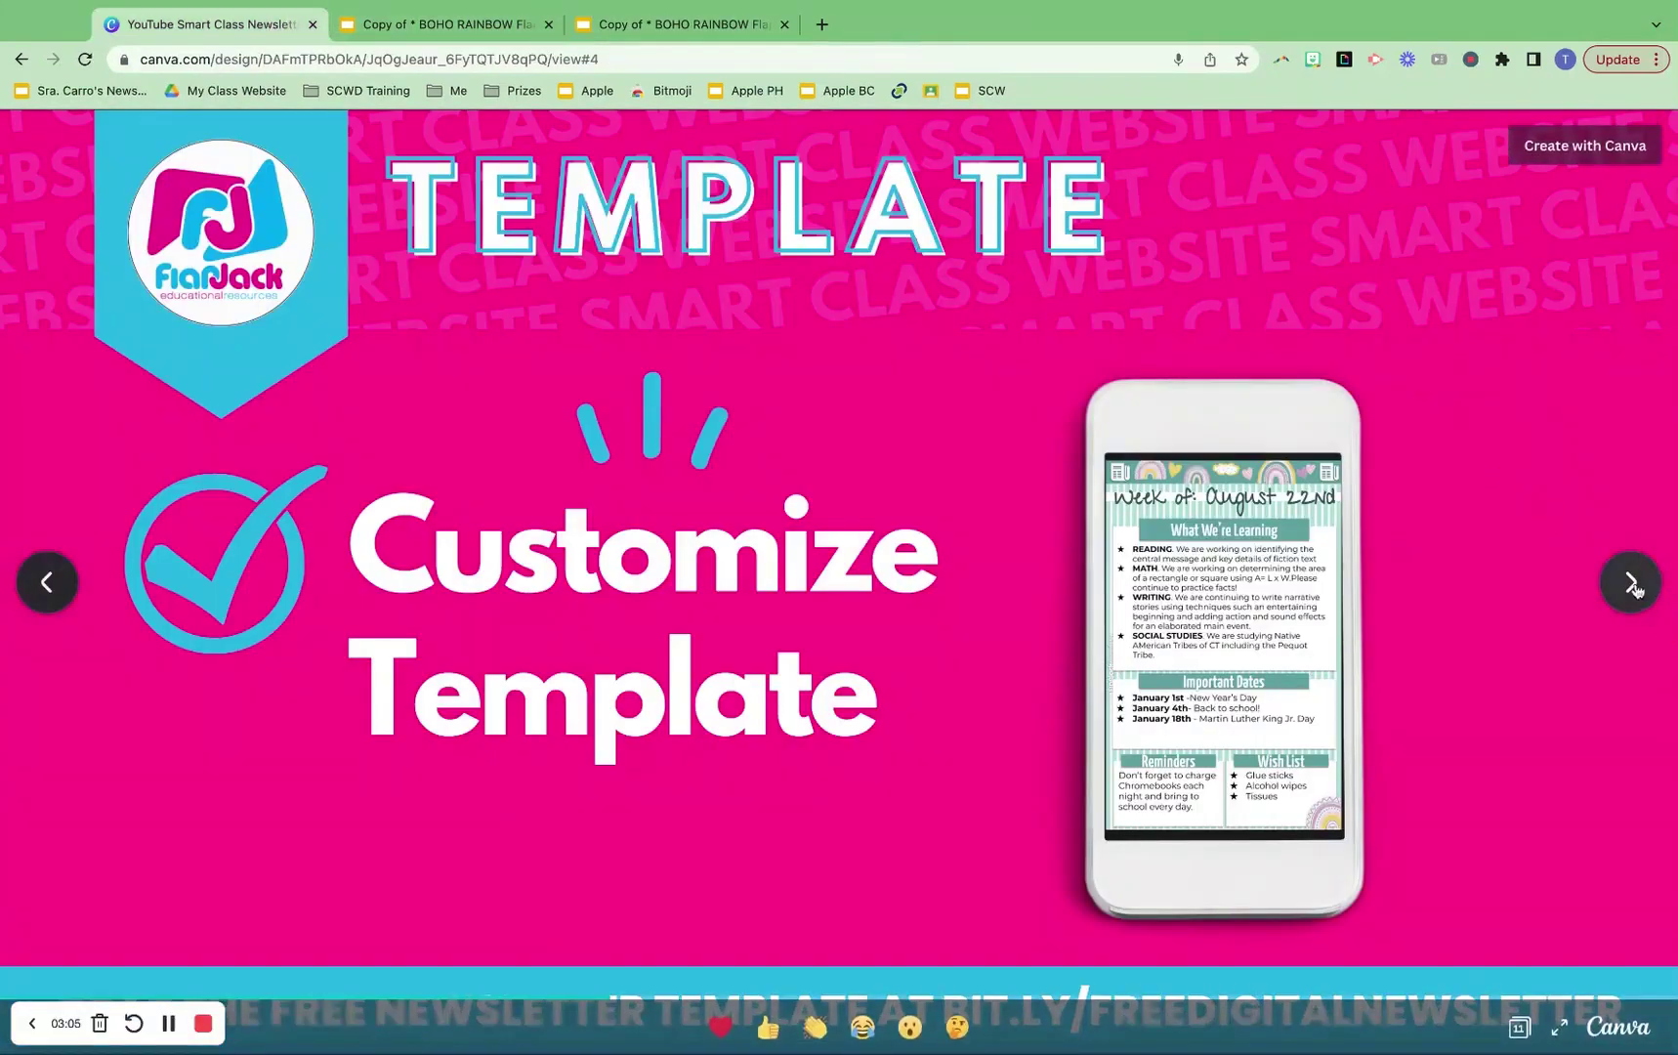
Advance Canva to slide 5, Create share link, then return to the Copy of BOHO RAINBOW tab
click(1631, 583)
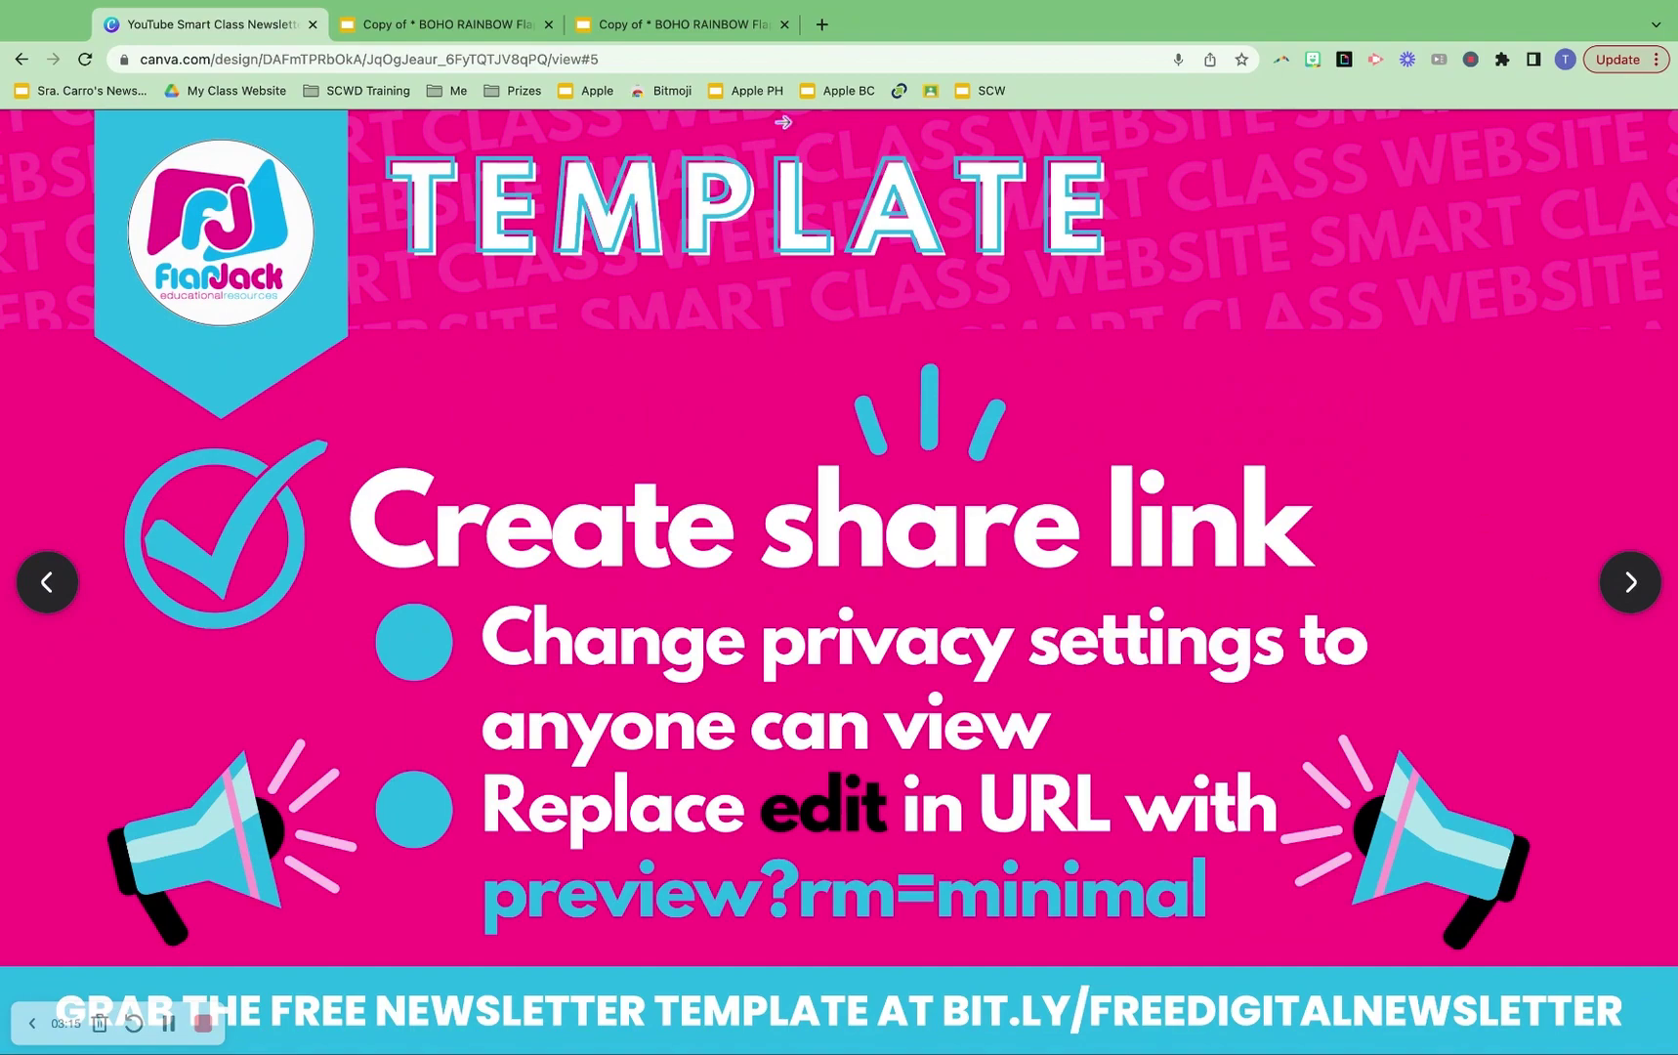
click(514, 32)
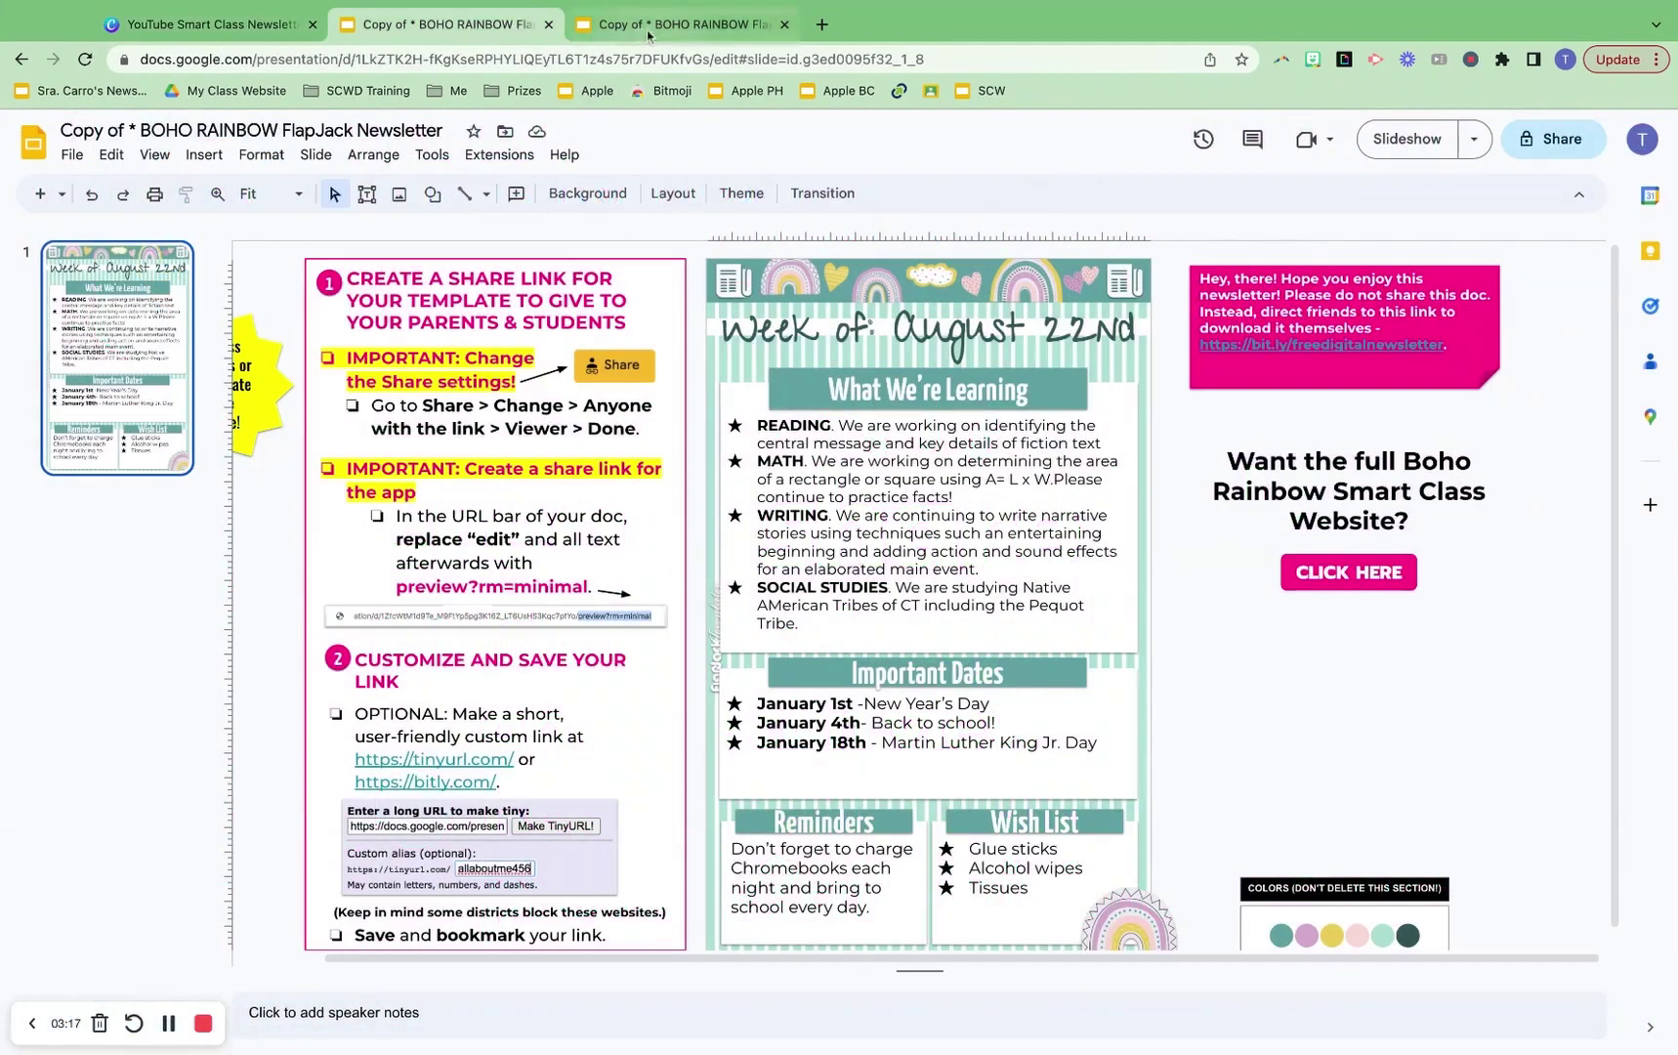
Change the newsletter copy's General access from Restricted to Anyone with the link as Viewer
click(679, 27)
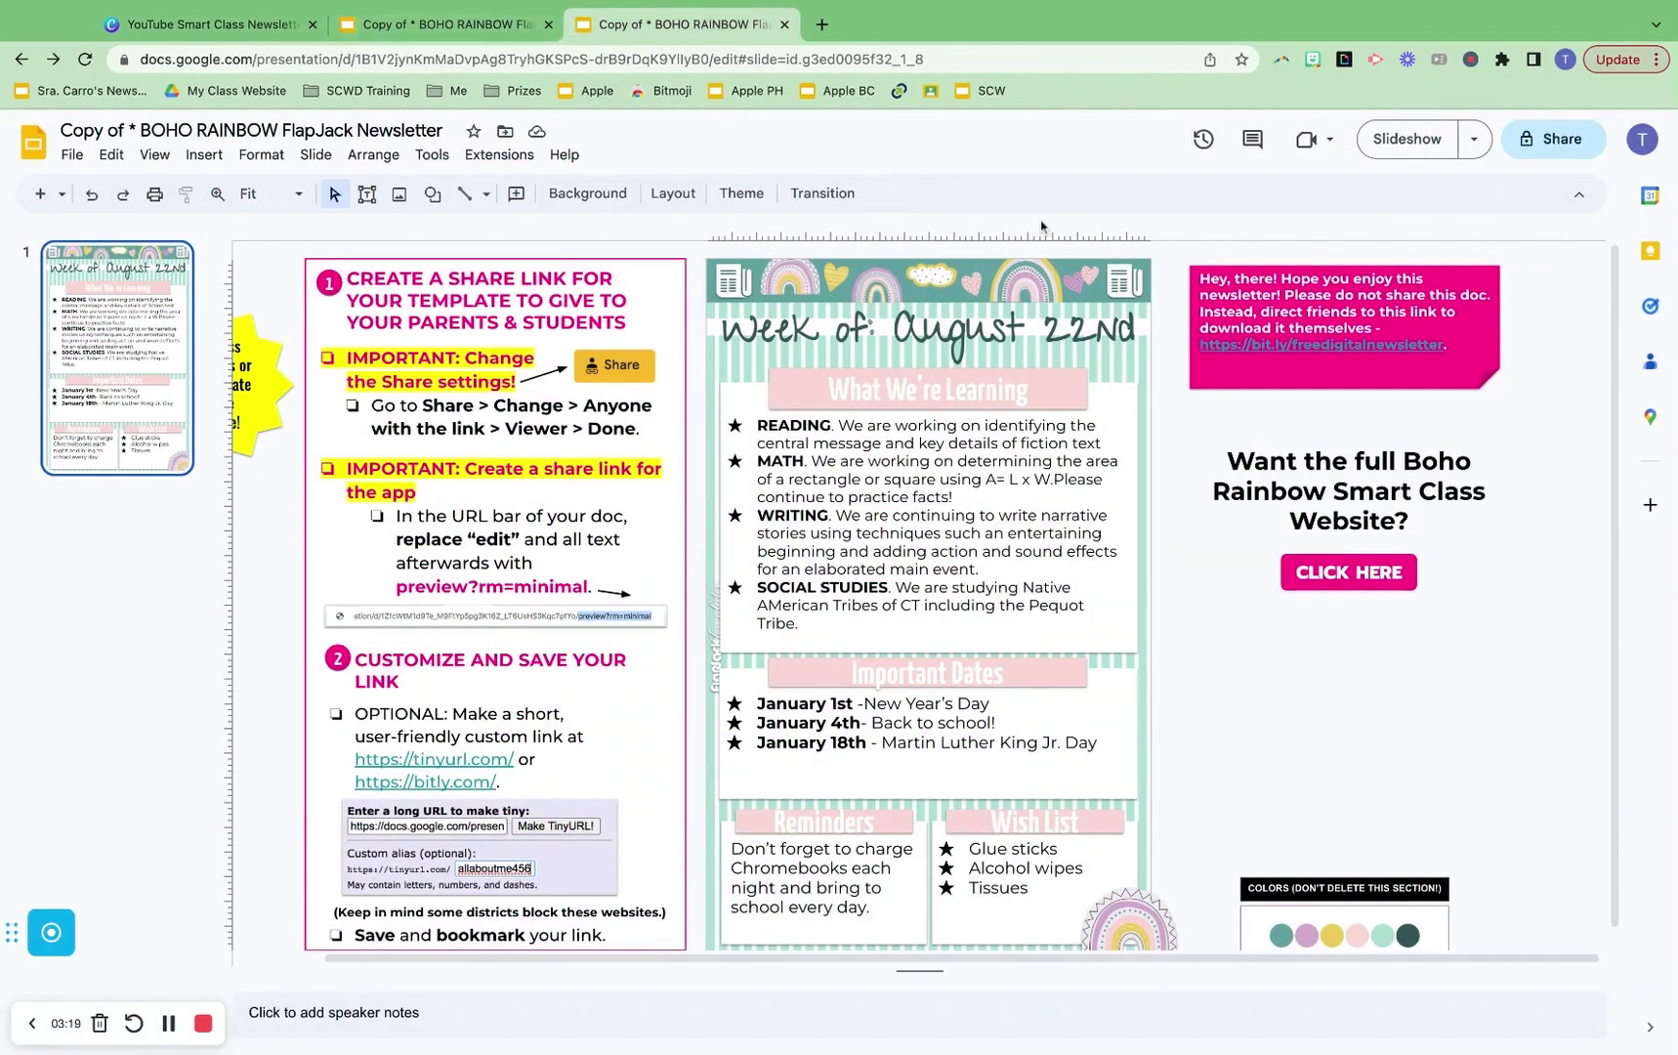
click(1561, 142)
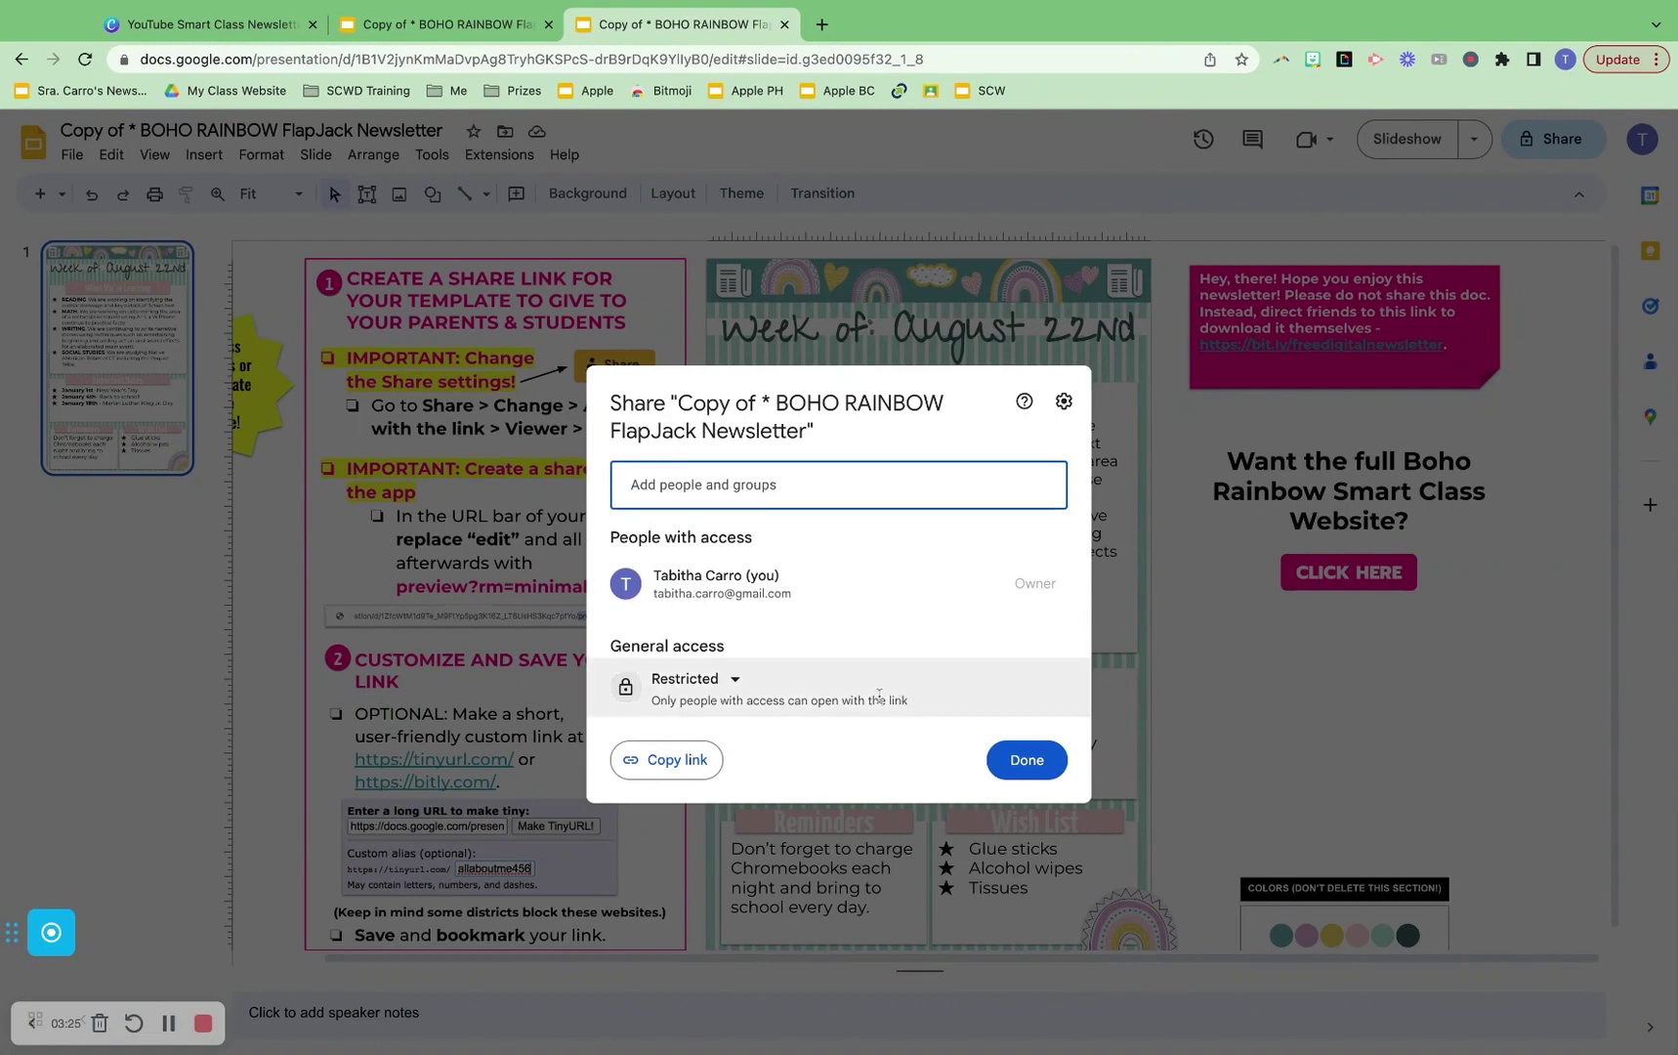
click(724, 684)
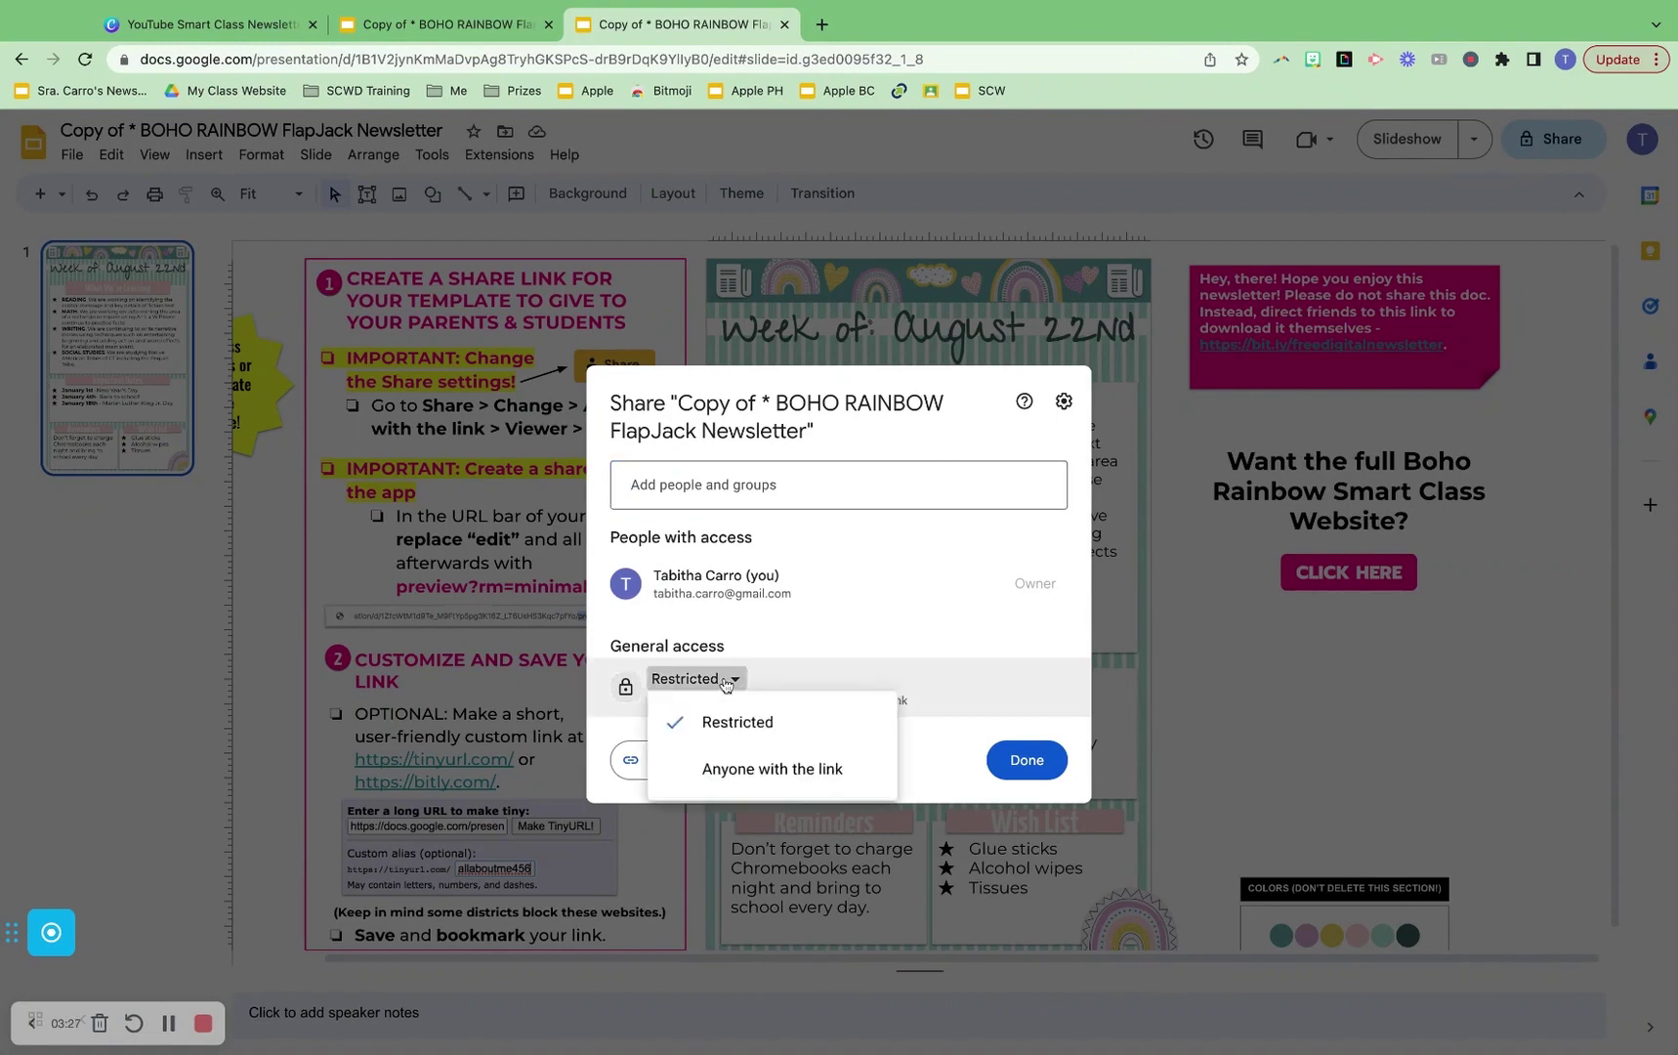
click(775, 781)
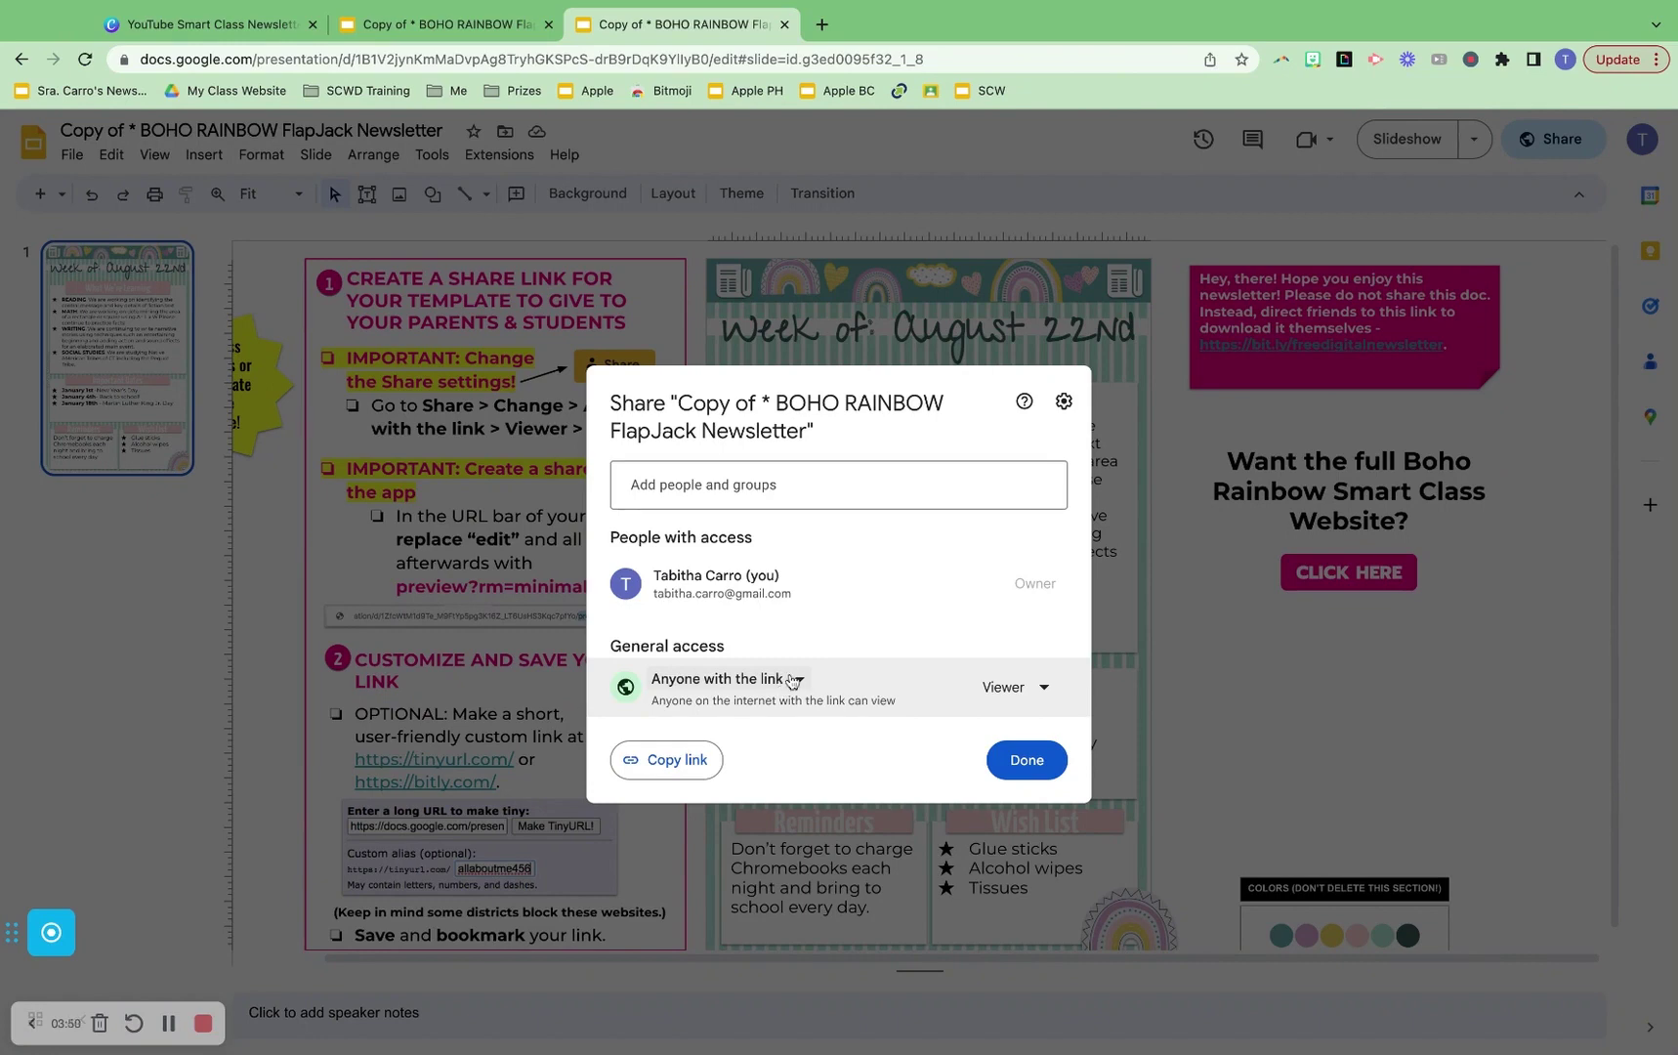
click(1027, 765)
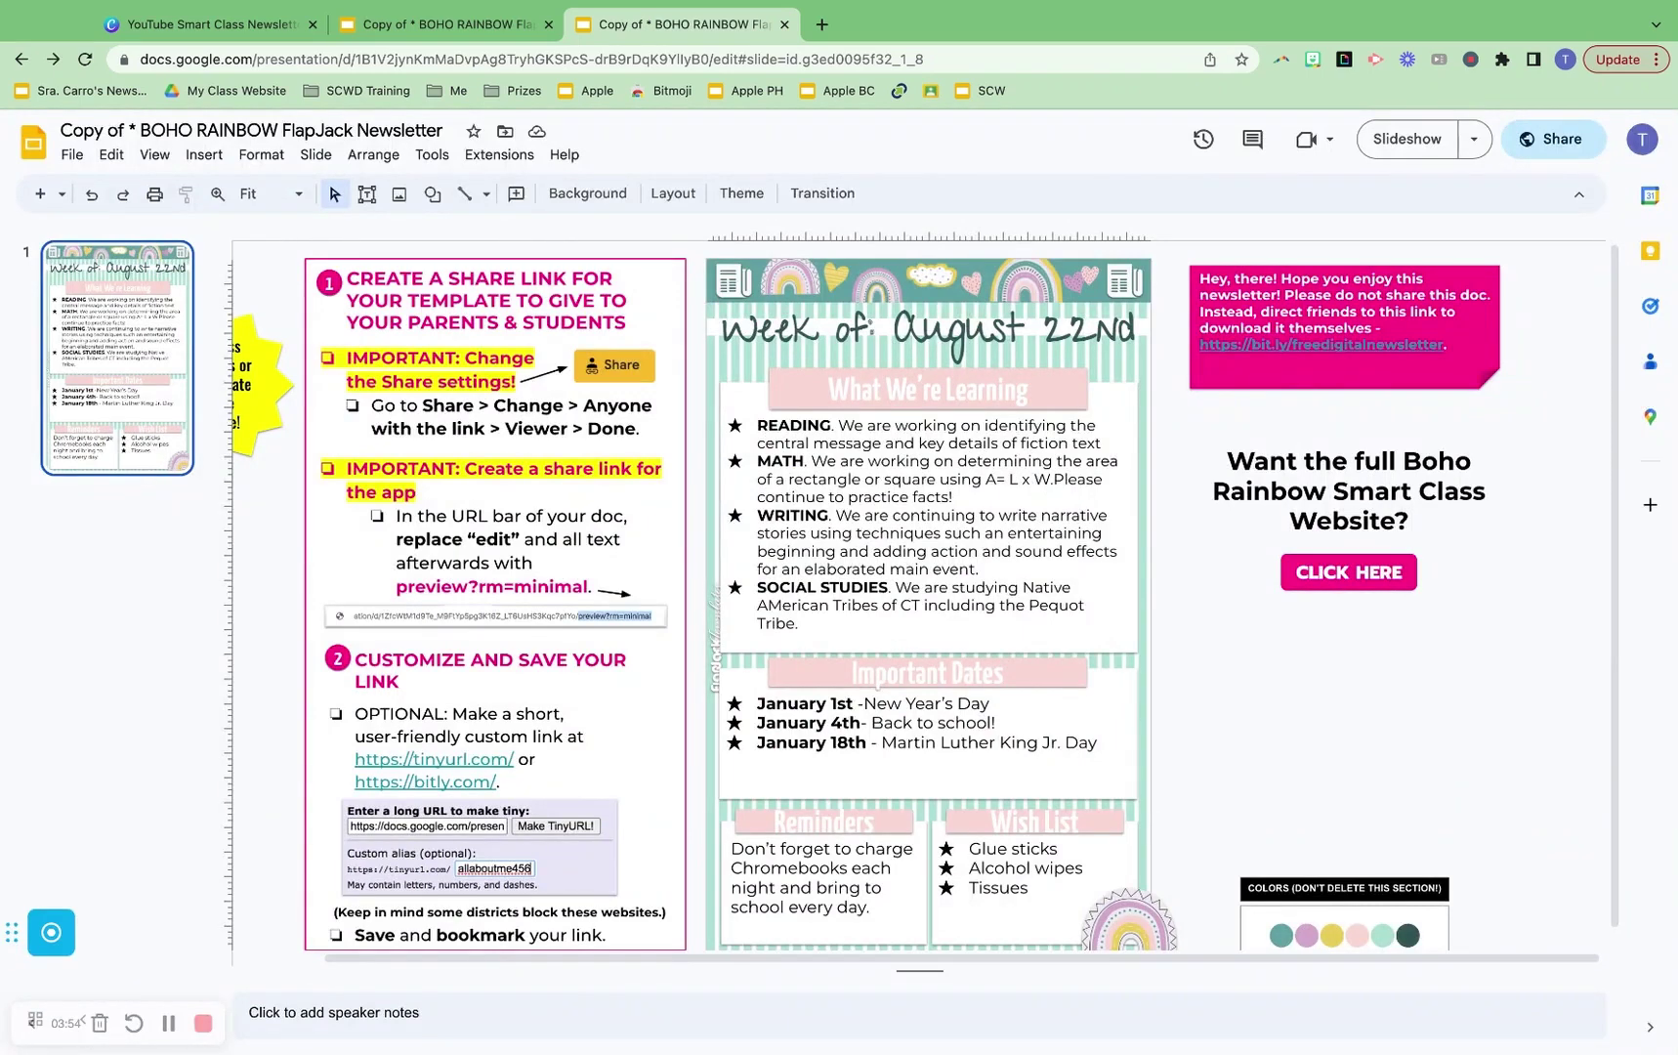
Copy the 'preview?rm=minimal' text from the slide's instruction box
click(210, 23)
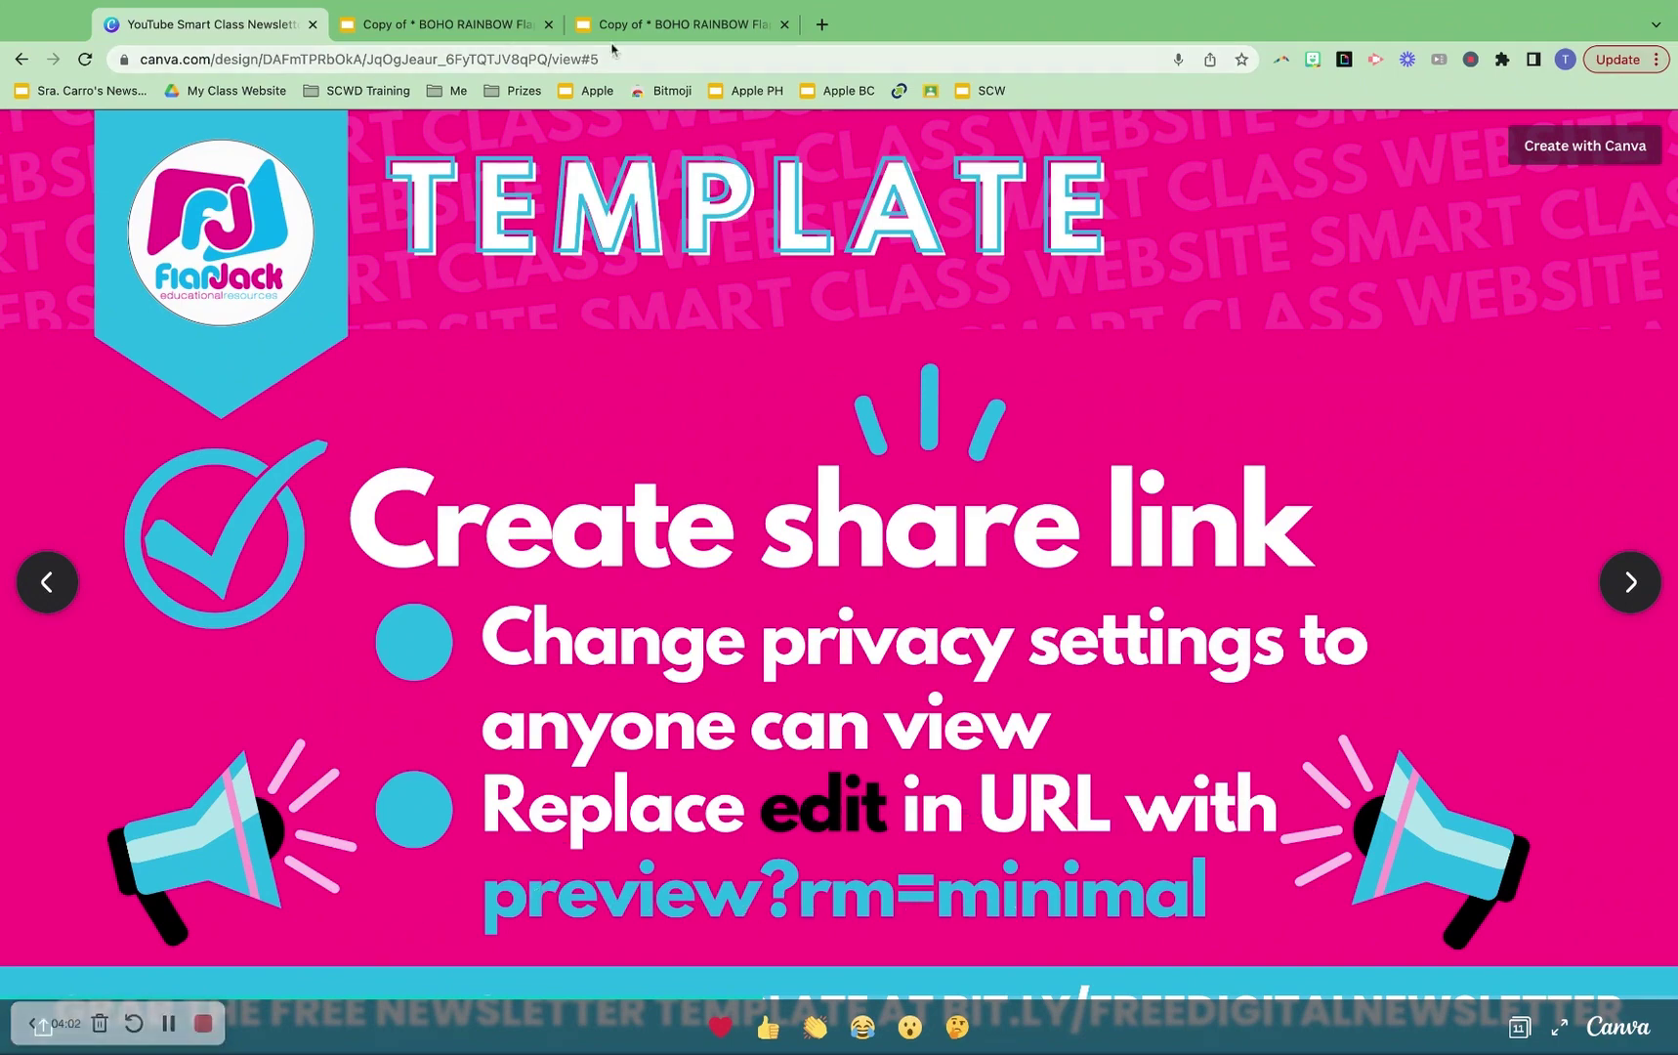
click(625, 25)
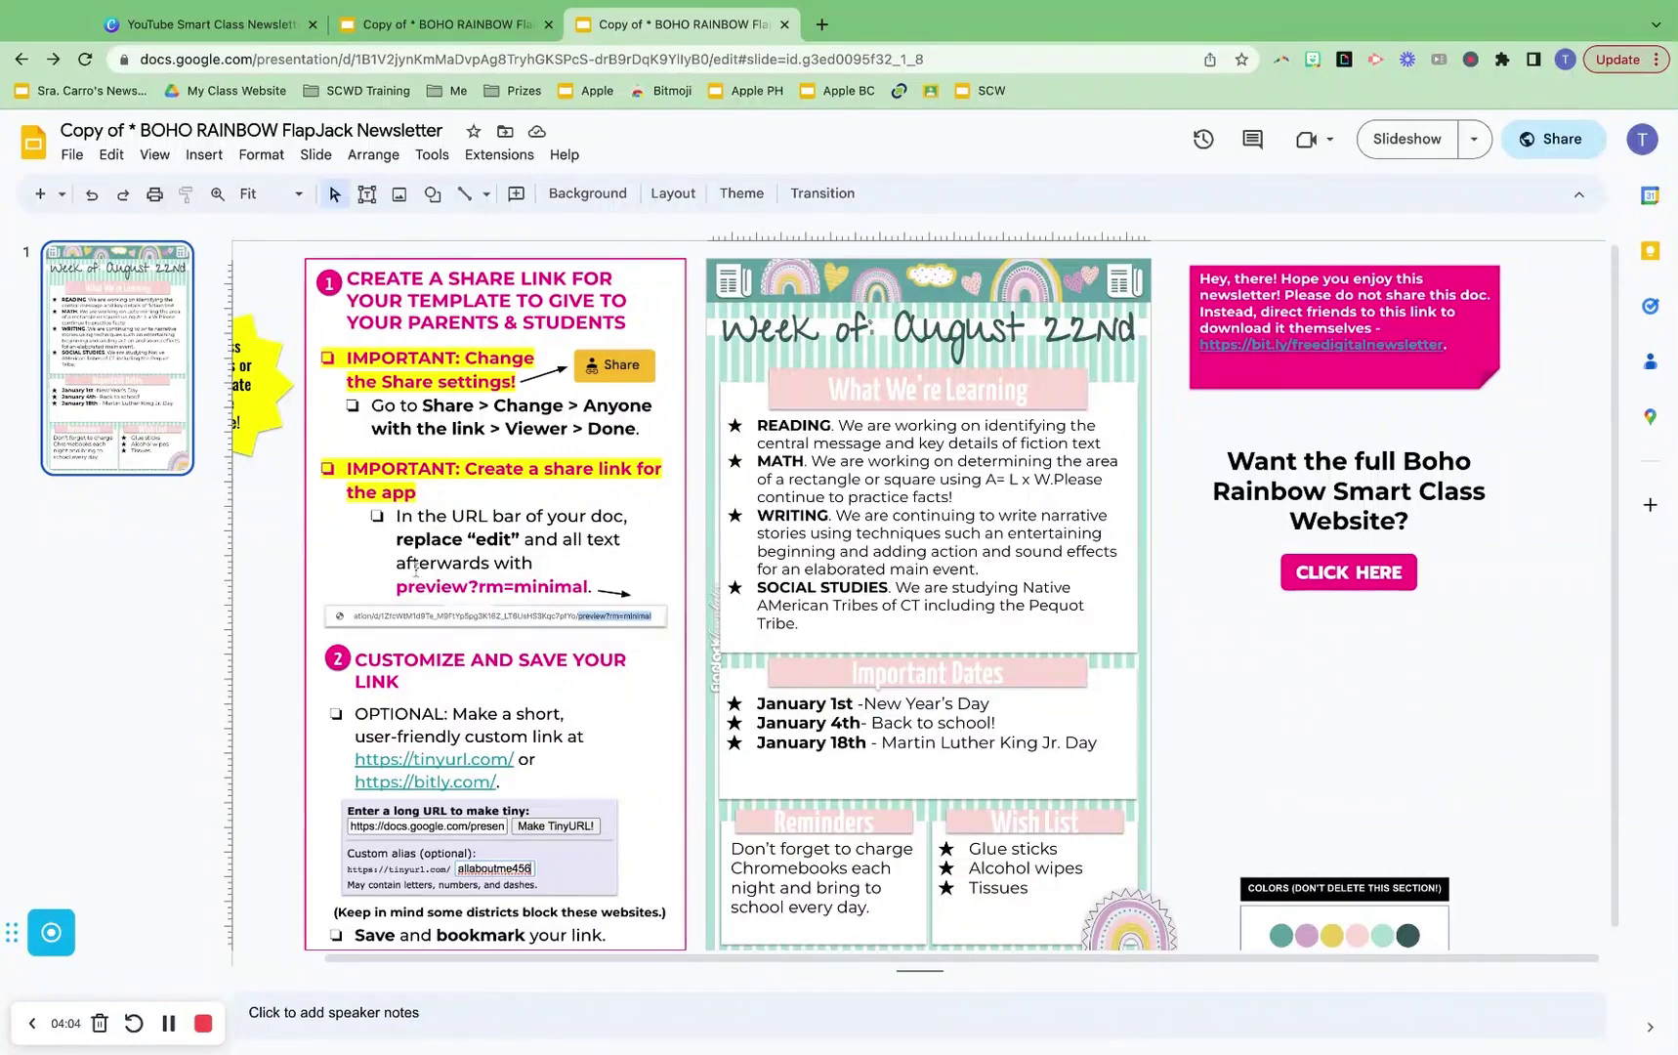
drag(398, 589, 588, 589)
key(super+c)
right_click(552, 588)
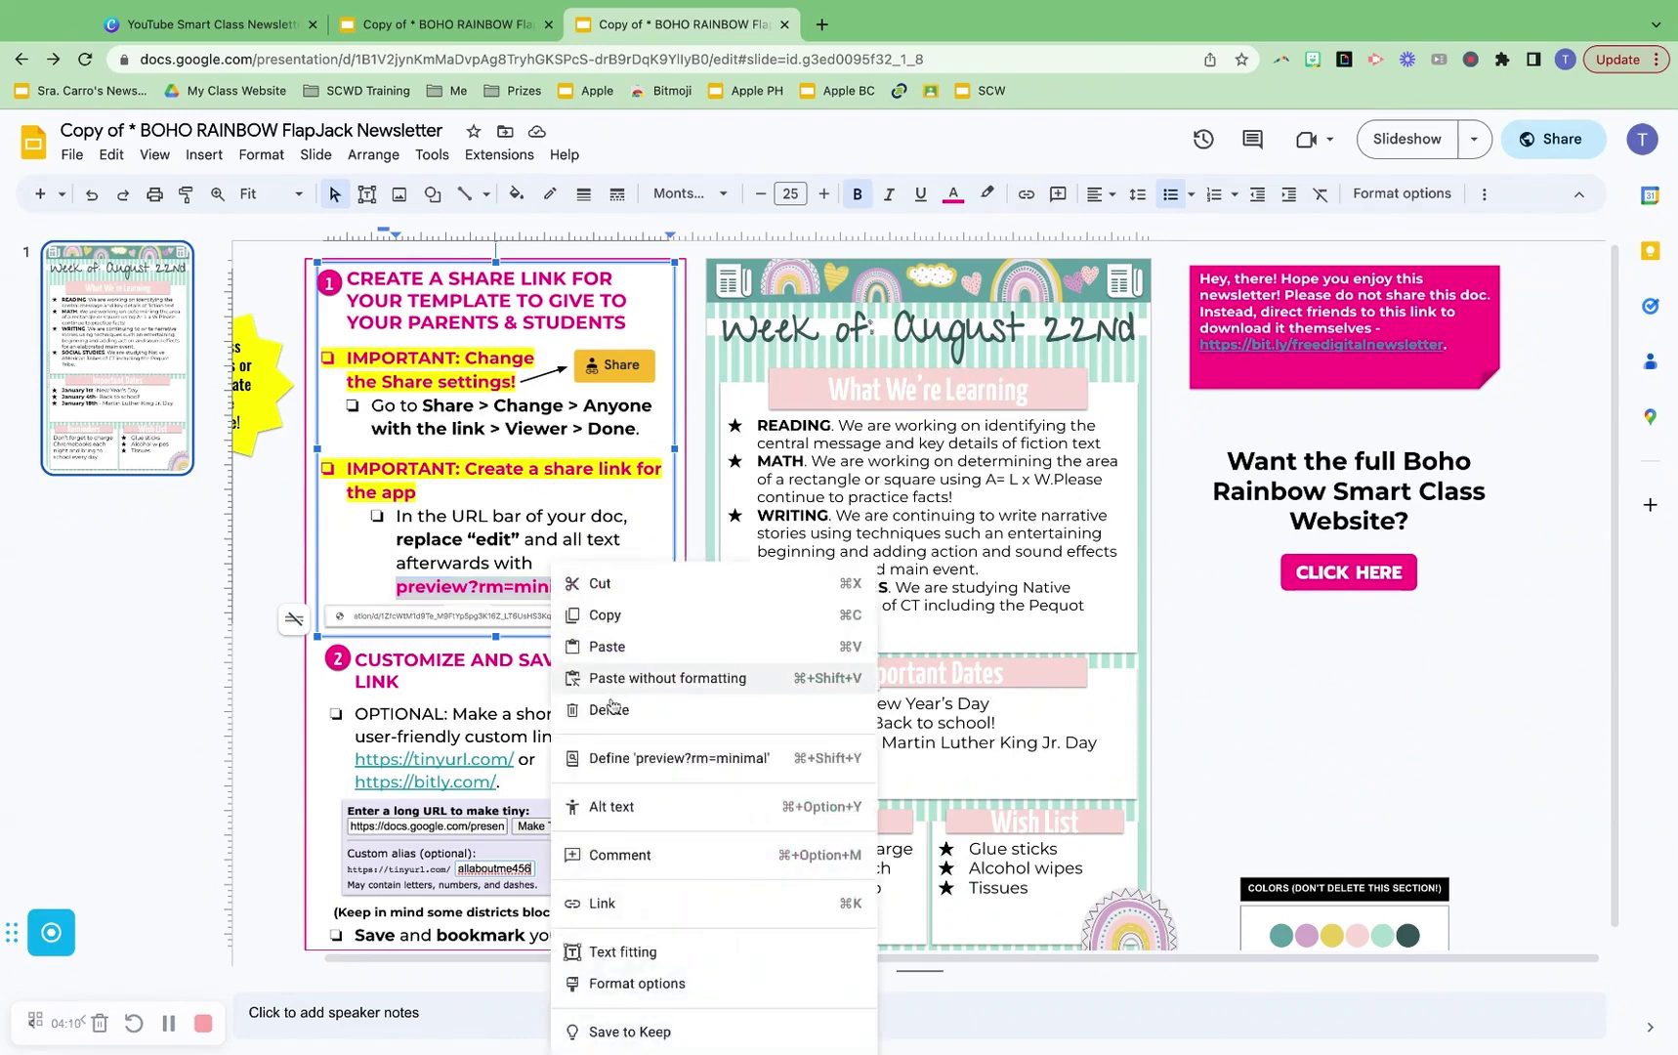
click(616, 618)
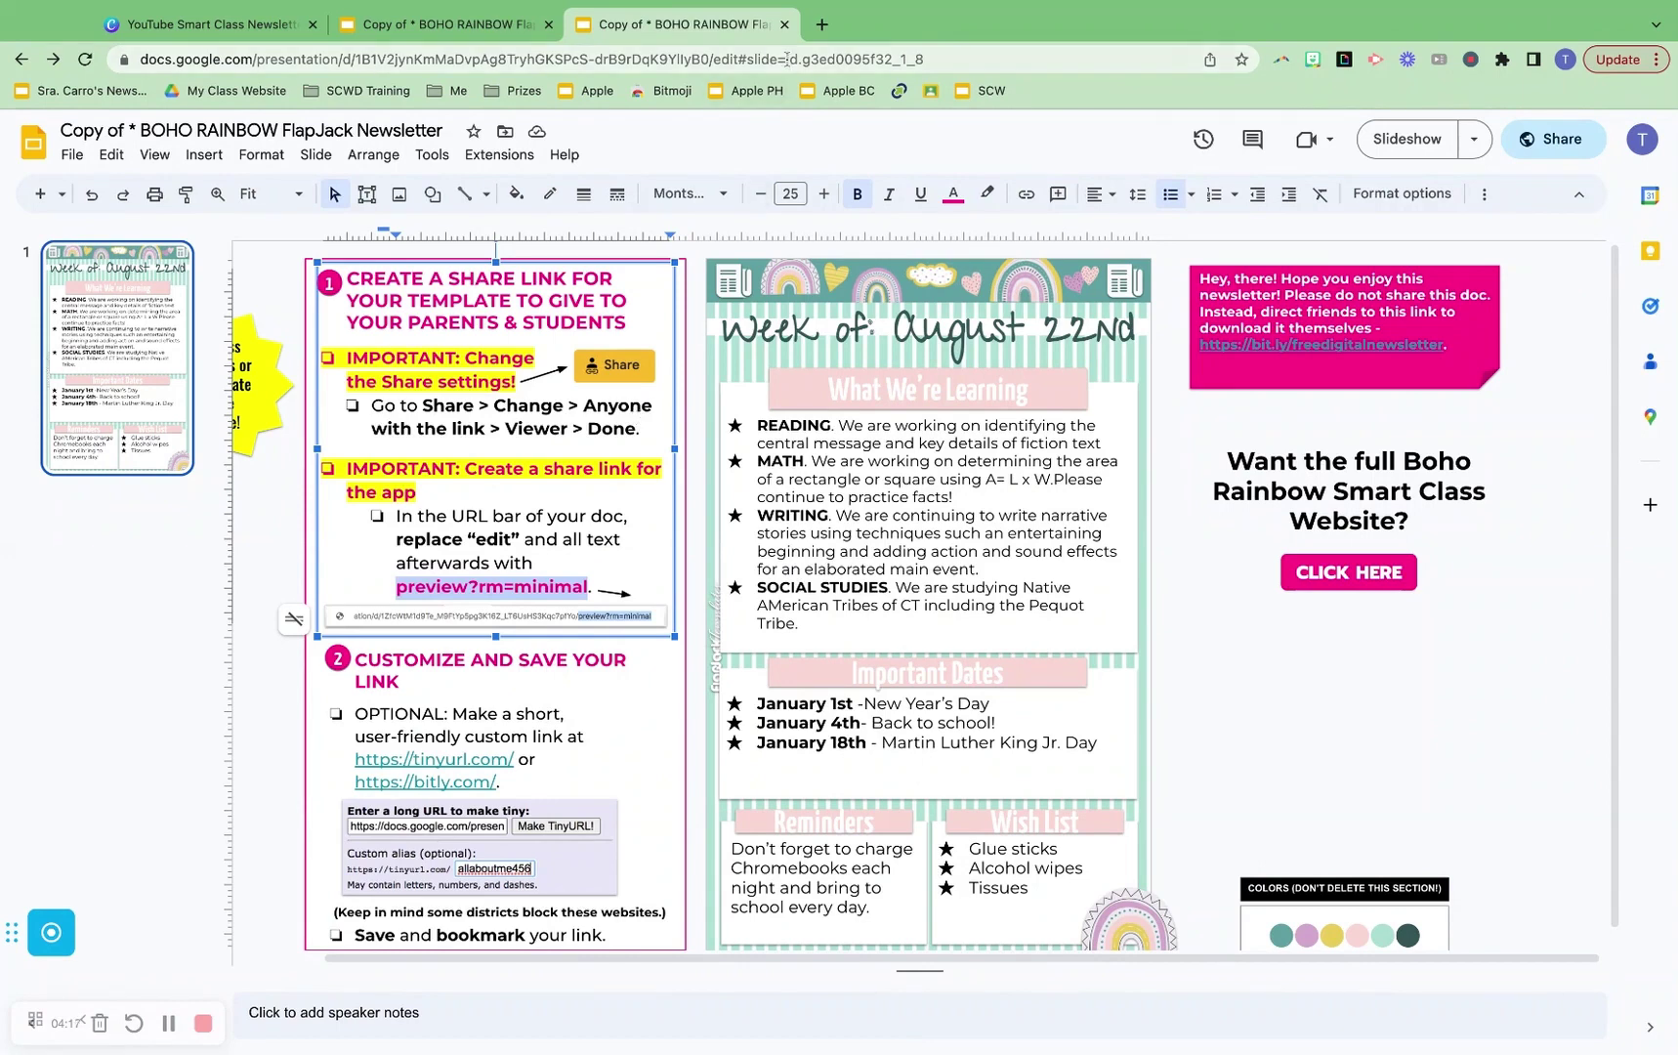
Select the 'edit#slide=…' ending of the newsletter's web address
click(733, 60)
click(733, 61)
drag(760, 61, 1013, 65)
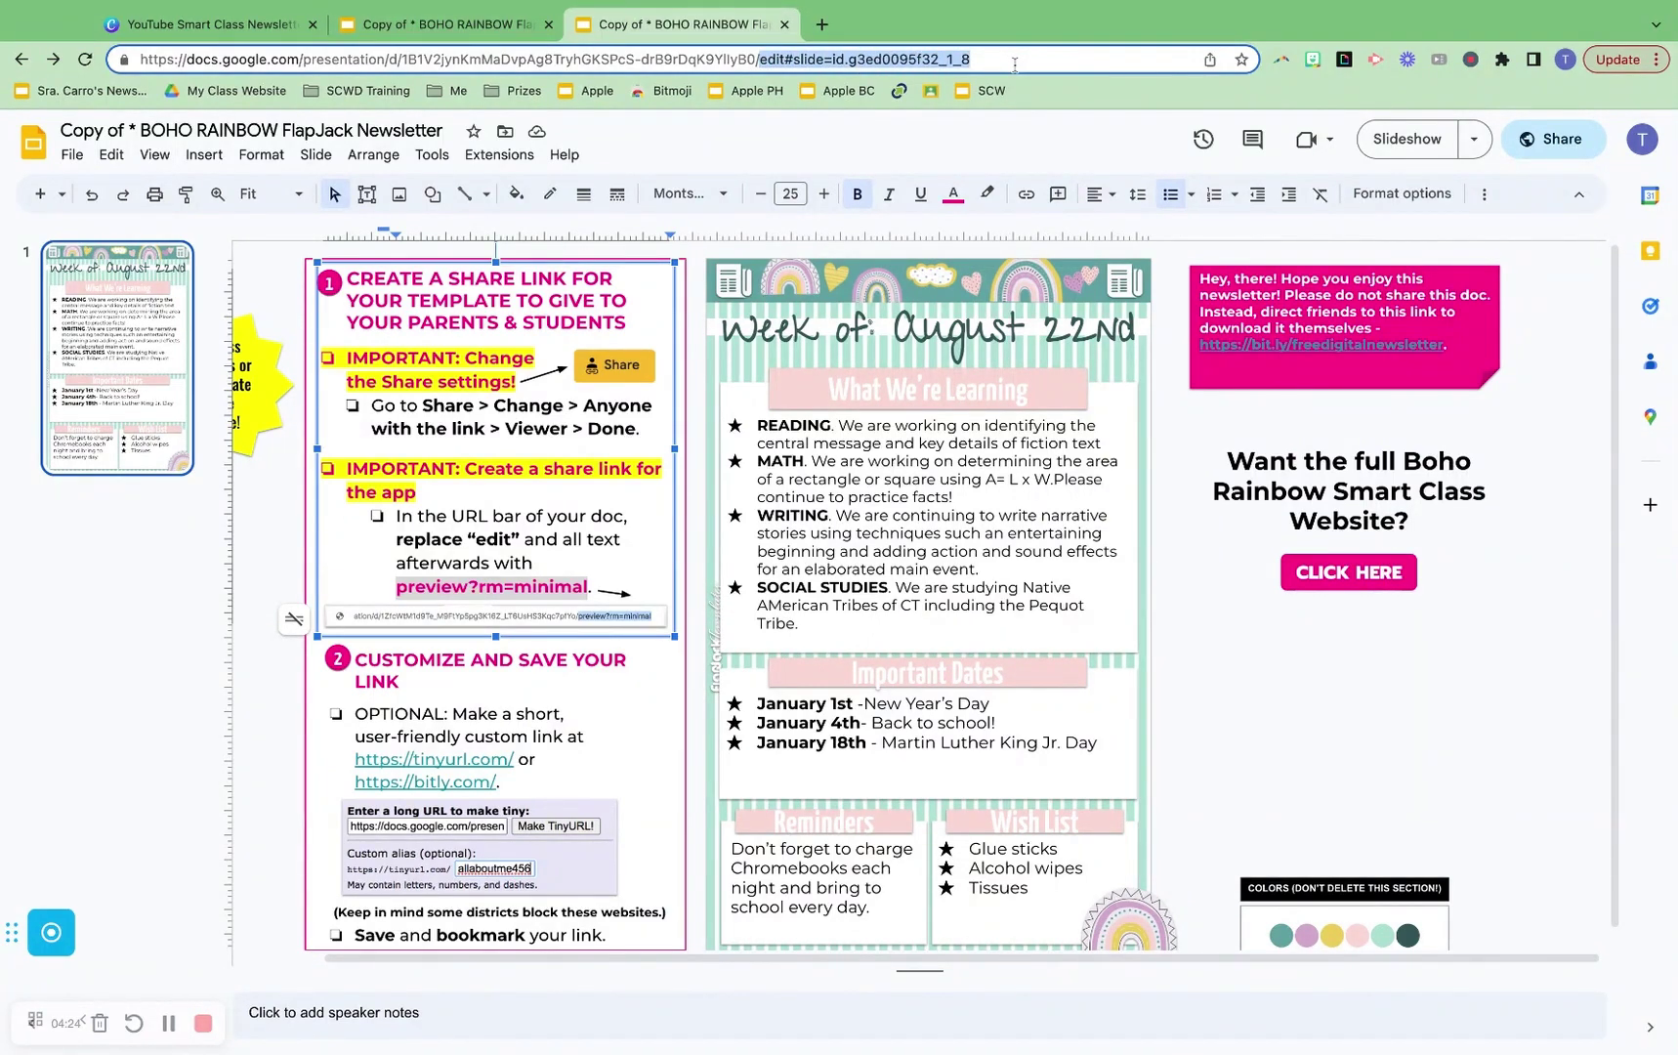
Replace the address's edit ending with 'preview?rm=minimal' and paste the full link into a new tab
key(BackSpace)
key(super+v)
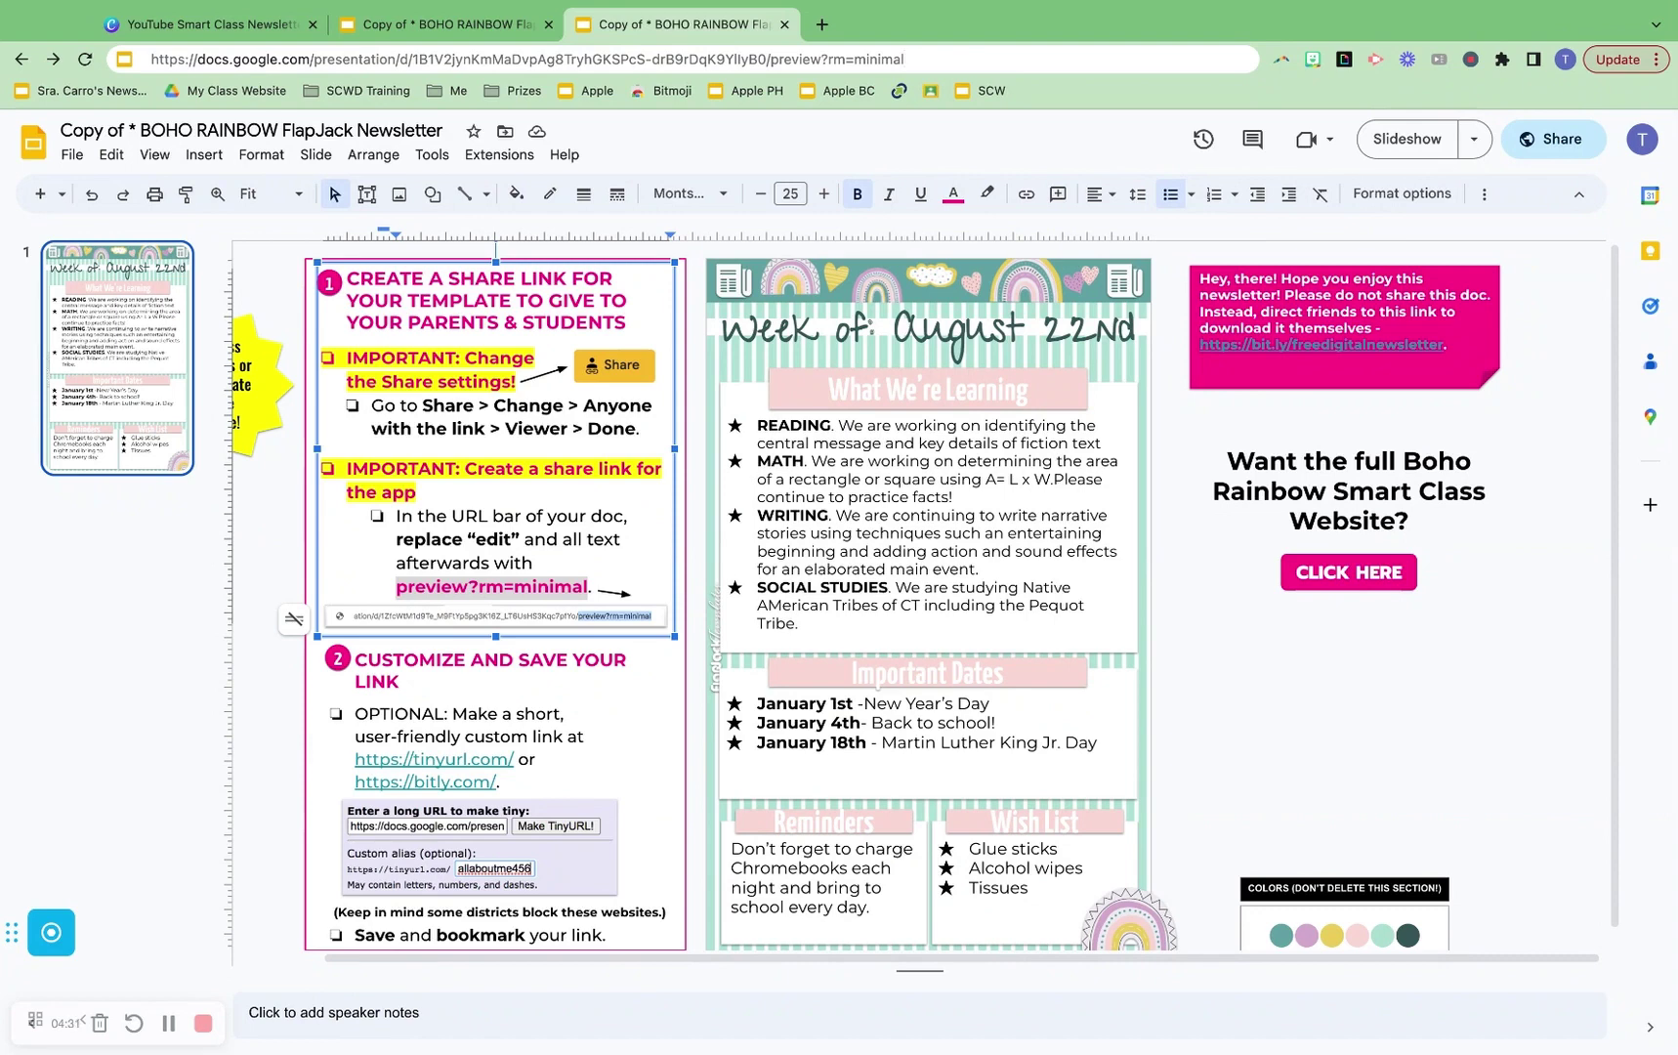
triple_click(777, 58)
key(super+c)
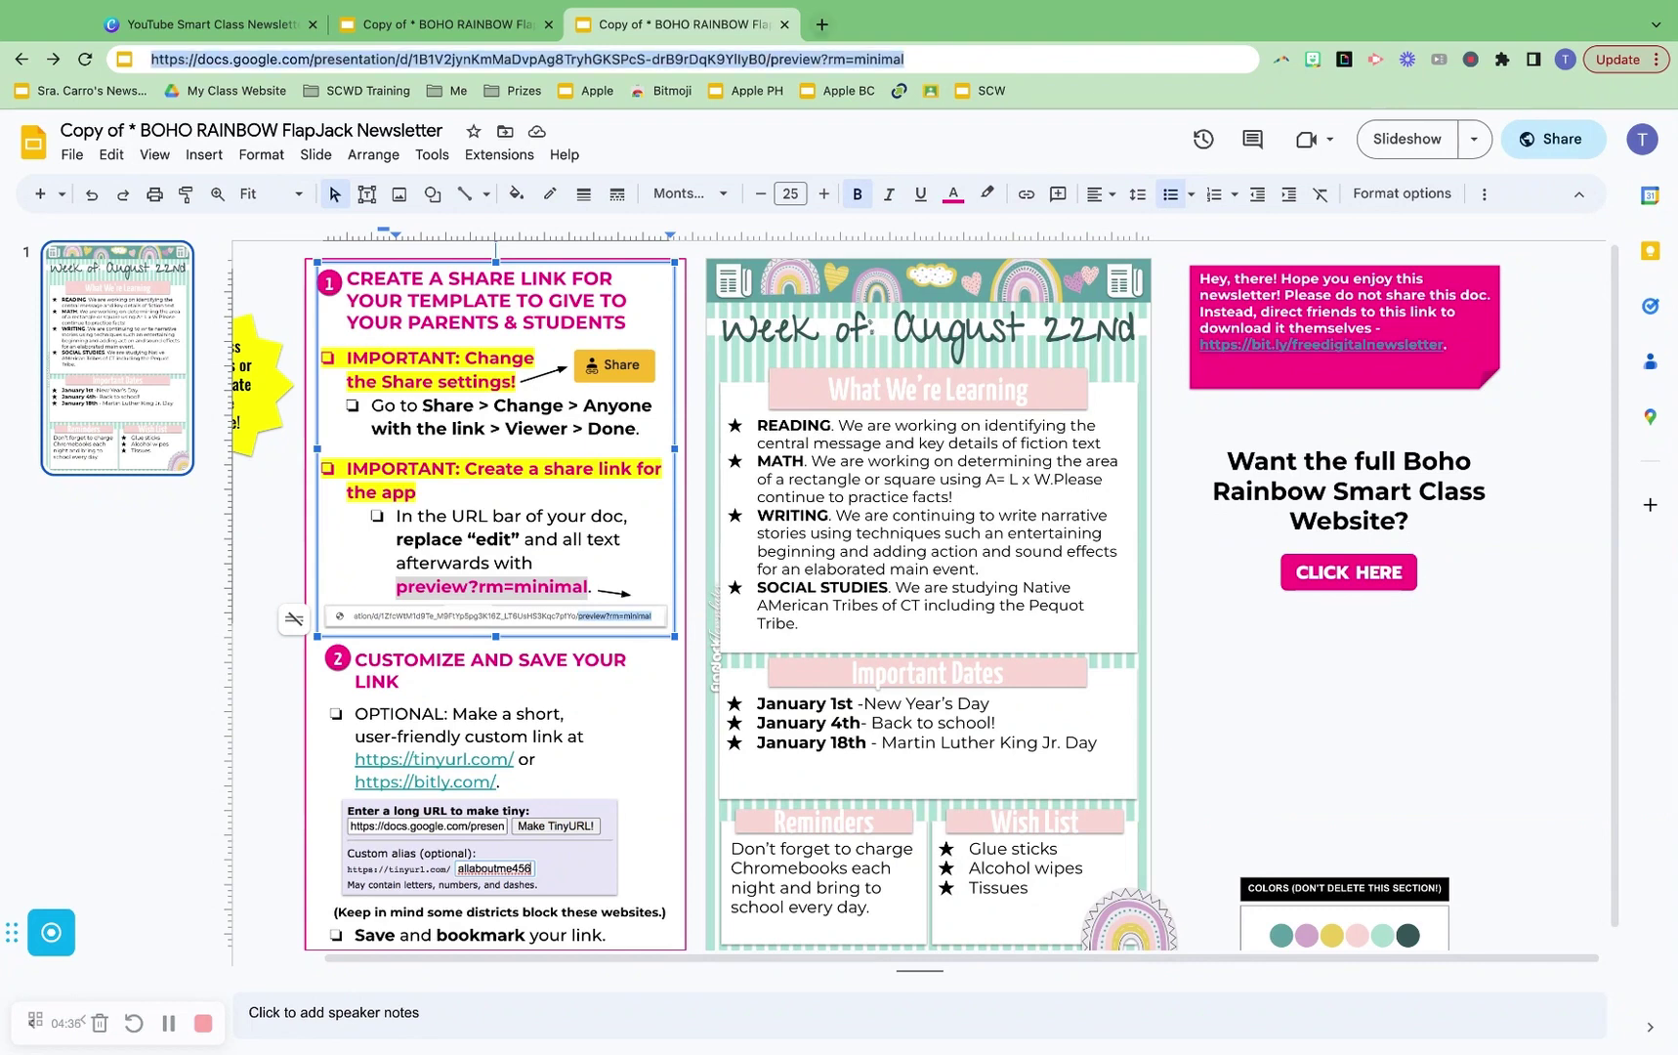
key(super+t)
key(super+v)
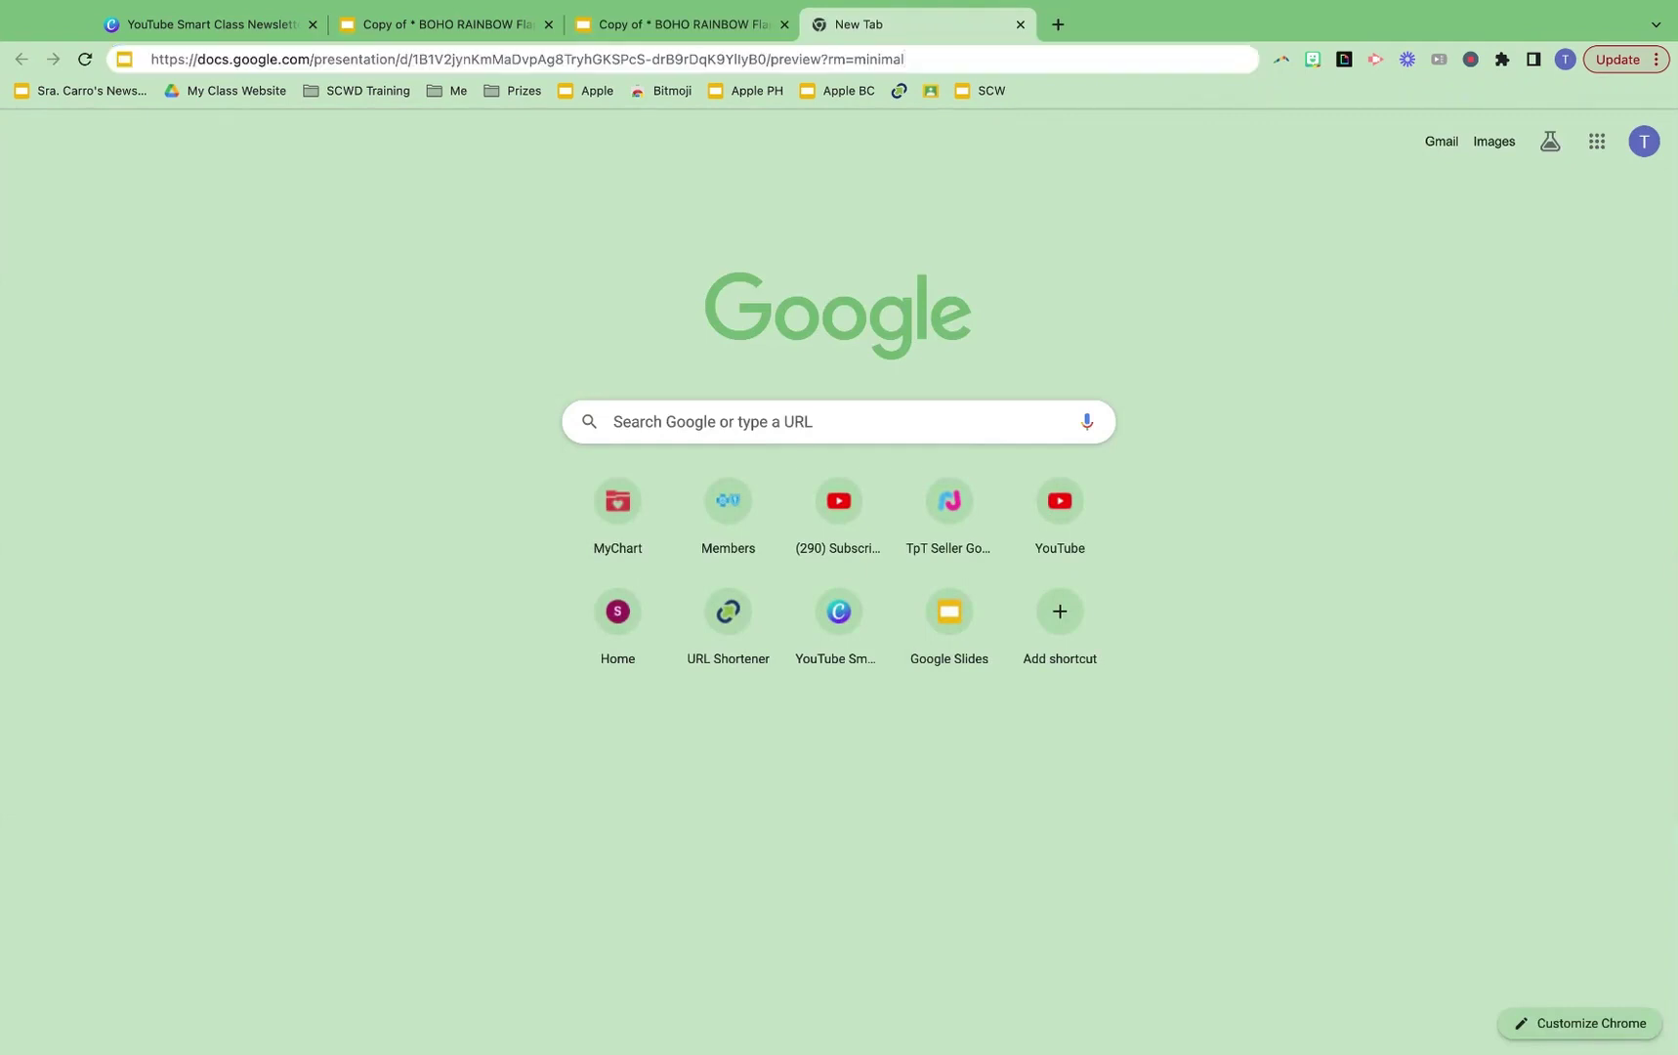
Load the minimal preview, then enlarge the bottom-right rainbow image in the editor
key(Return)
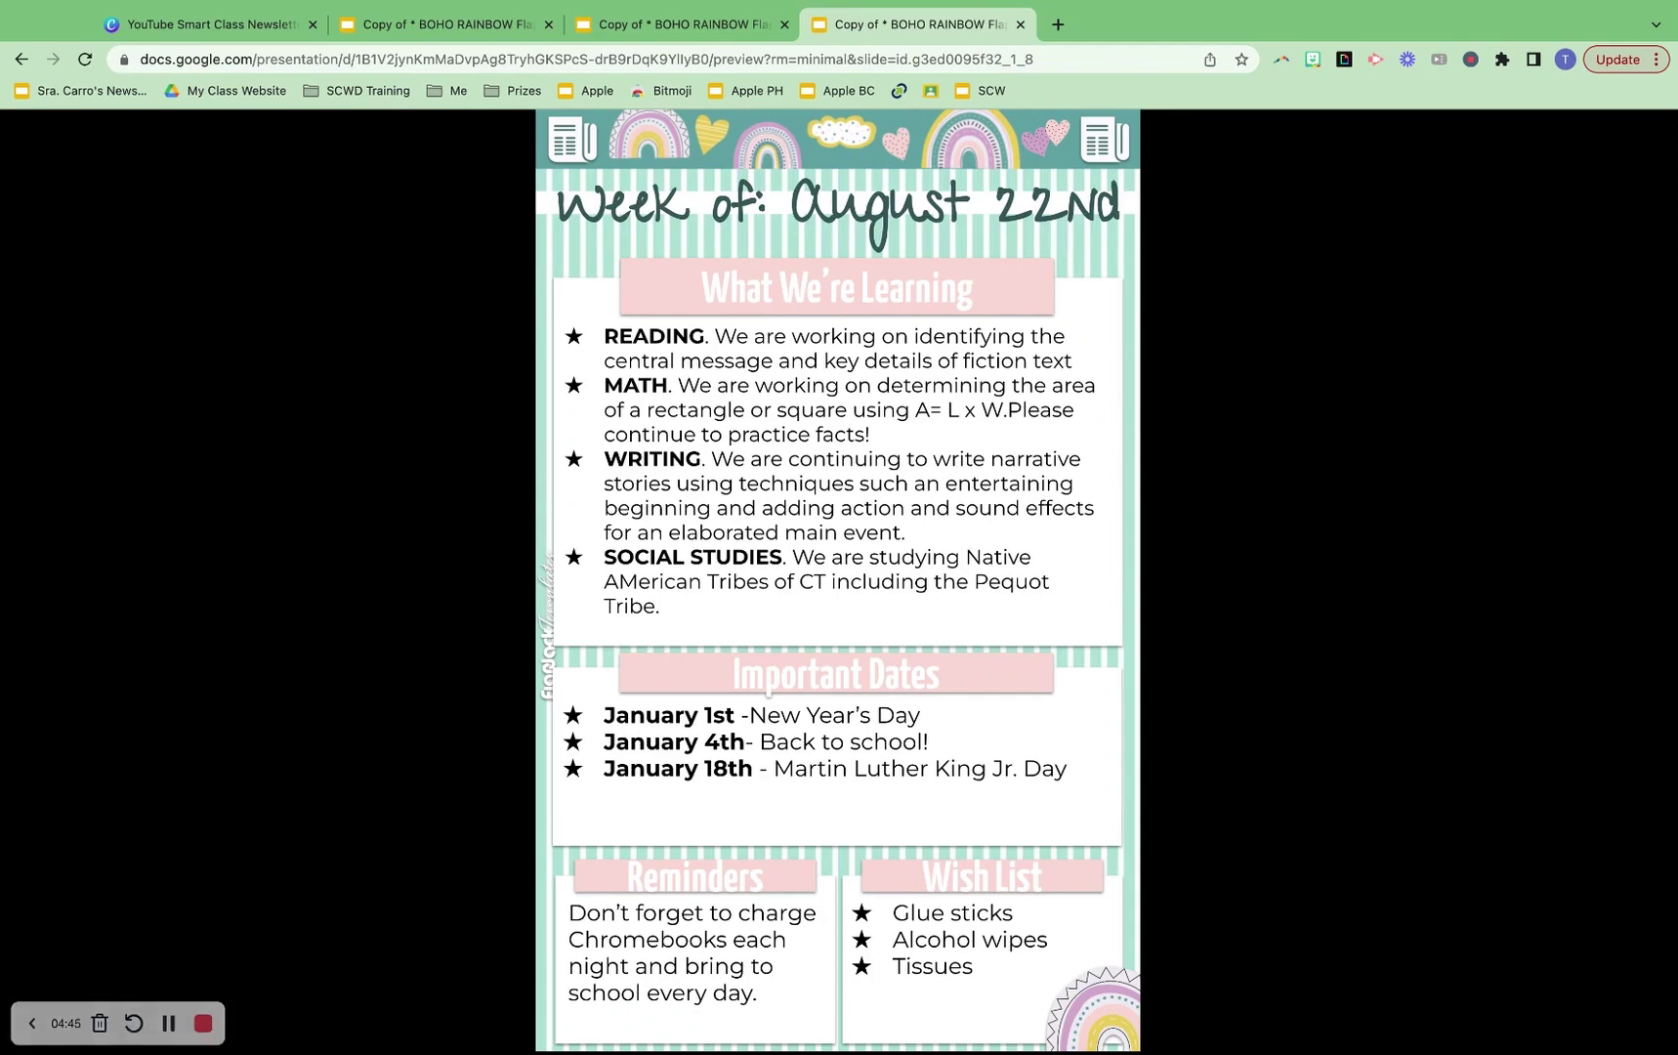
click(727, 35)
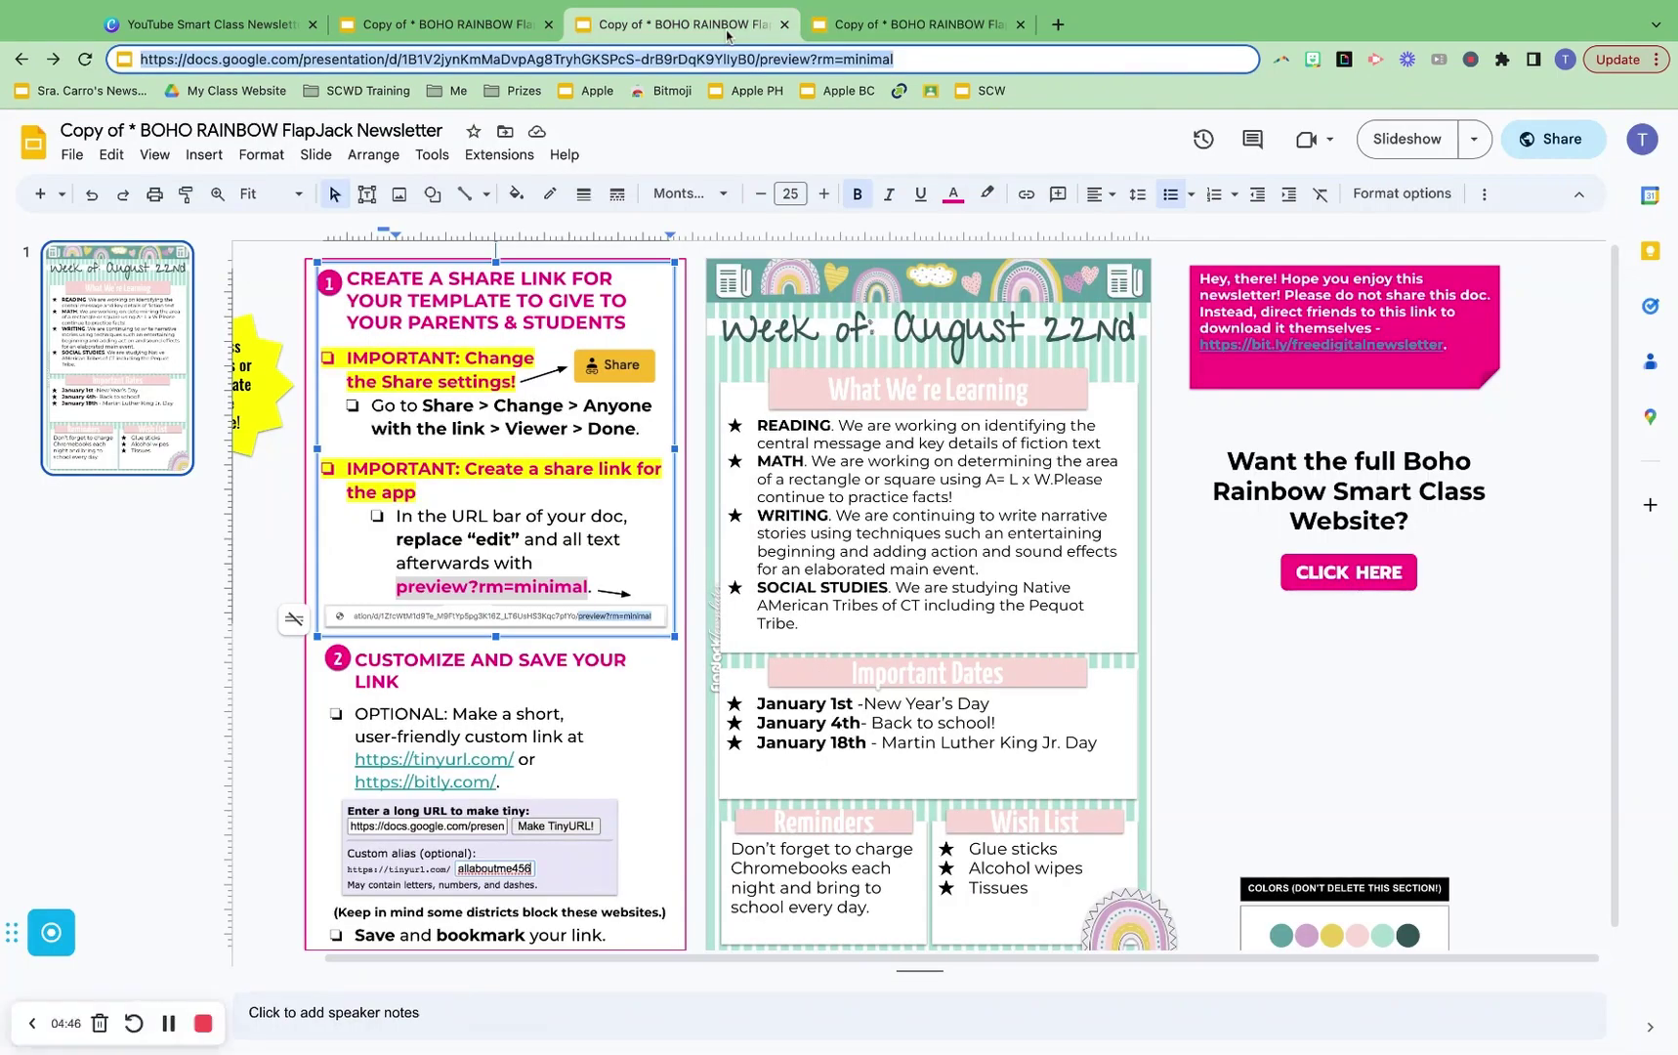
click(1136, 910)
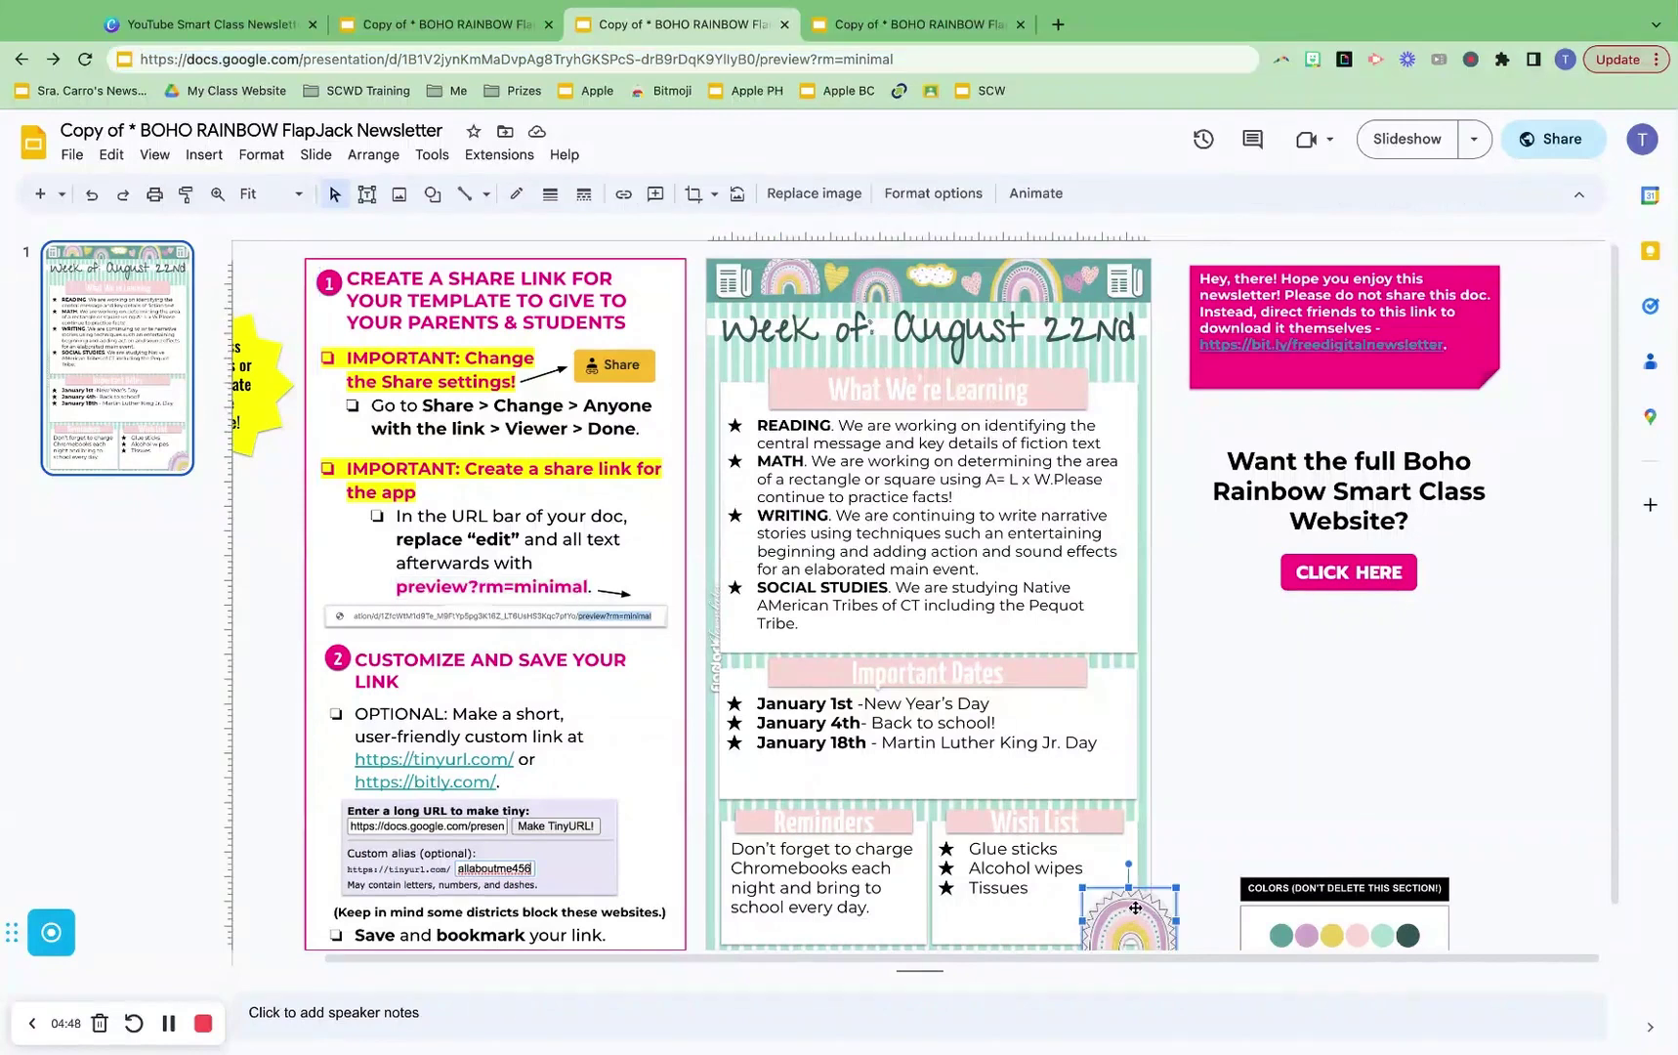
drag(1082, 888, 974, 811)
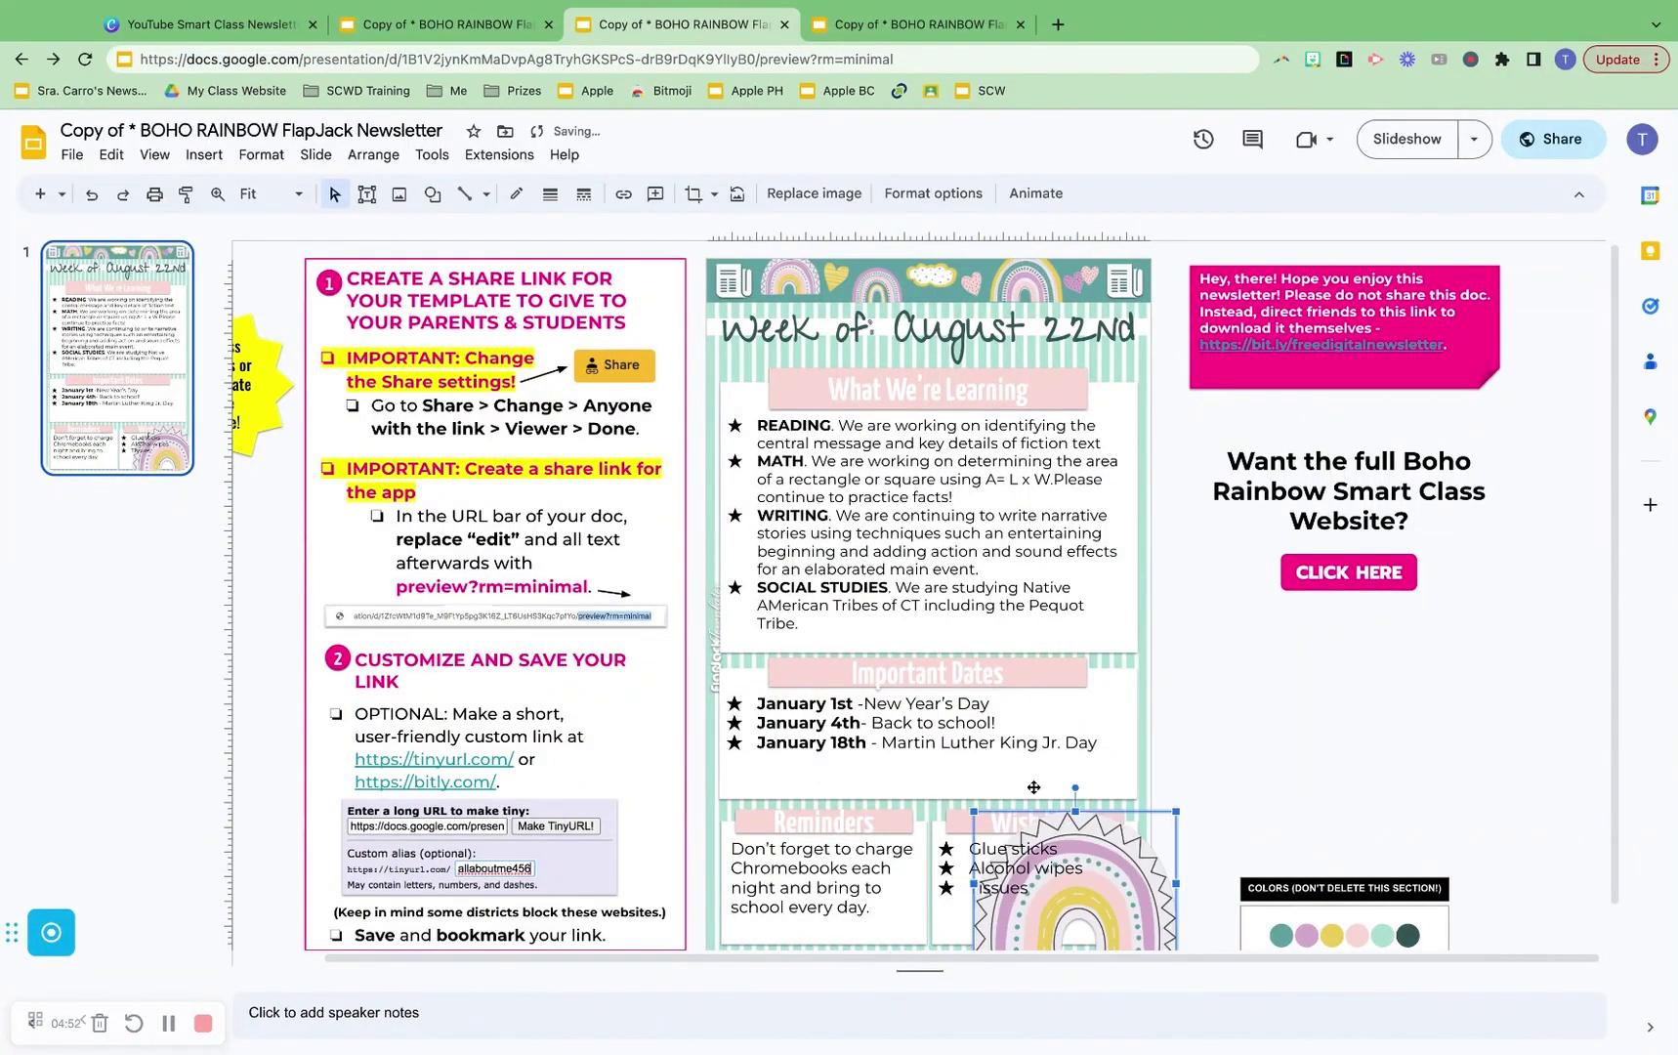
Reload the preview tab so it shows the bigger rainbow
click(916, 24)
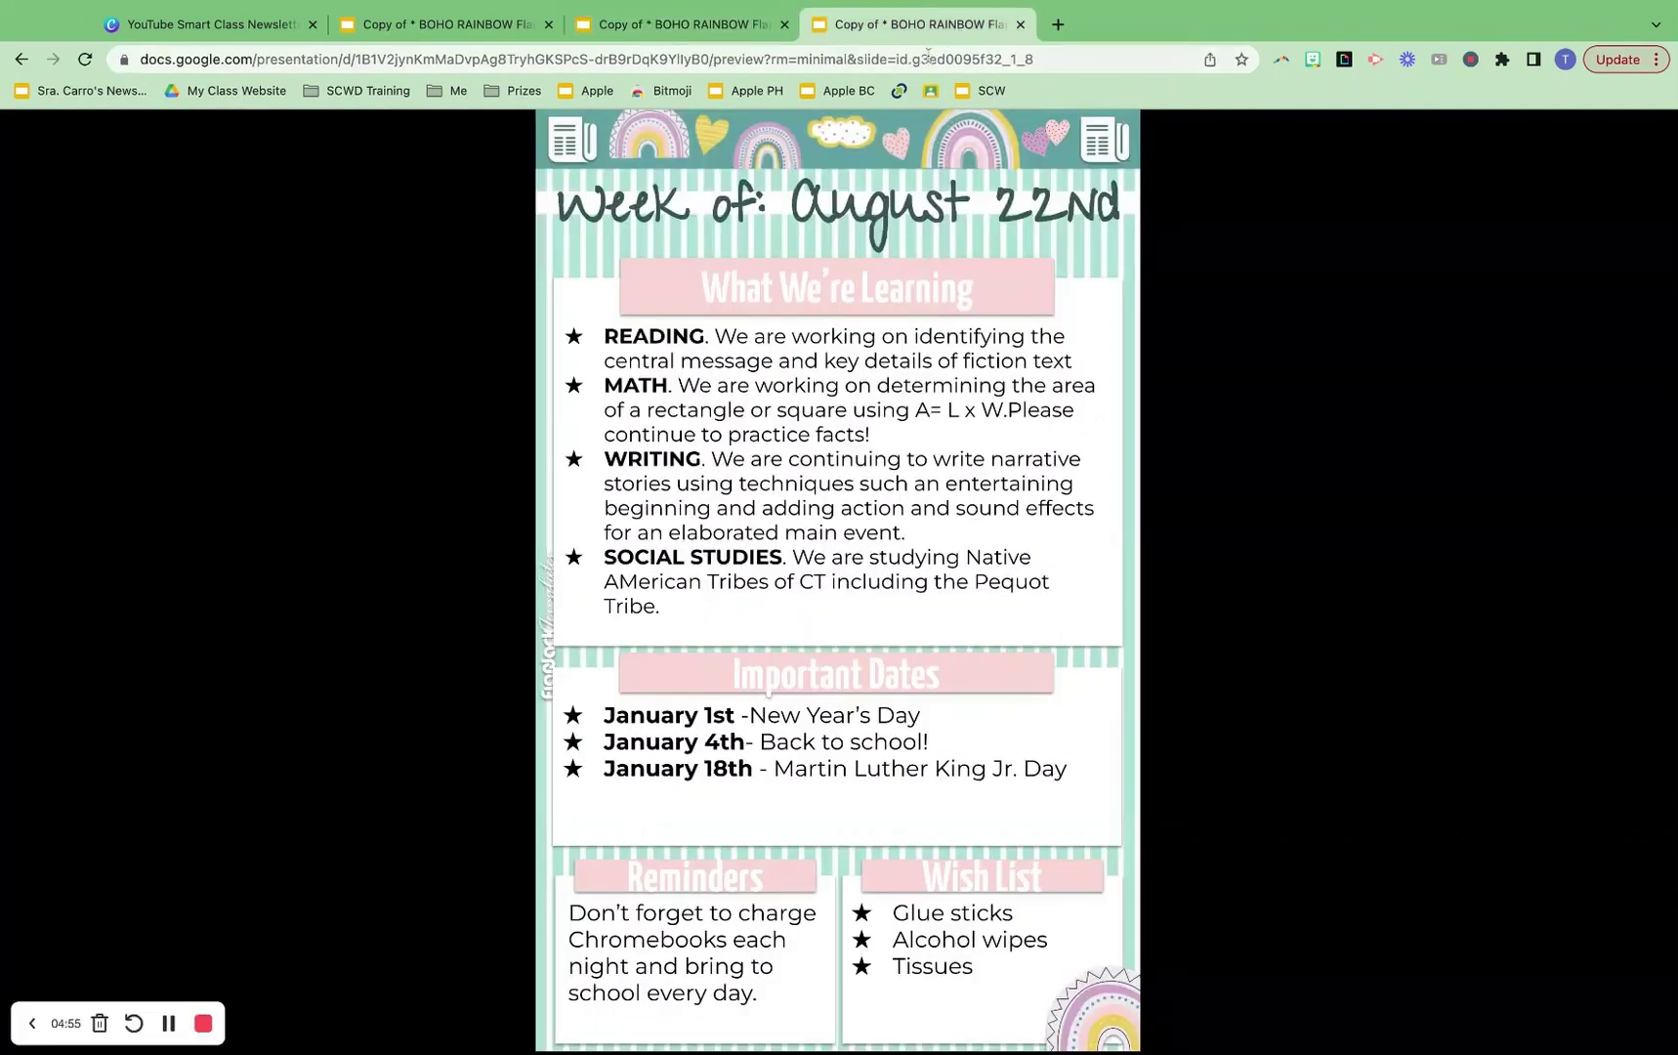
click(917, 60)
key(Return)
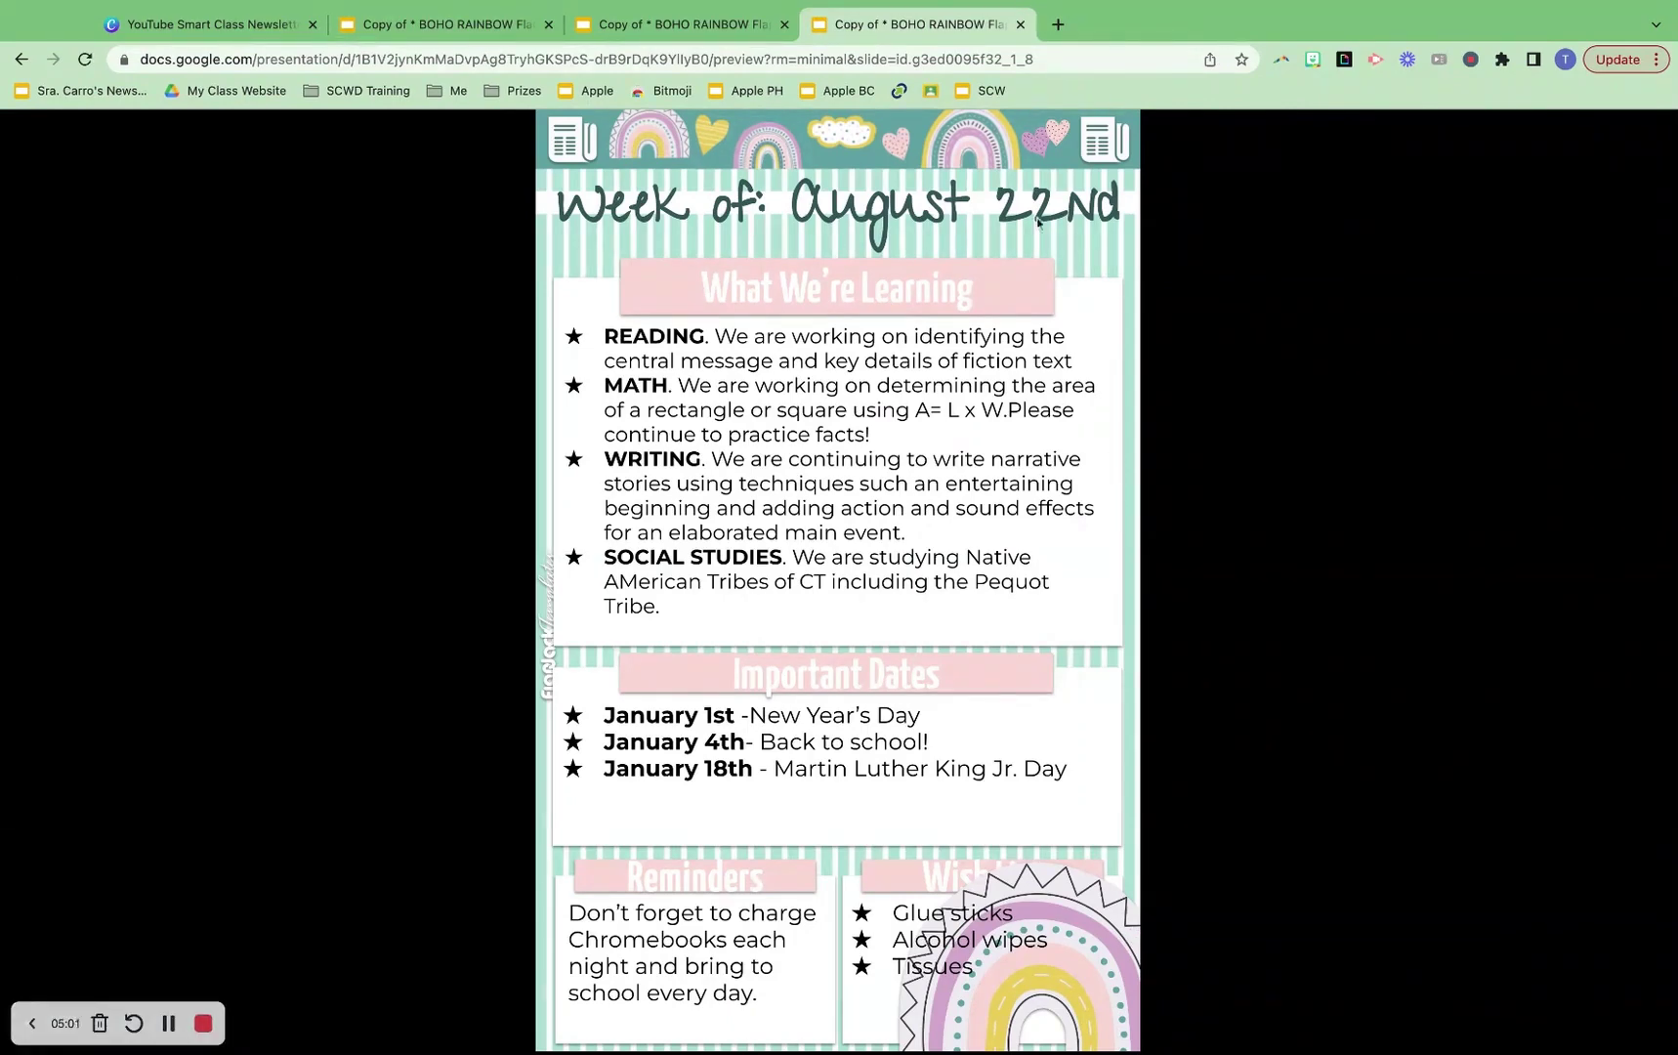
Shrink the bottom-right rainbow image back down in the newsletter editor
click(706, 29)
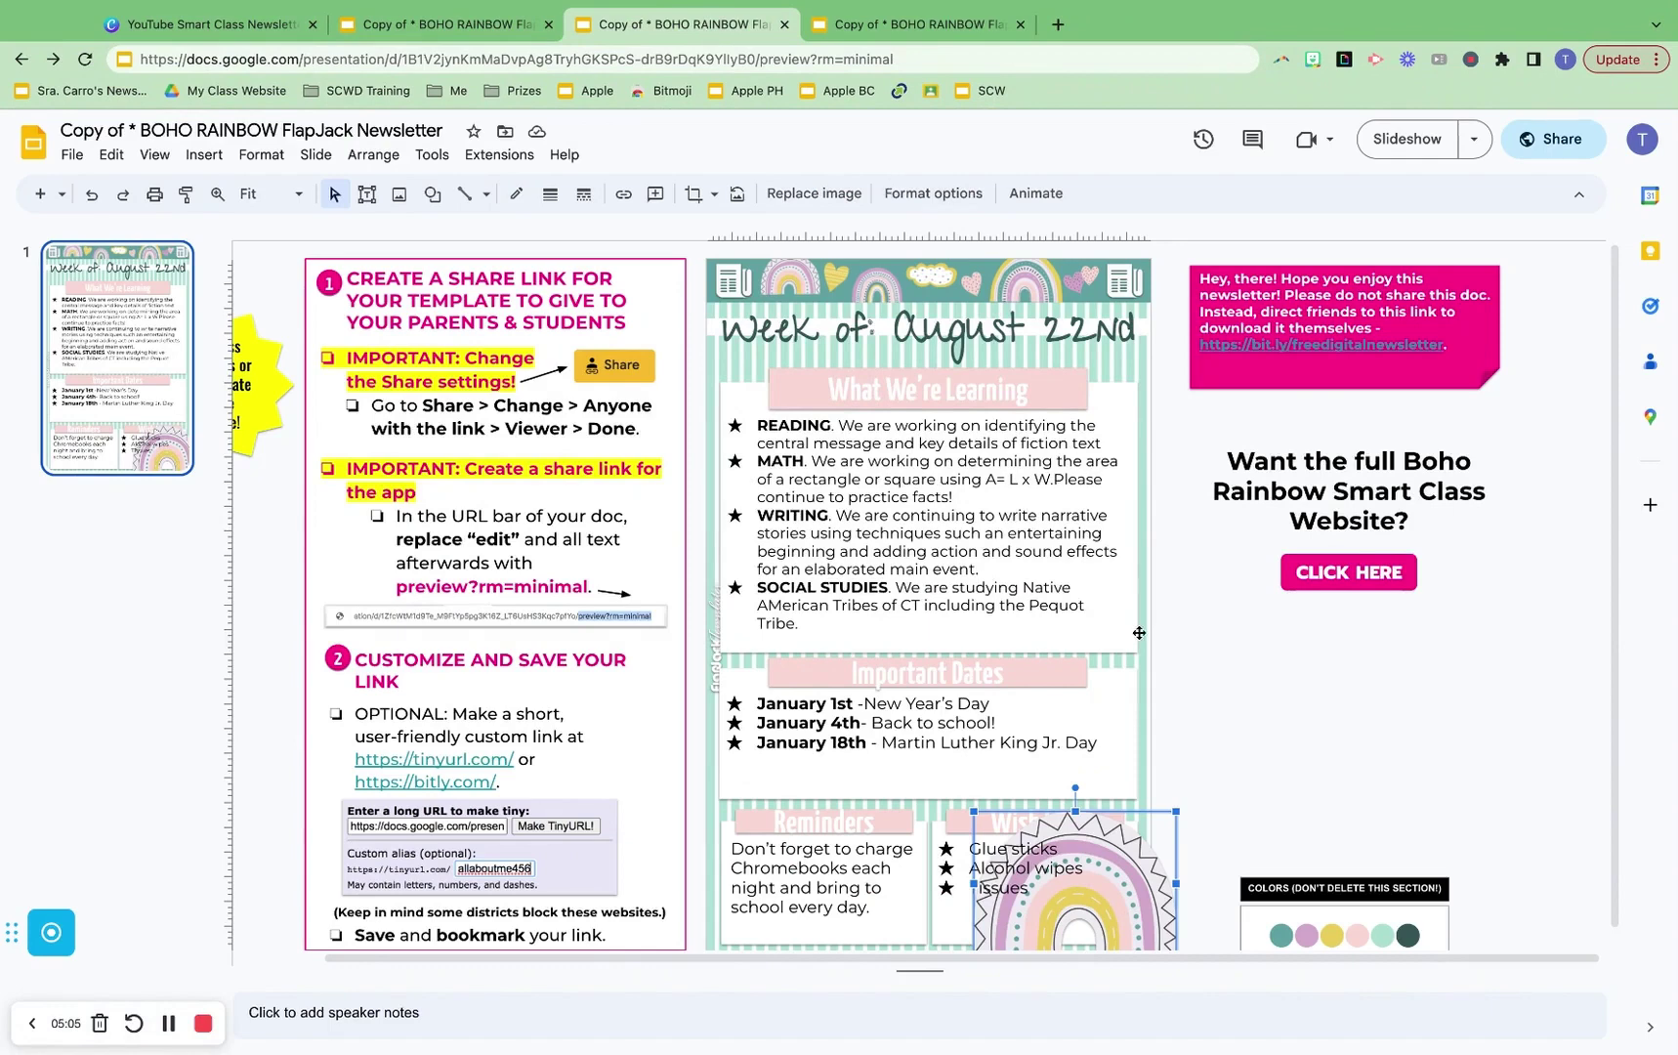
drag(971, 810, 1081, 887)
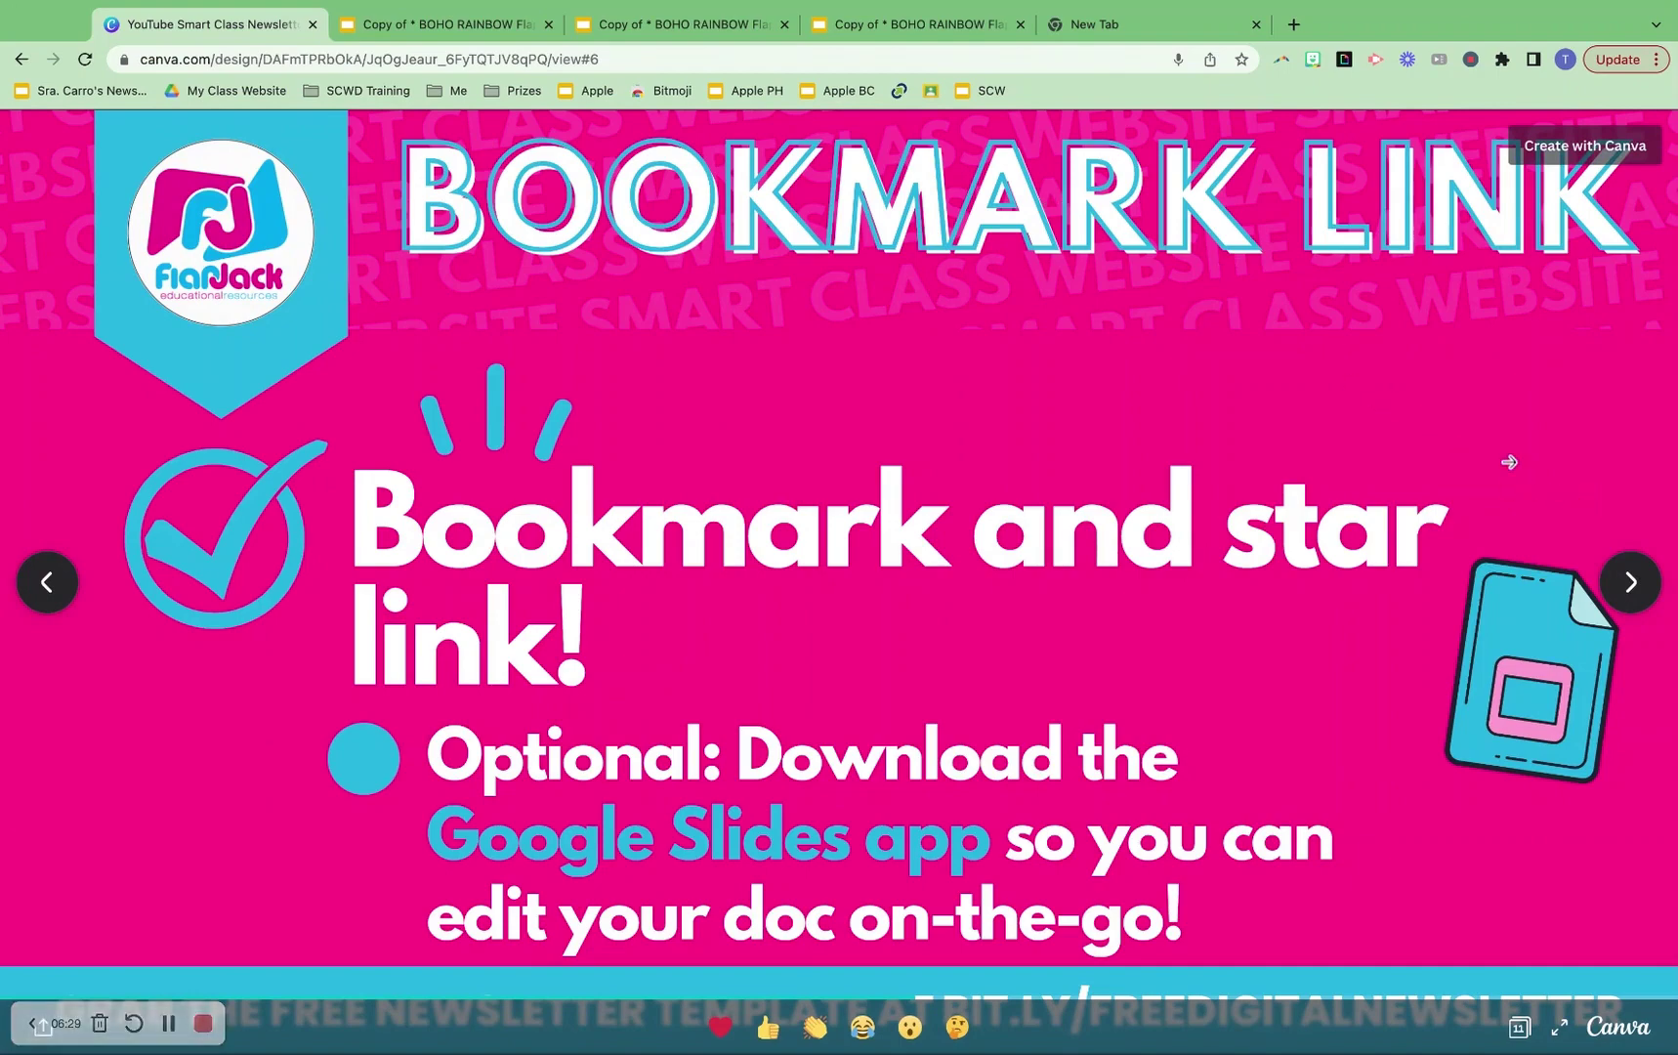
Return from Canva to the newsletter's Google Slides tab
click(483, 29)
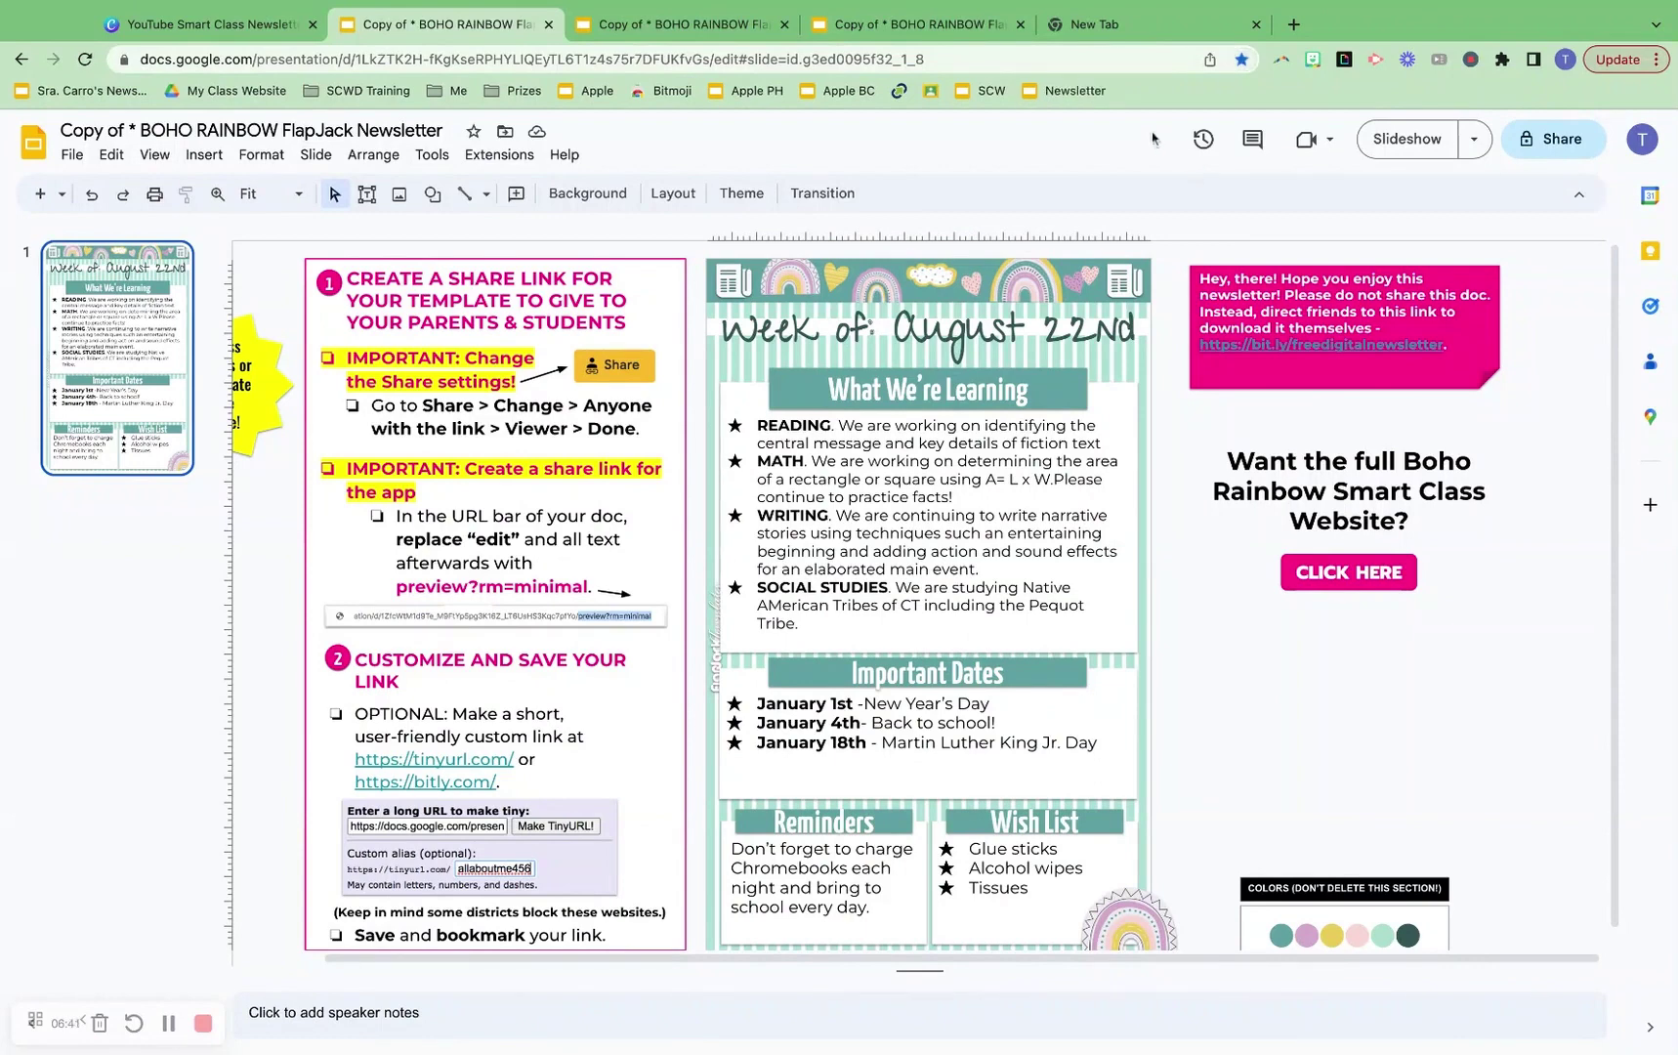
Load the newsletter from the Newsletter bookmark in the new tab and select the WRITING paragraph
click(1168, 27)
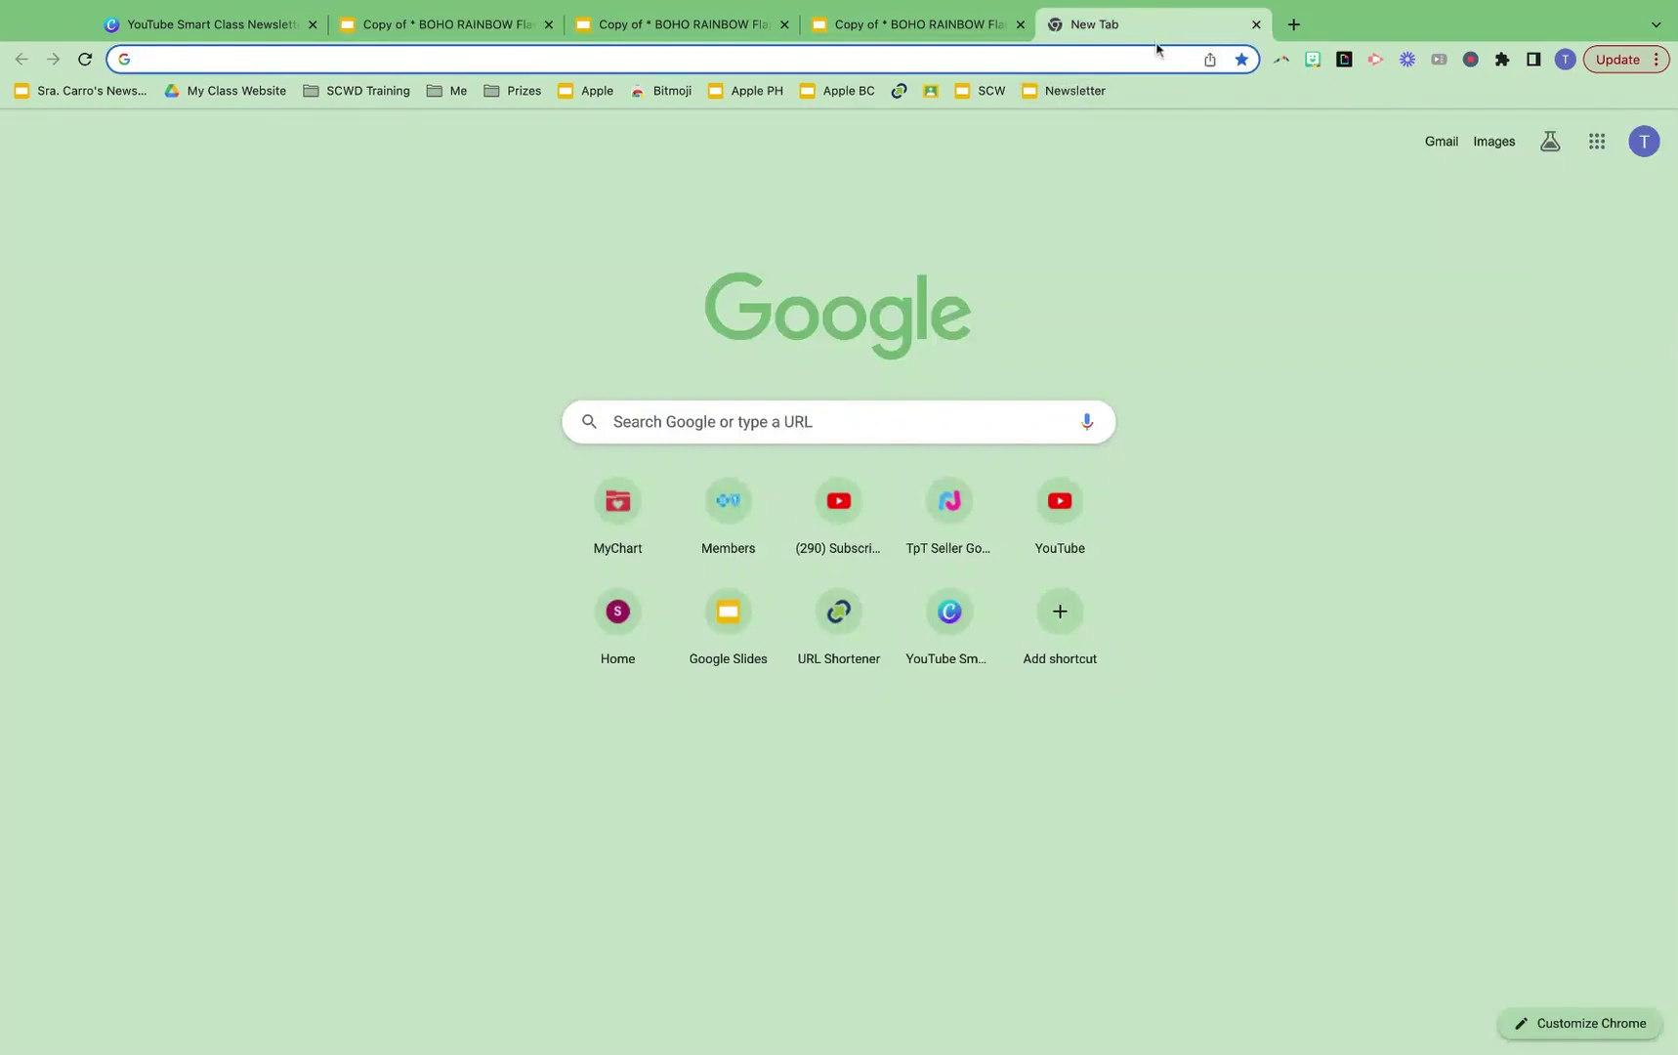
click(1071, 94)
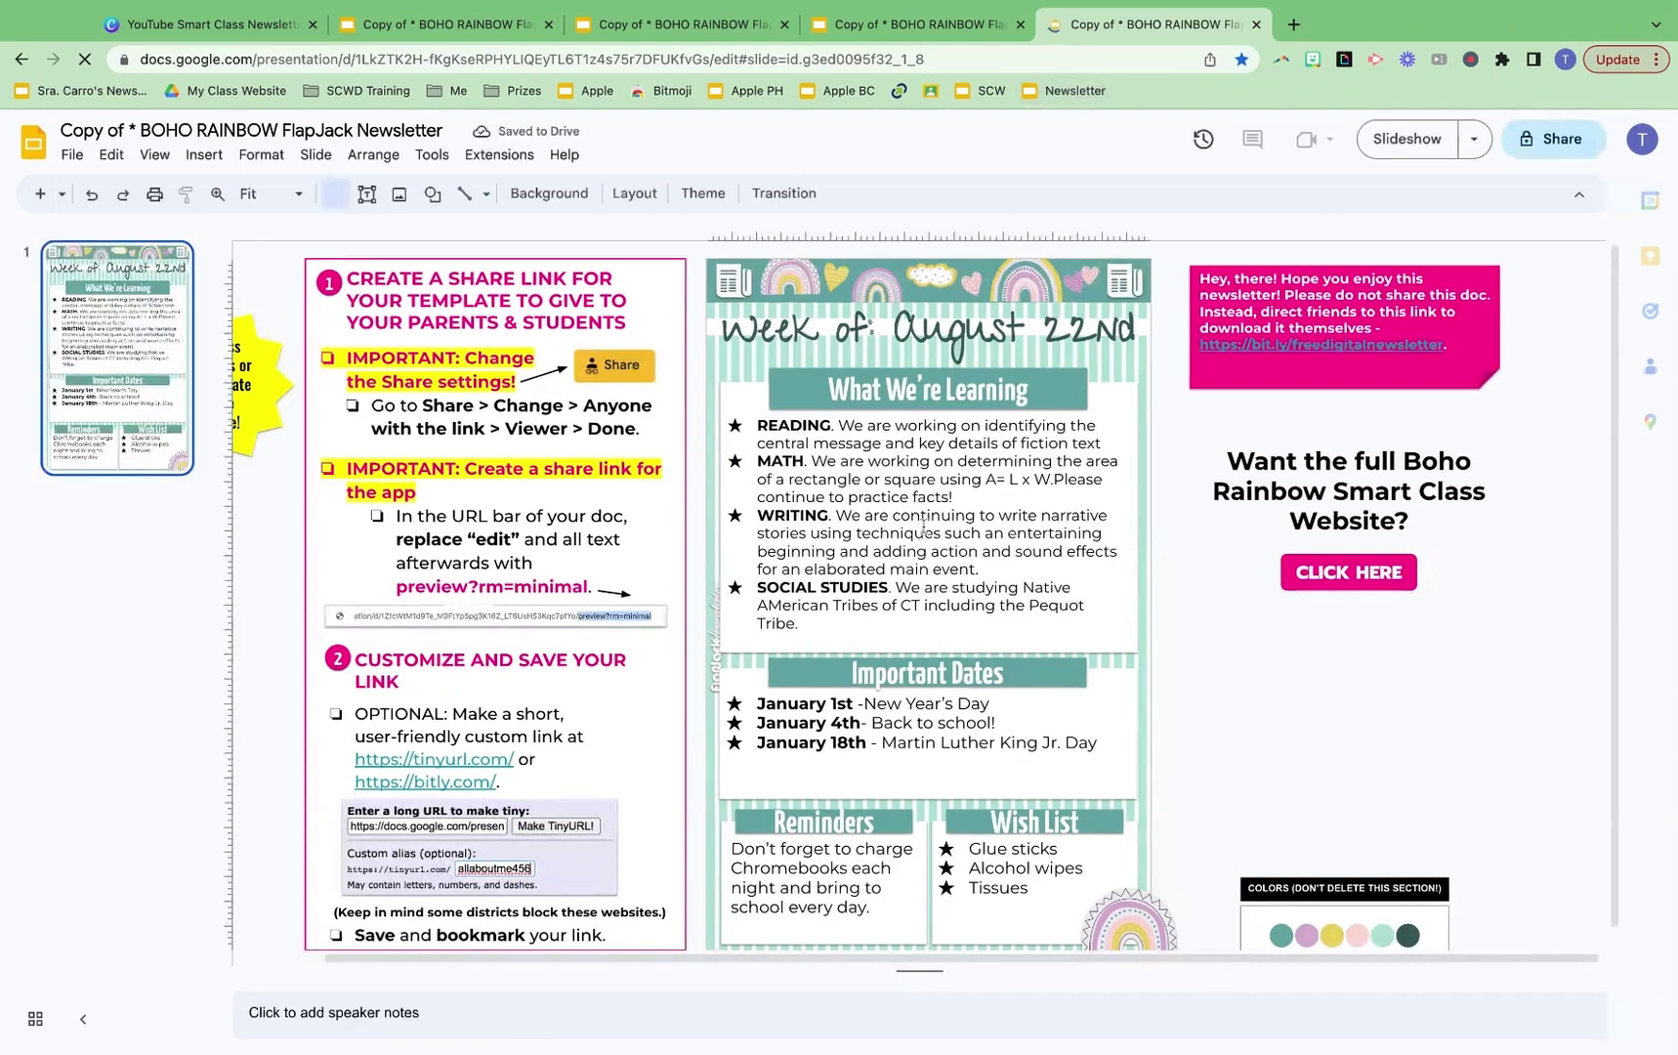
click(918, 523)
triple_click(910, 518)
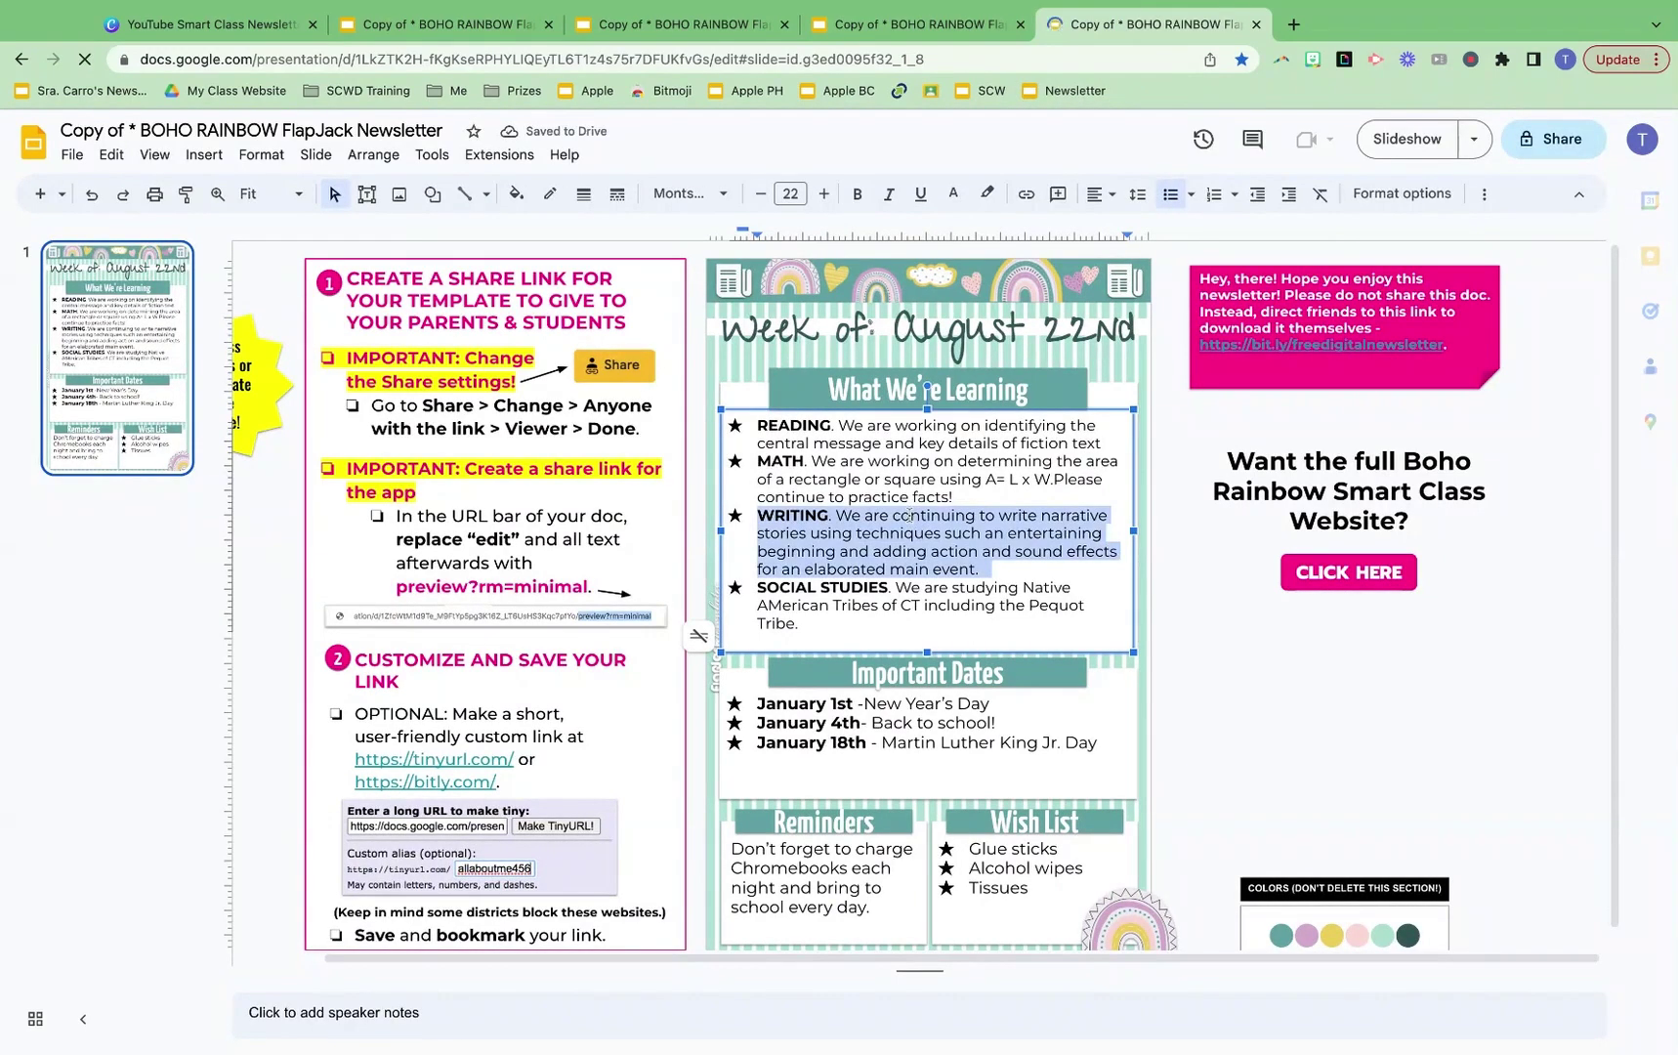
triple_click(910, 516)
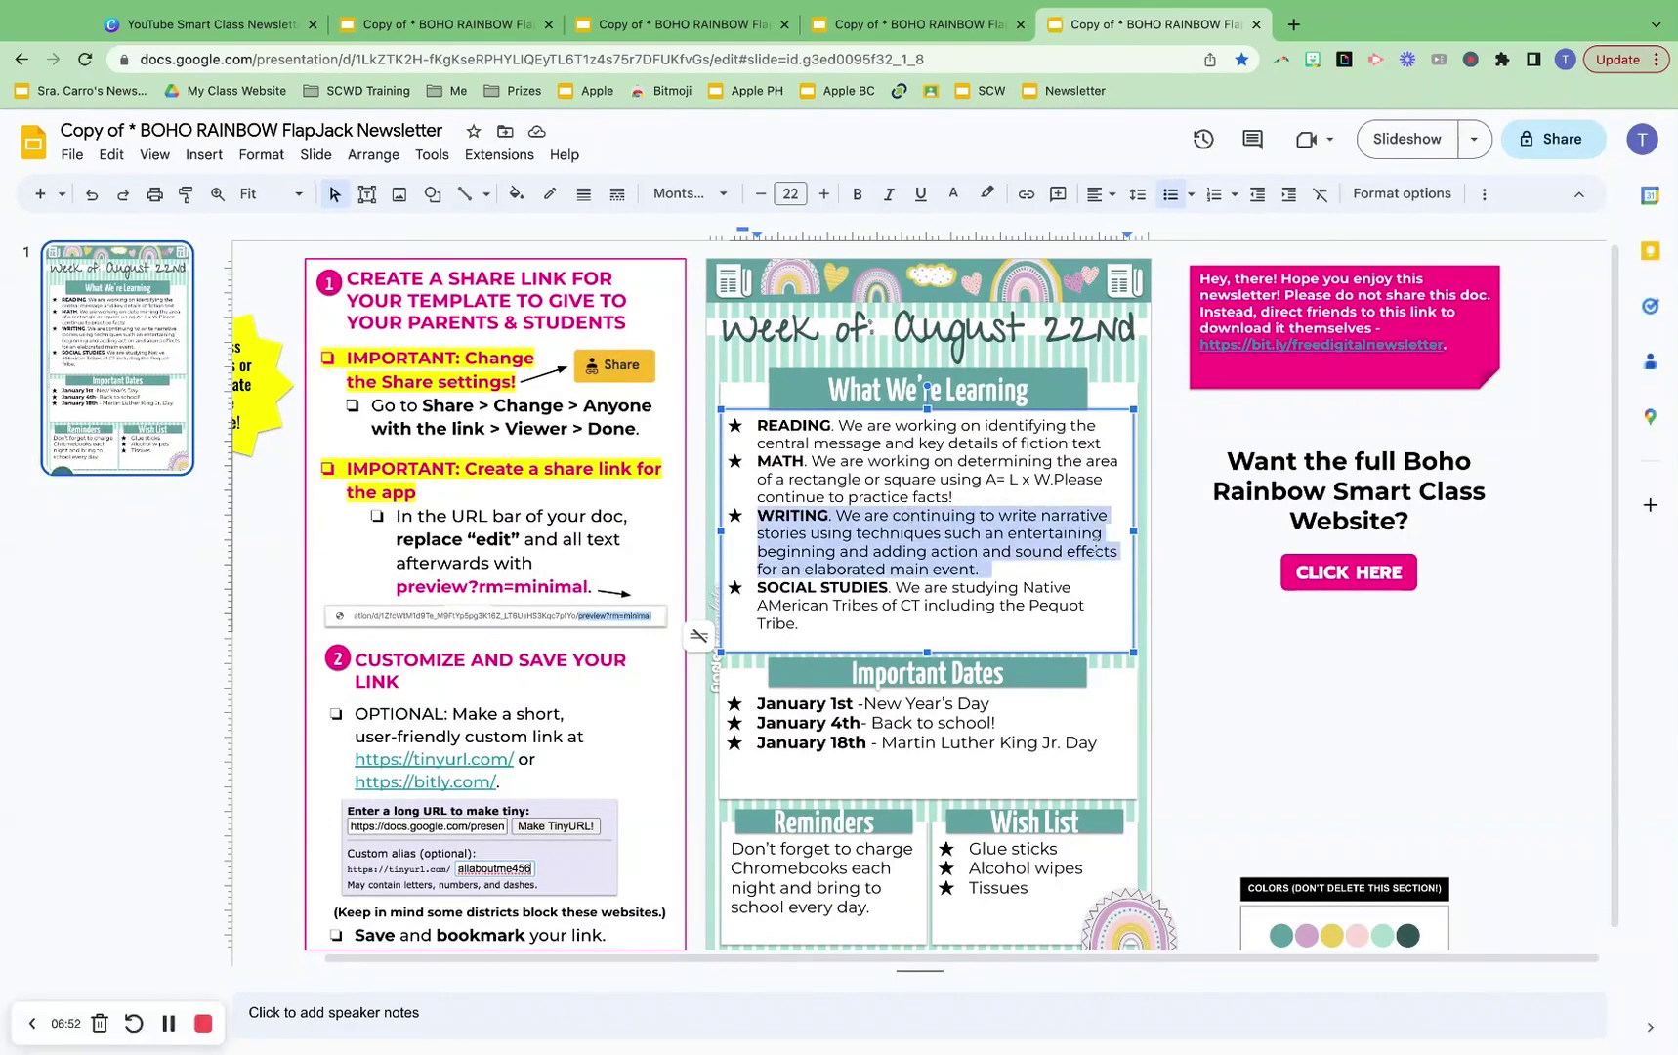
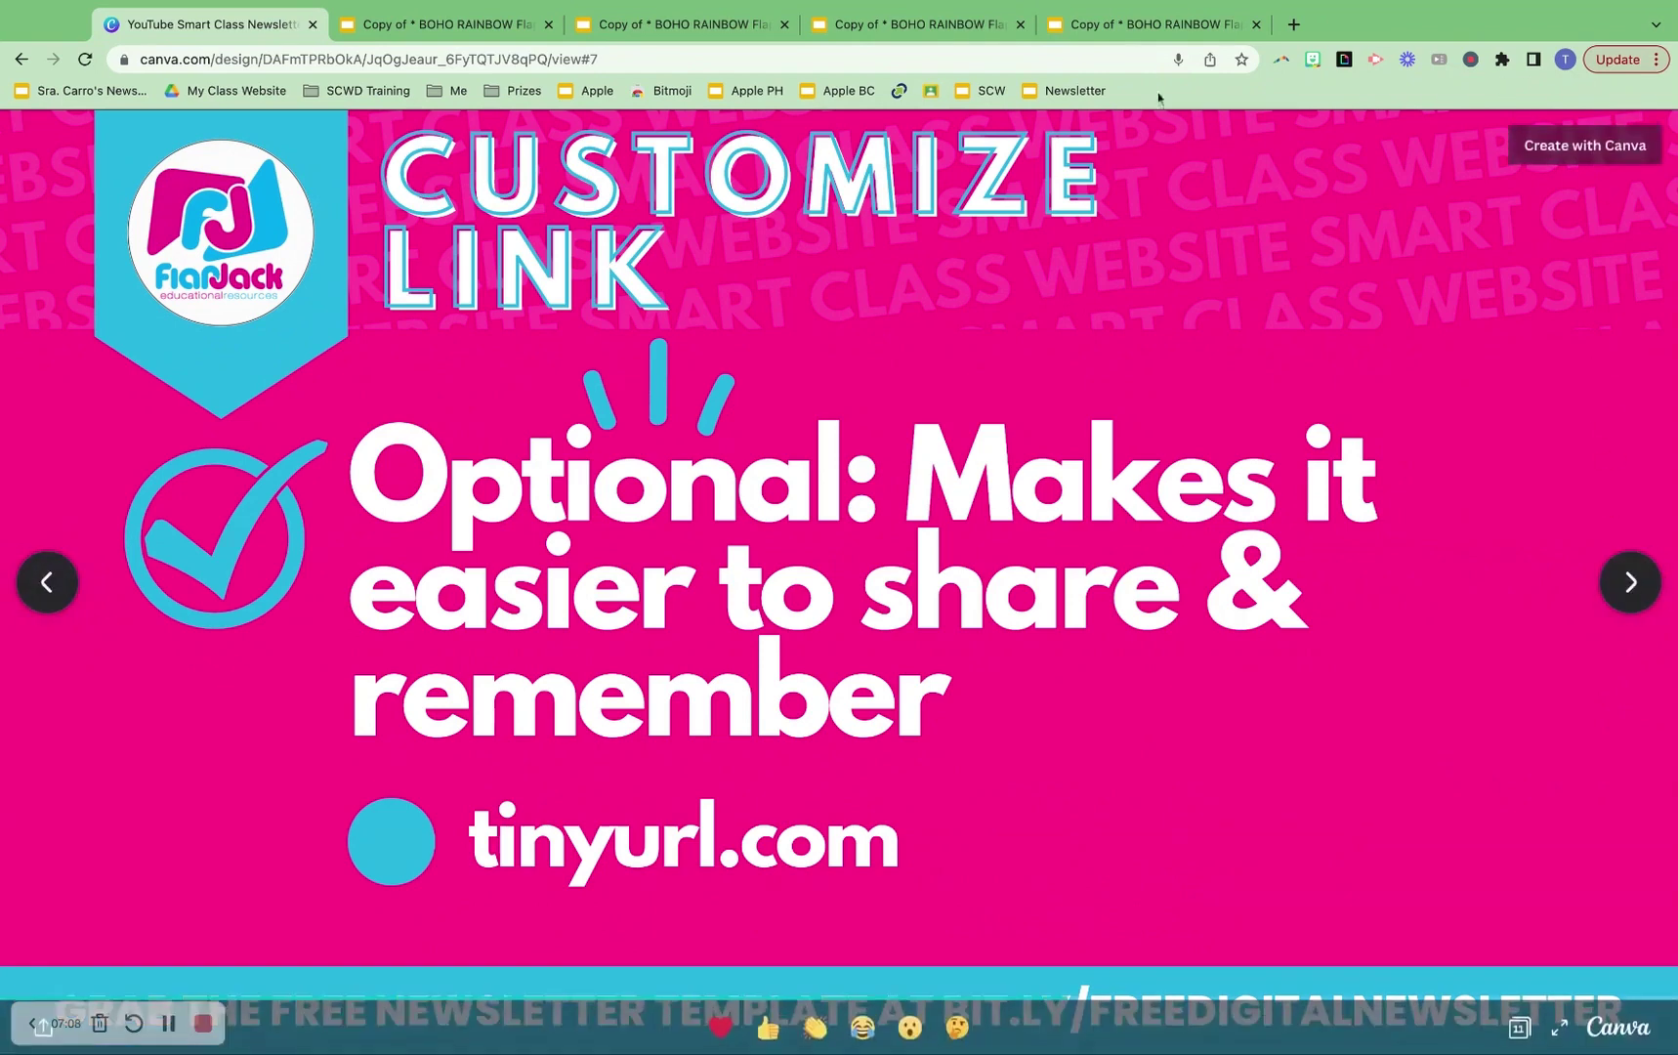
Copy the newsletter's minimal preview (preview?rm=minimal) URL, then return to the Customize Link slide
click(1105, 30)
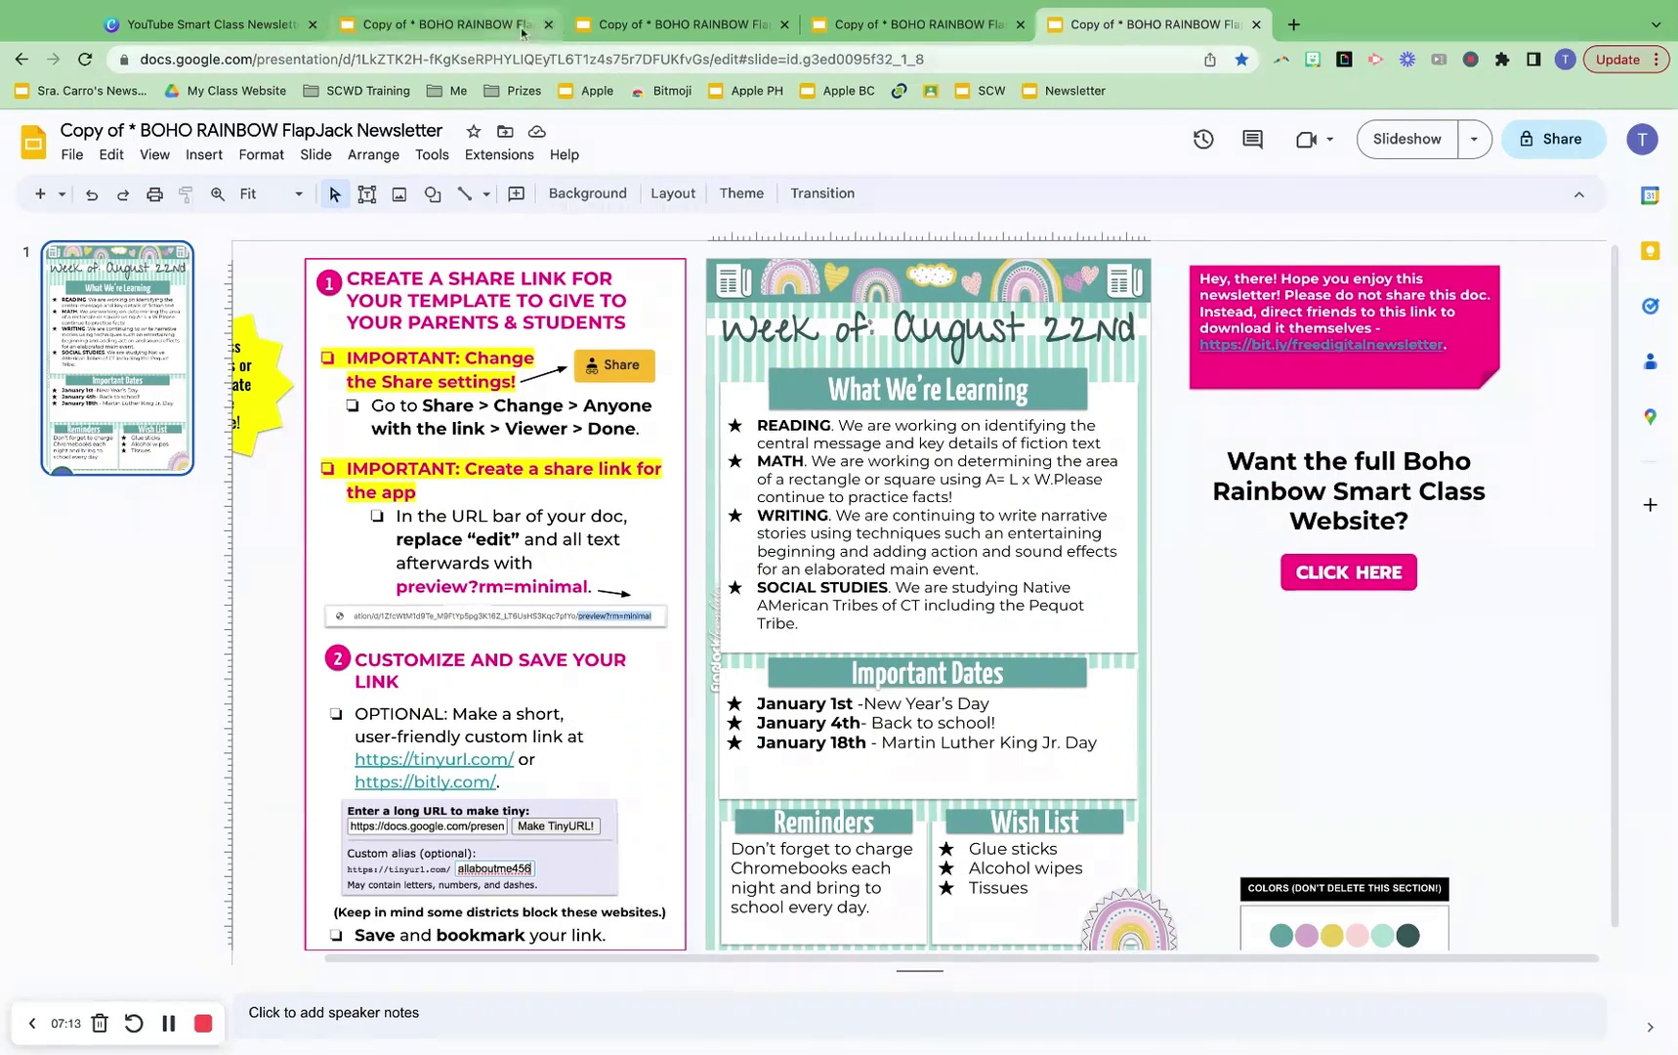
click(918, 25)
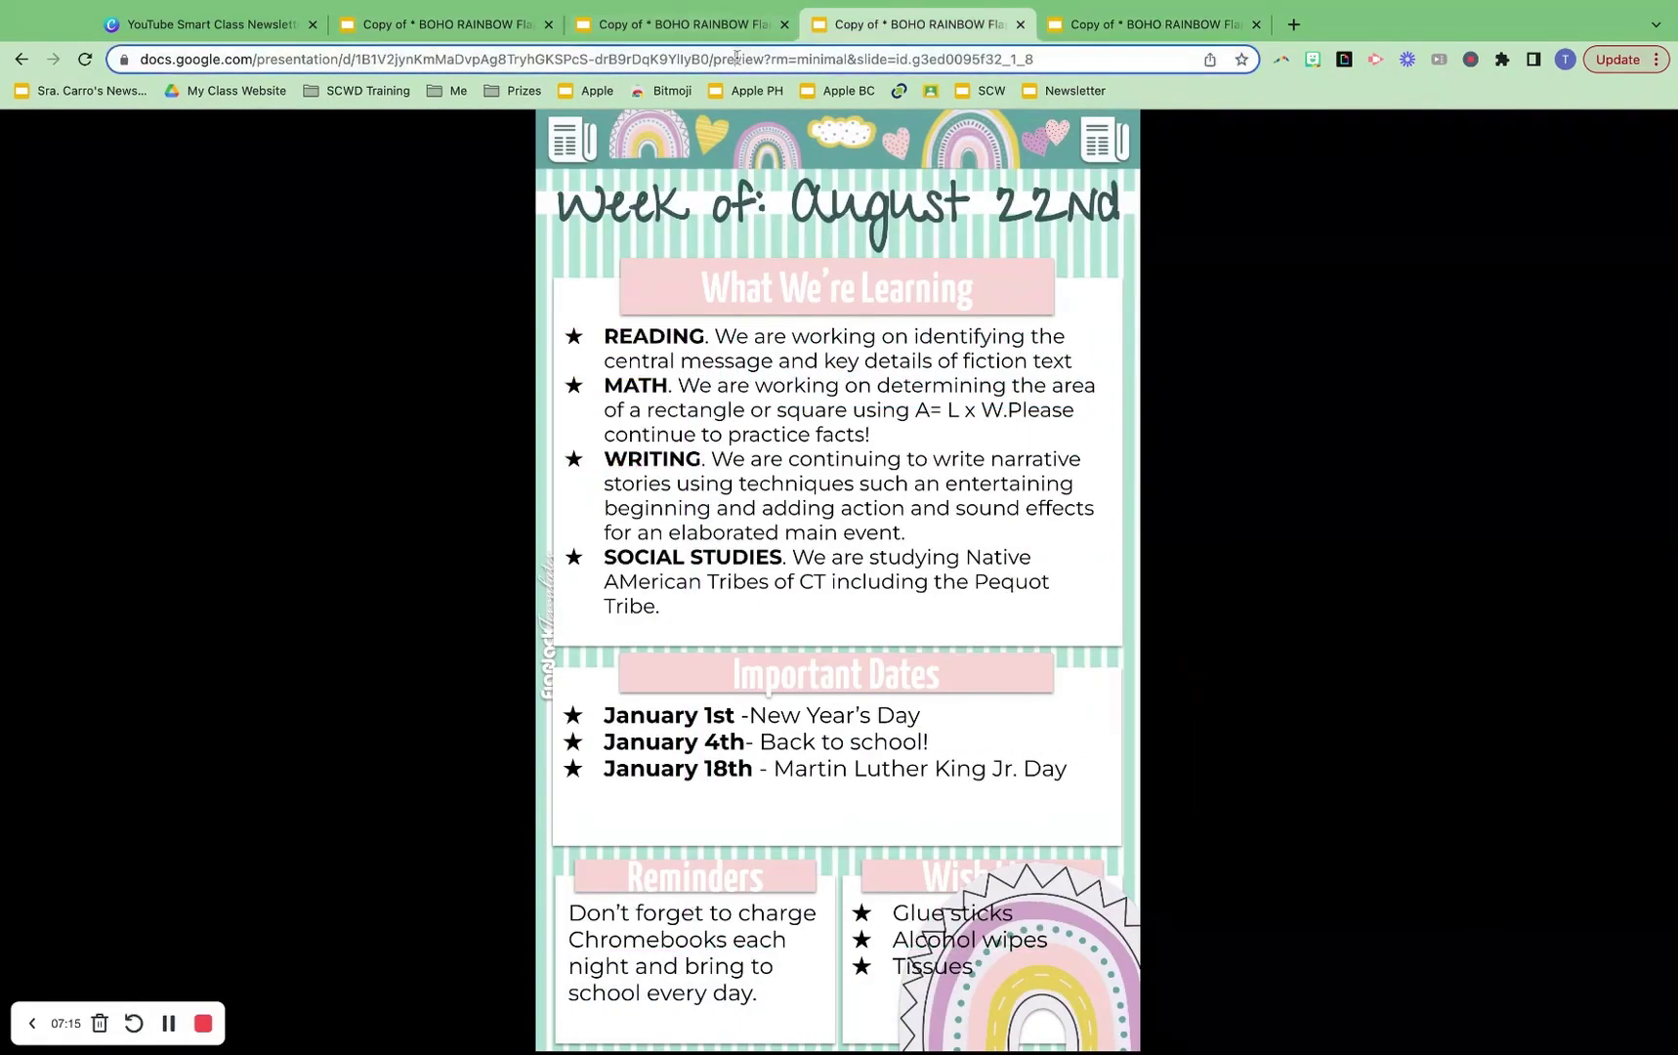
click(738, 57)
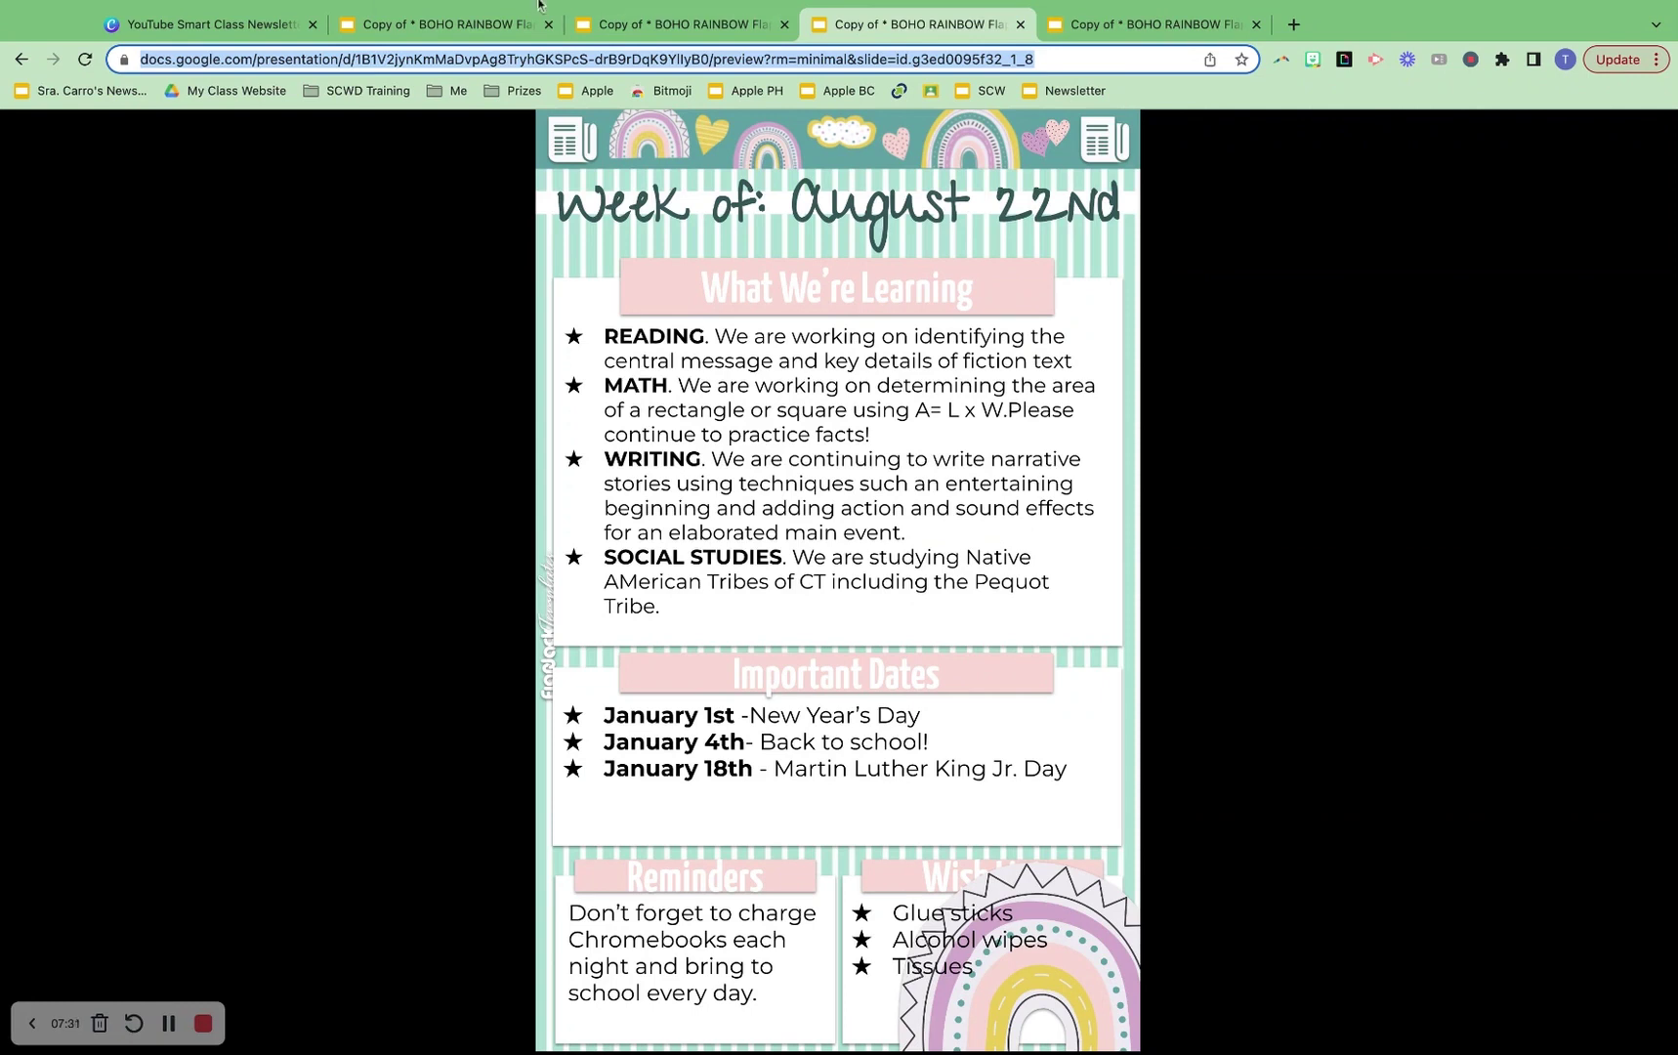
click(277, 36)
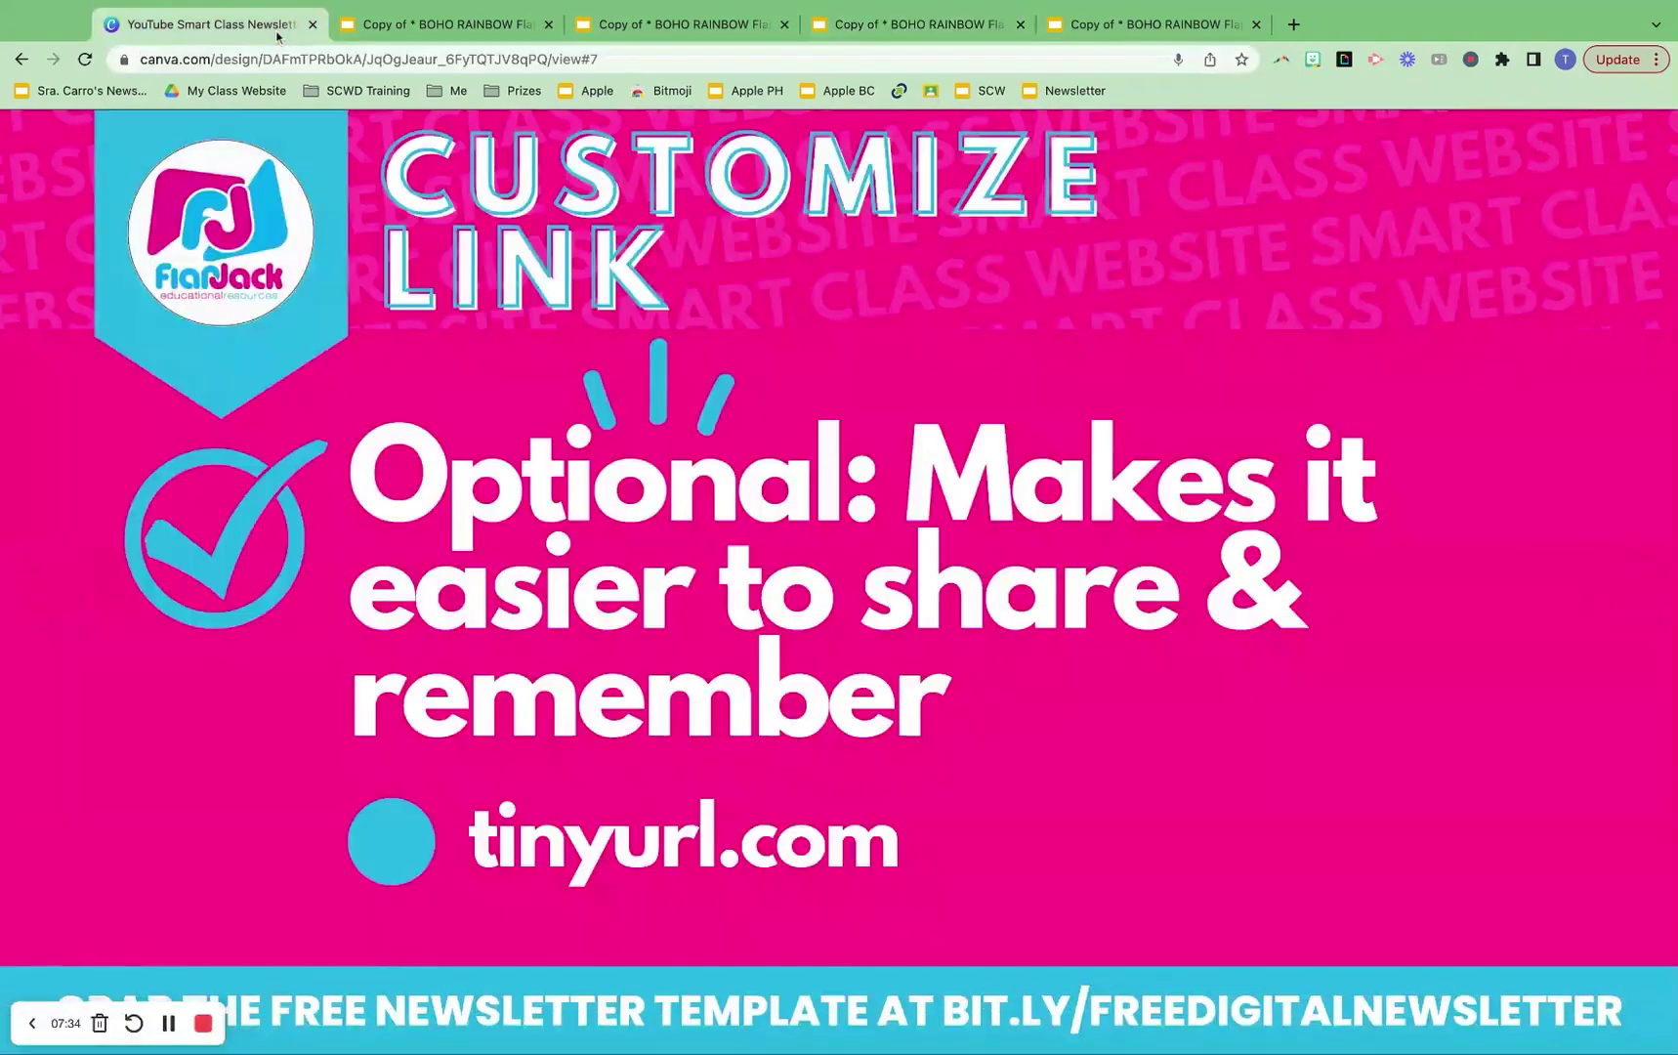
click(754, 853)
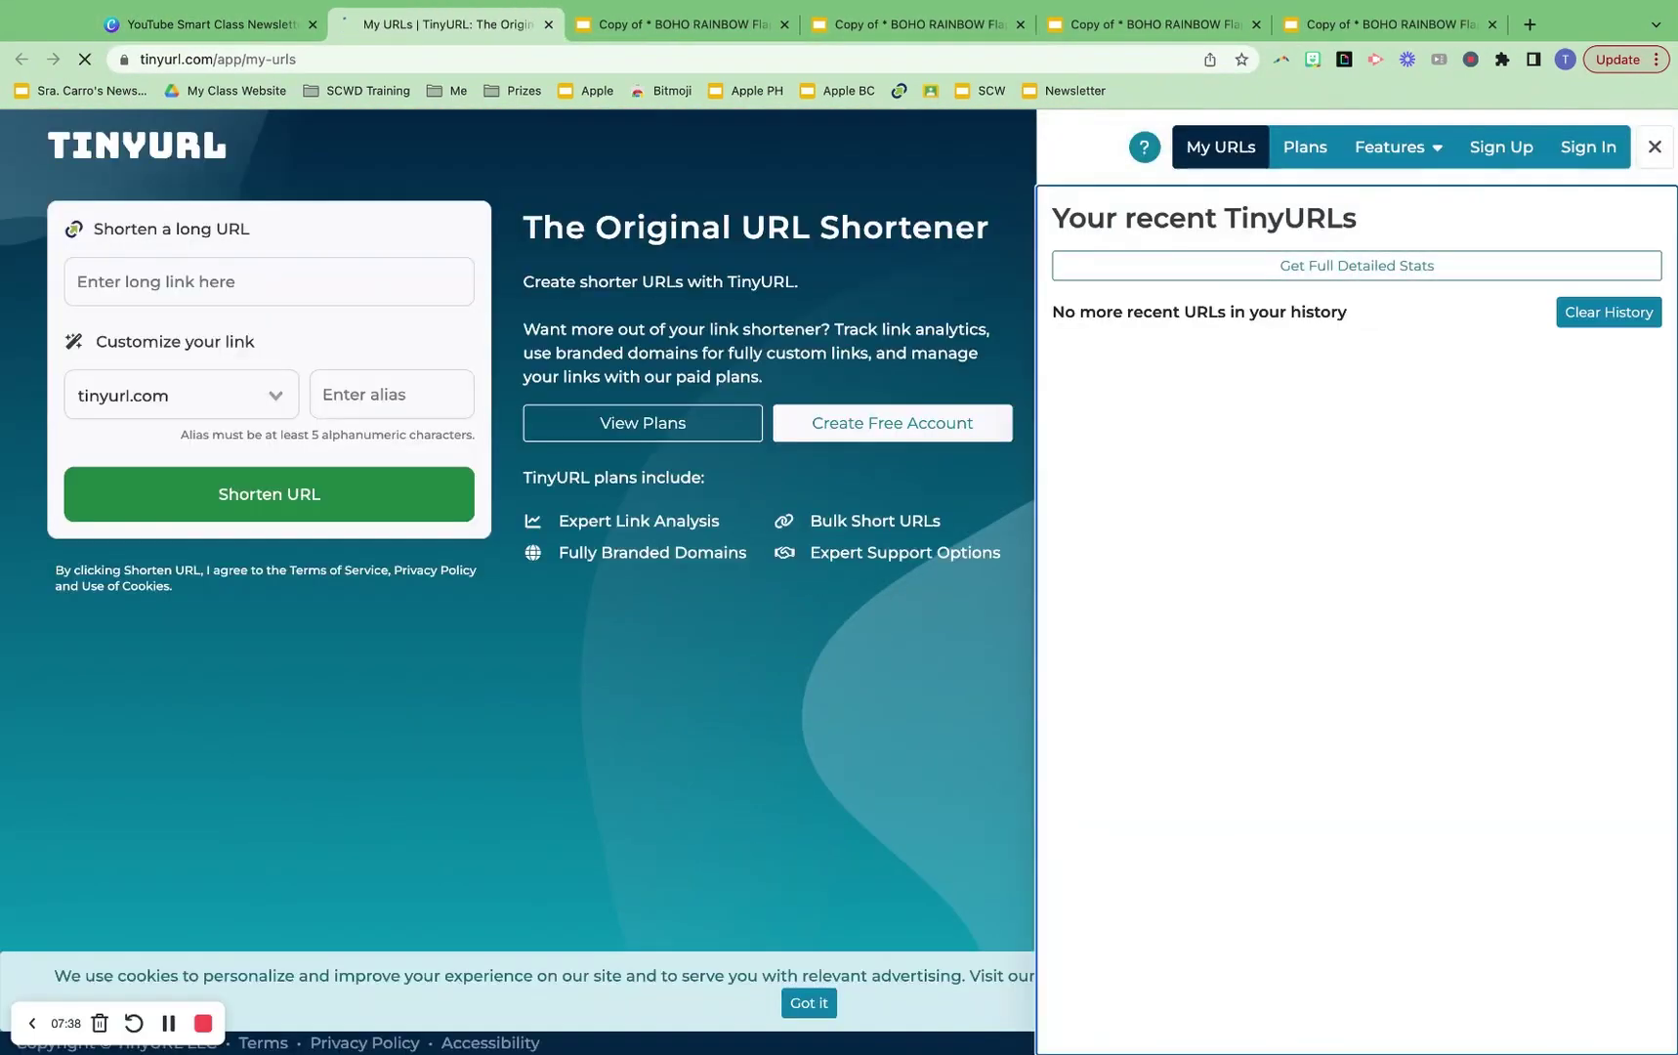
click(1655, 146)
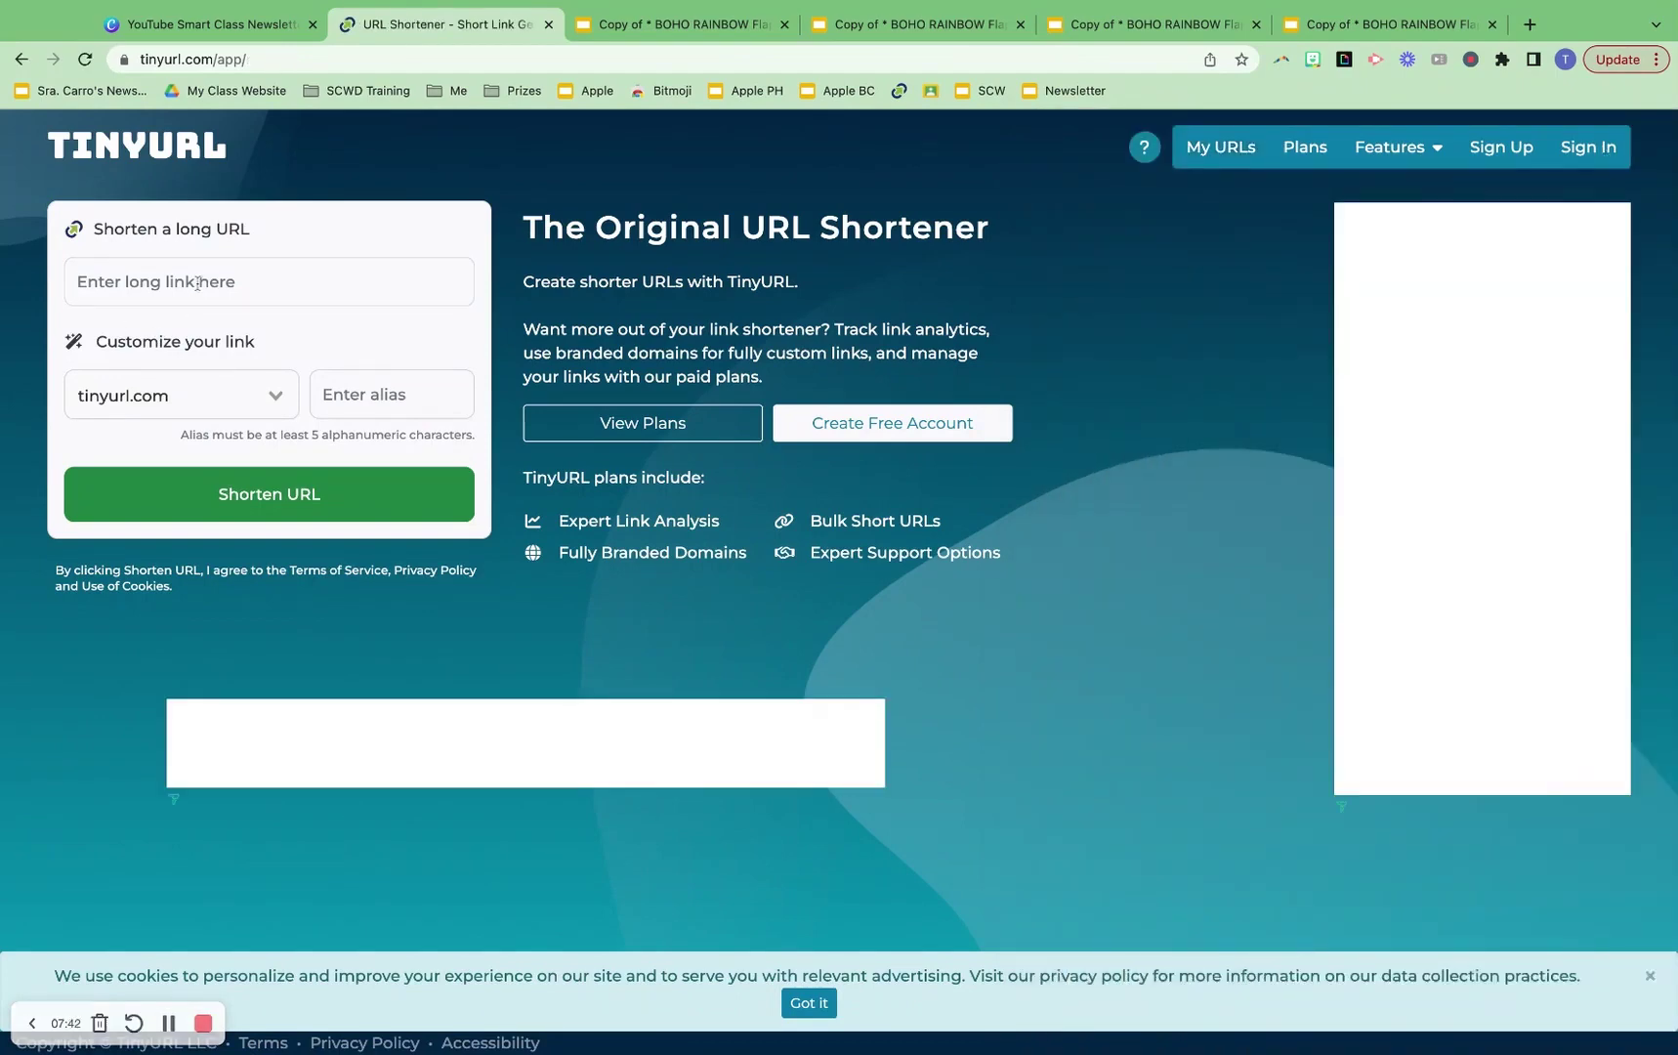
click(197, 282)
key(super+v)
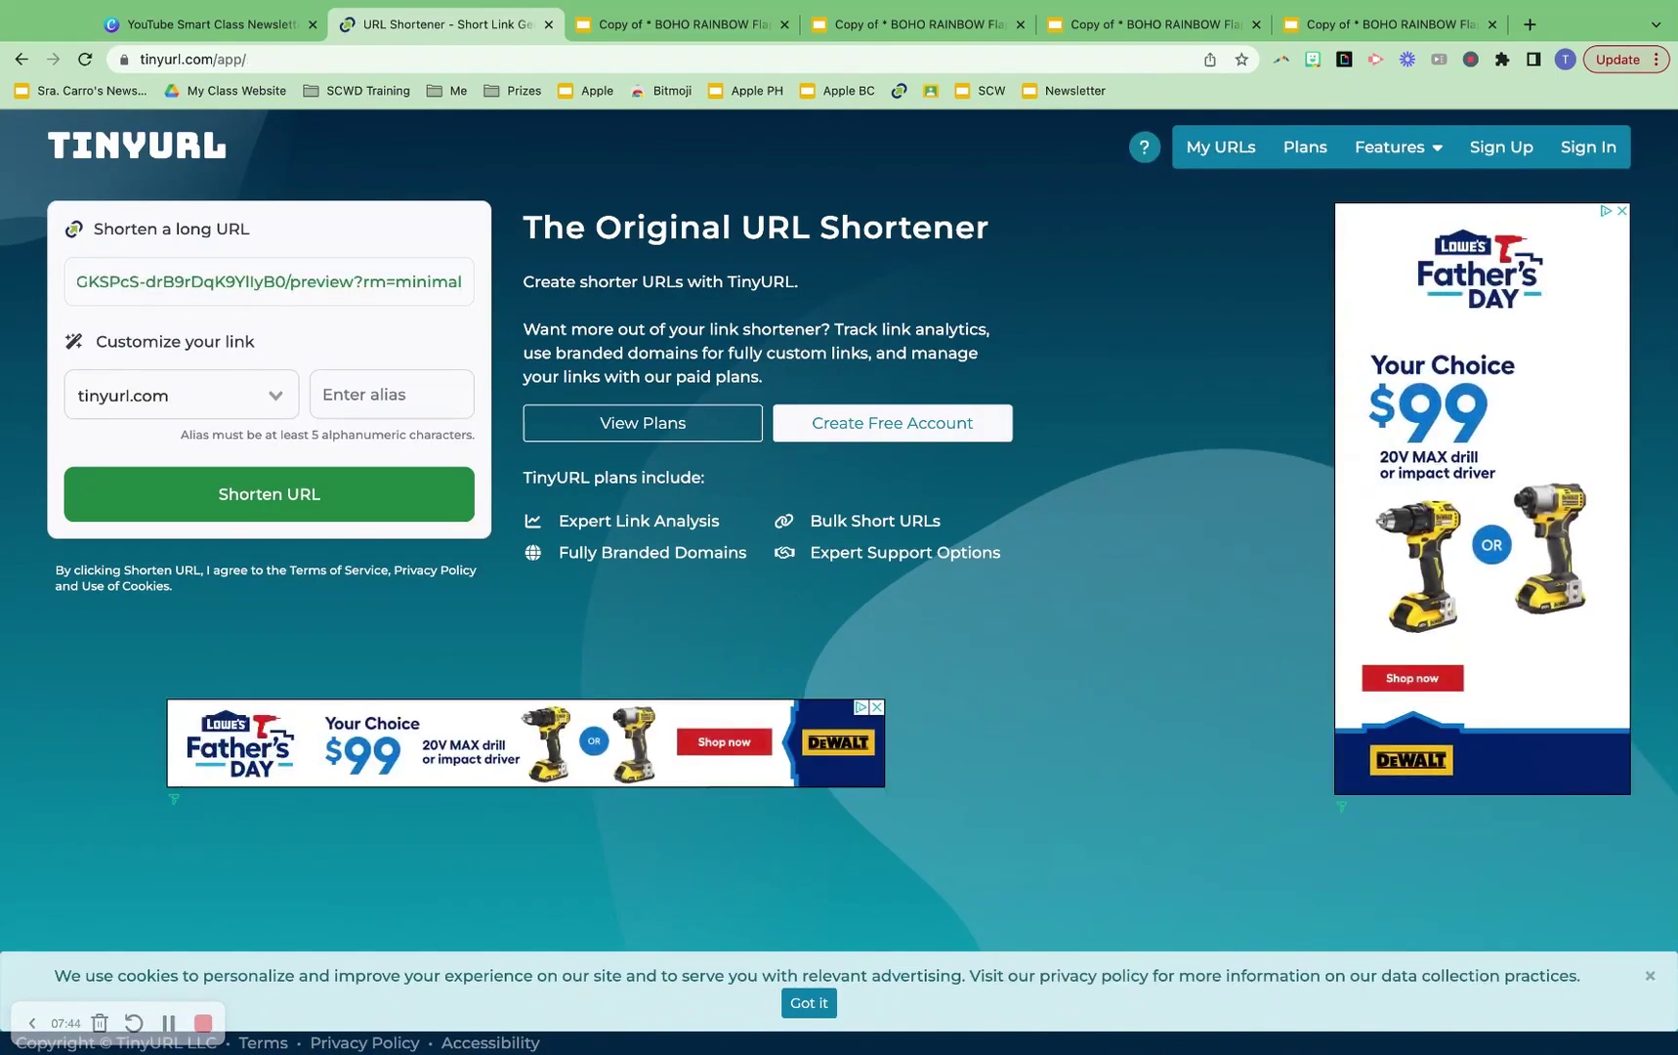
click(356, 394)
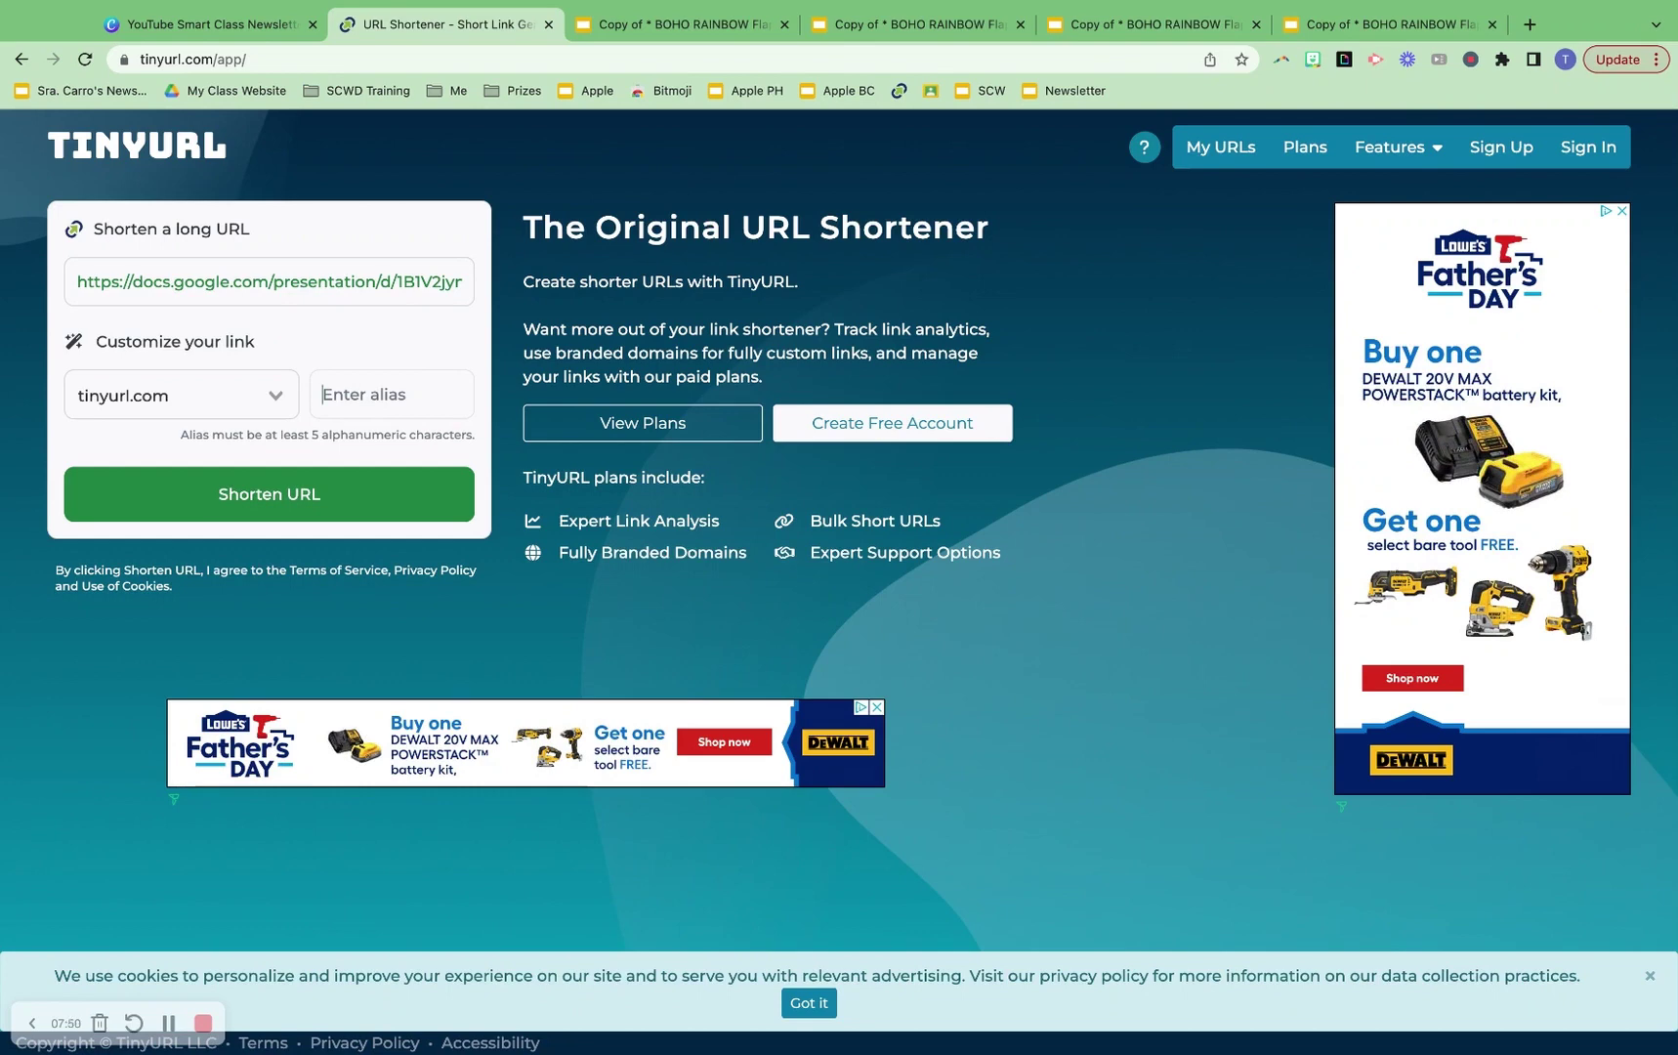
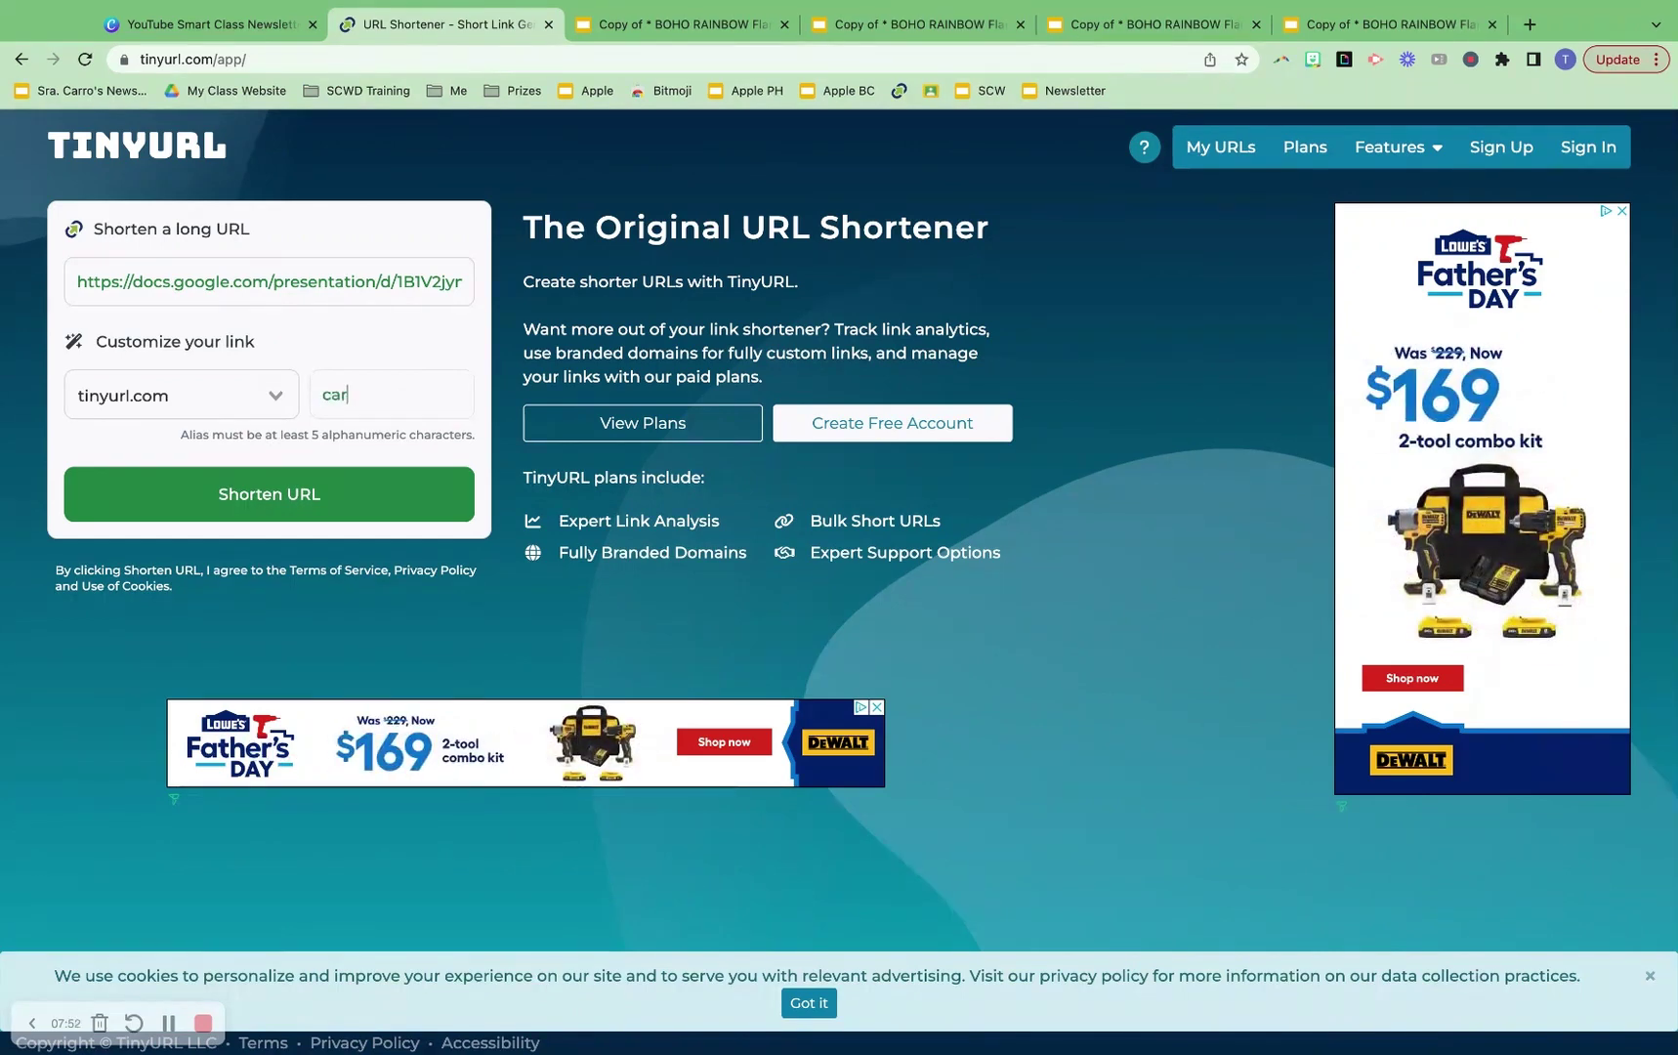
click(351, 494)
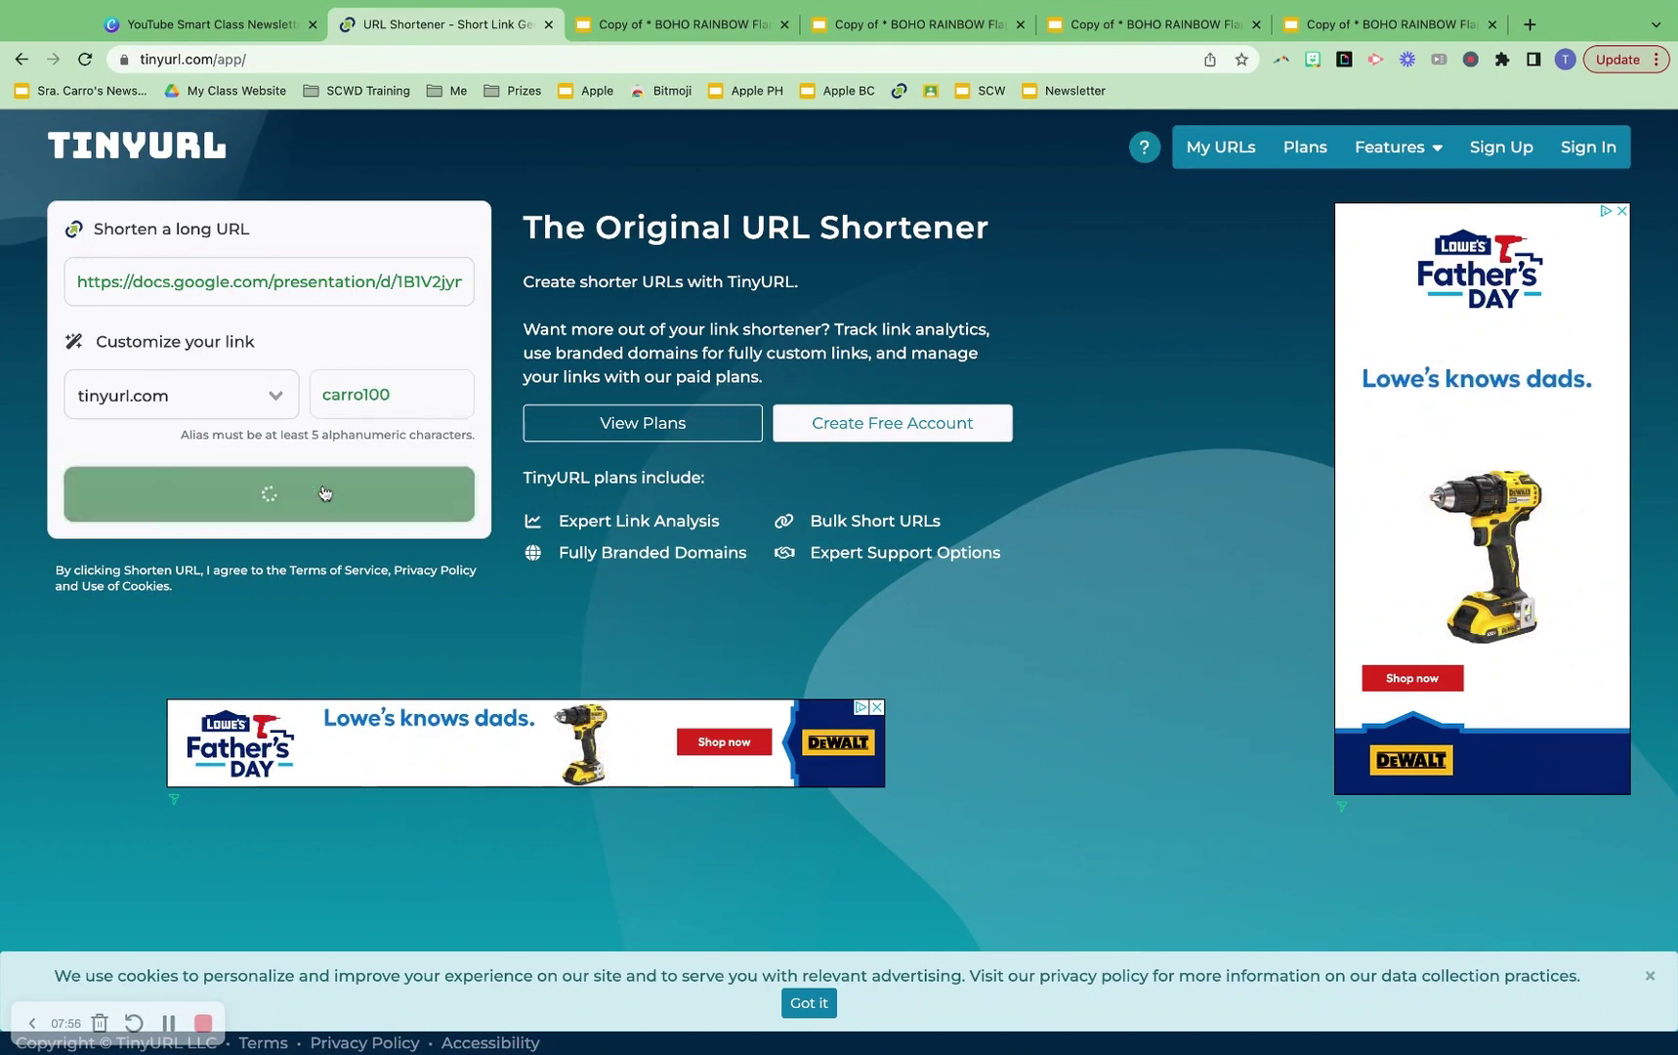
click(324, 394)
key(Return)
key(shift+Left)
key(shift+Left)
key(shift+Left)
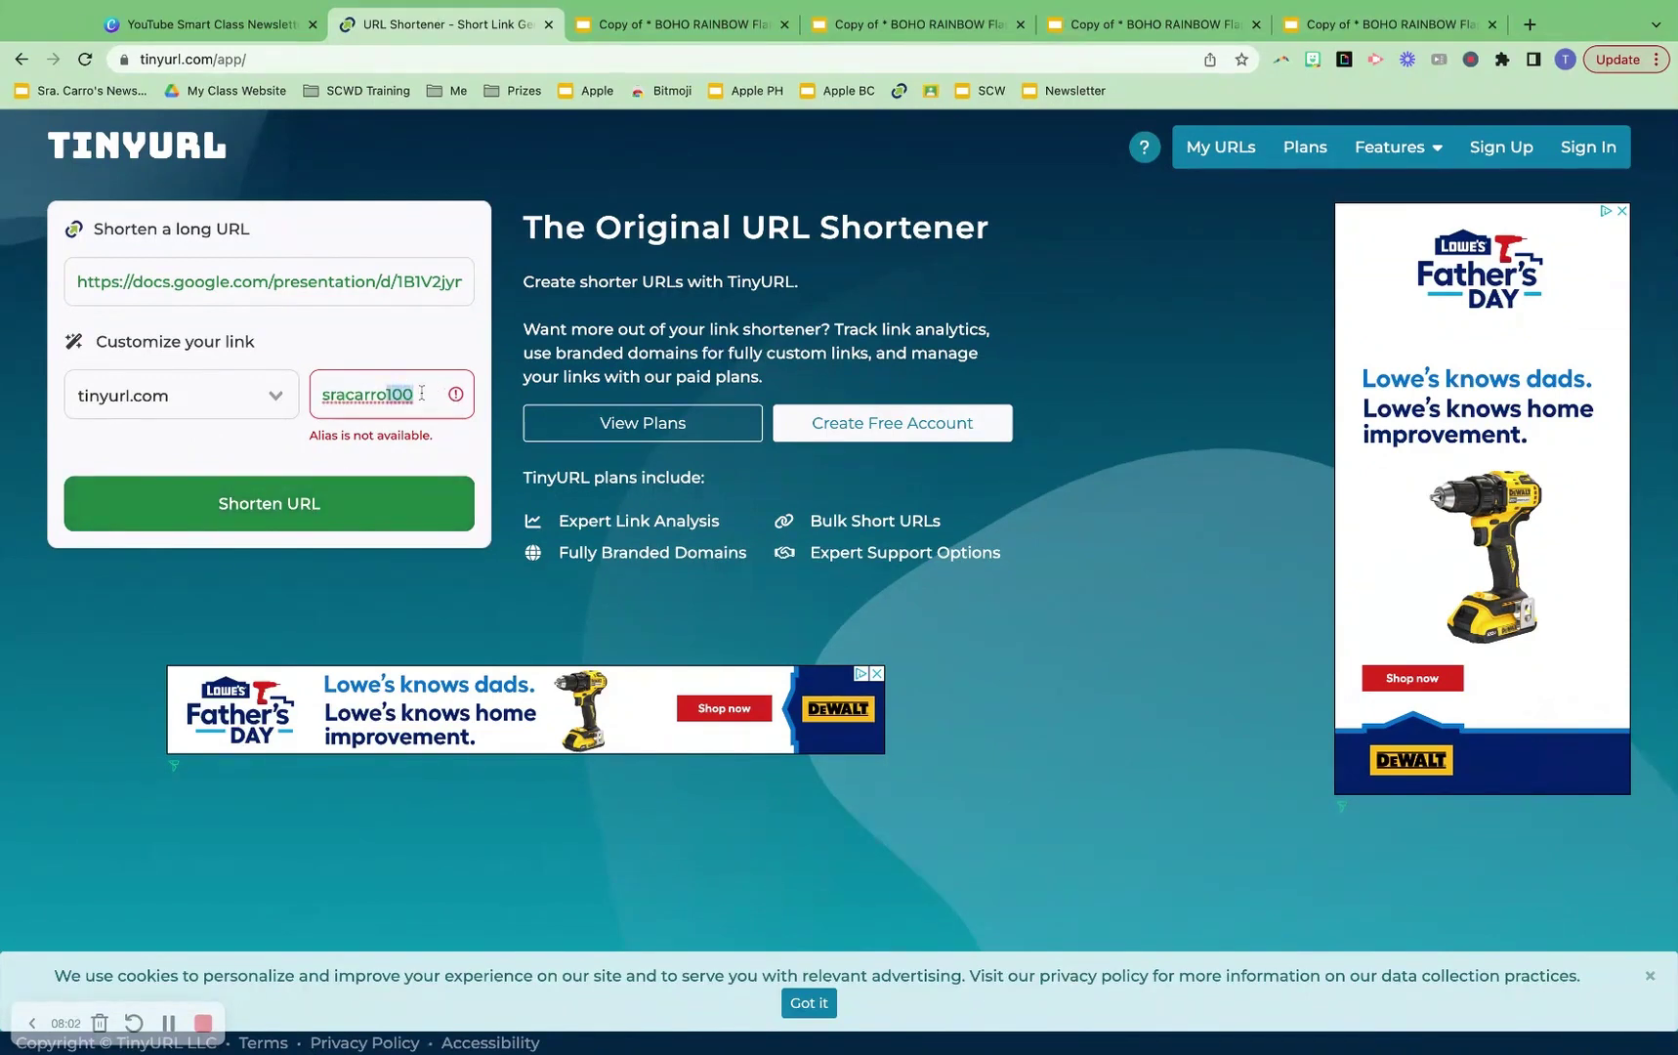
click(369, 504)
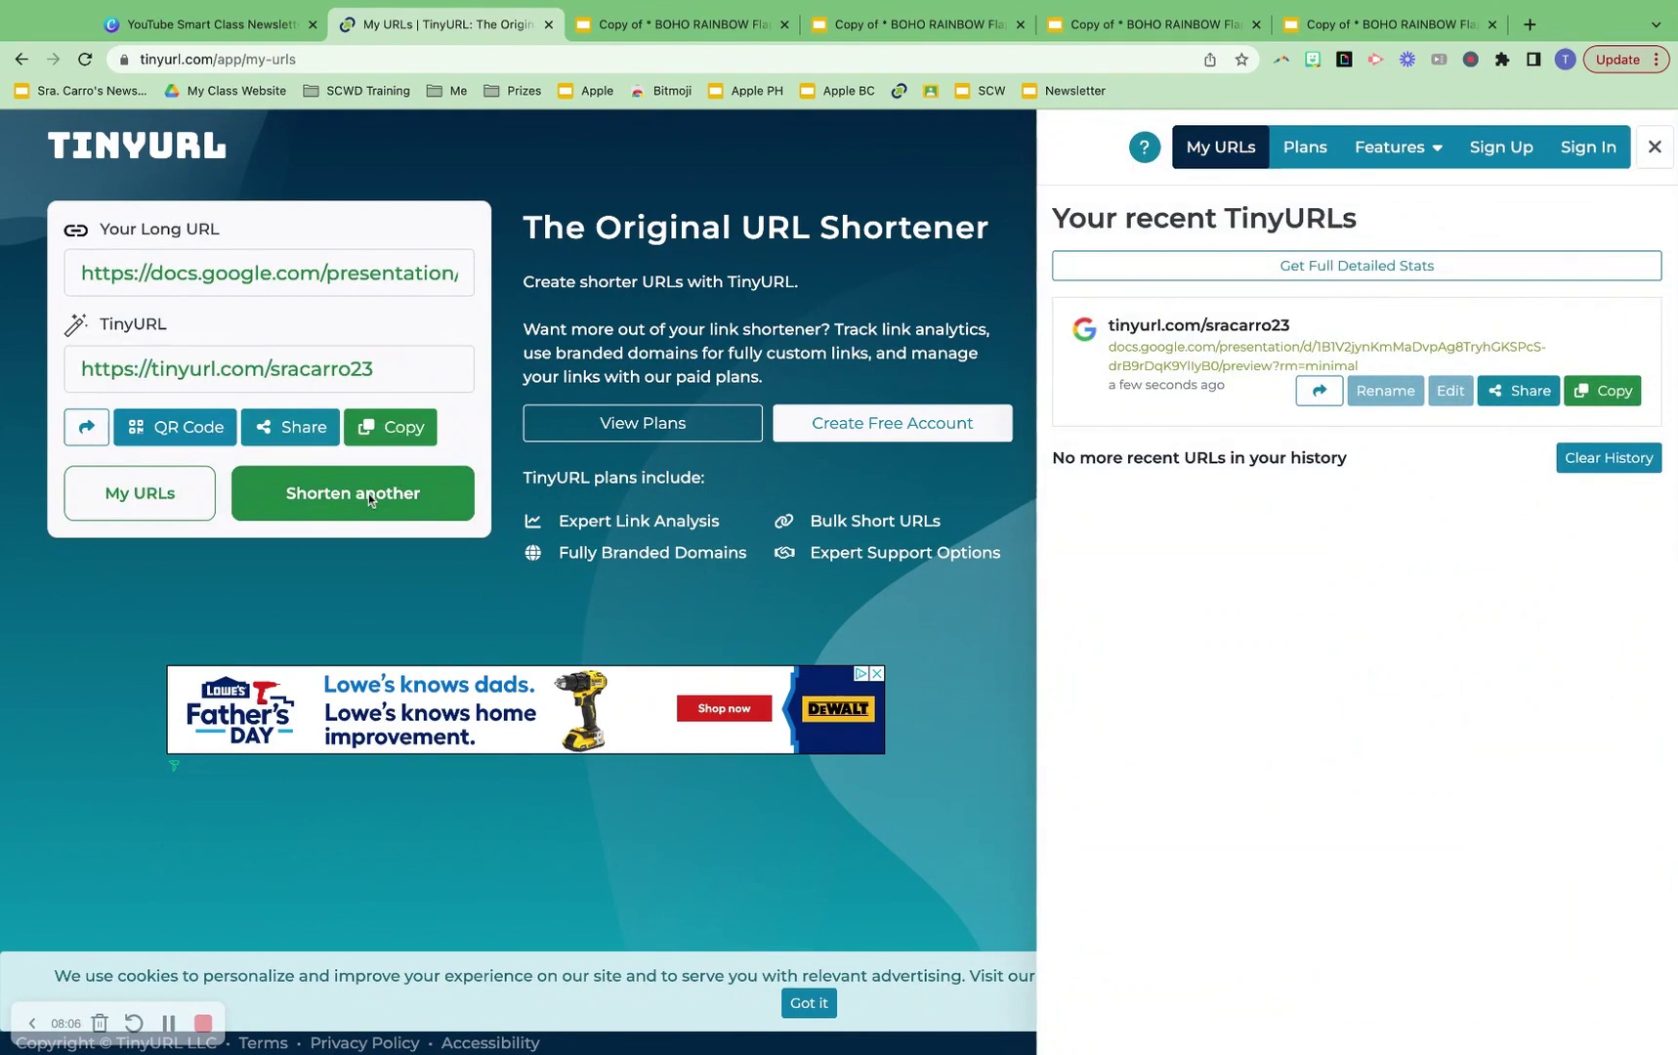
Copy the new TinyURL short link and go back to the Canva presentation
click(405, 431)
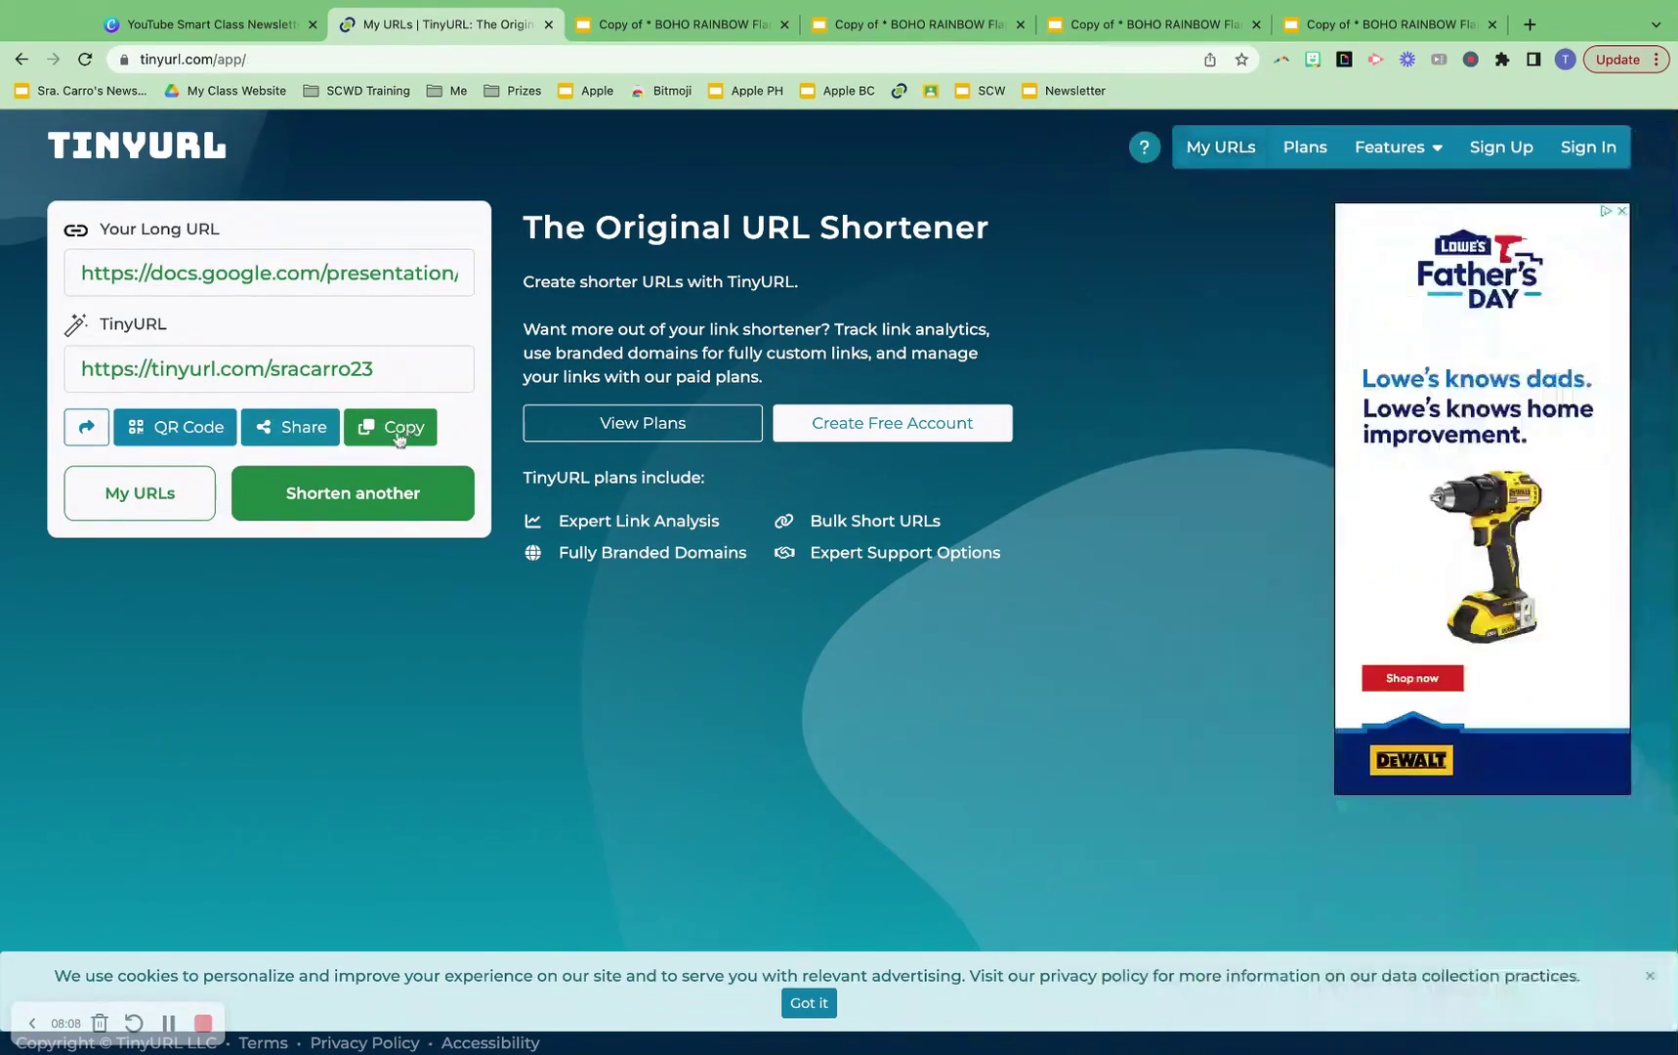
click(395, 437)
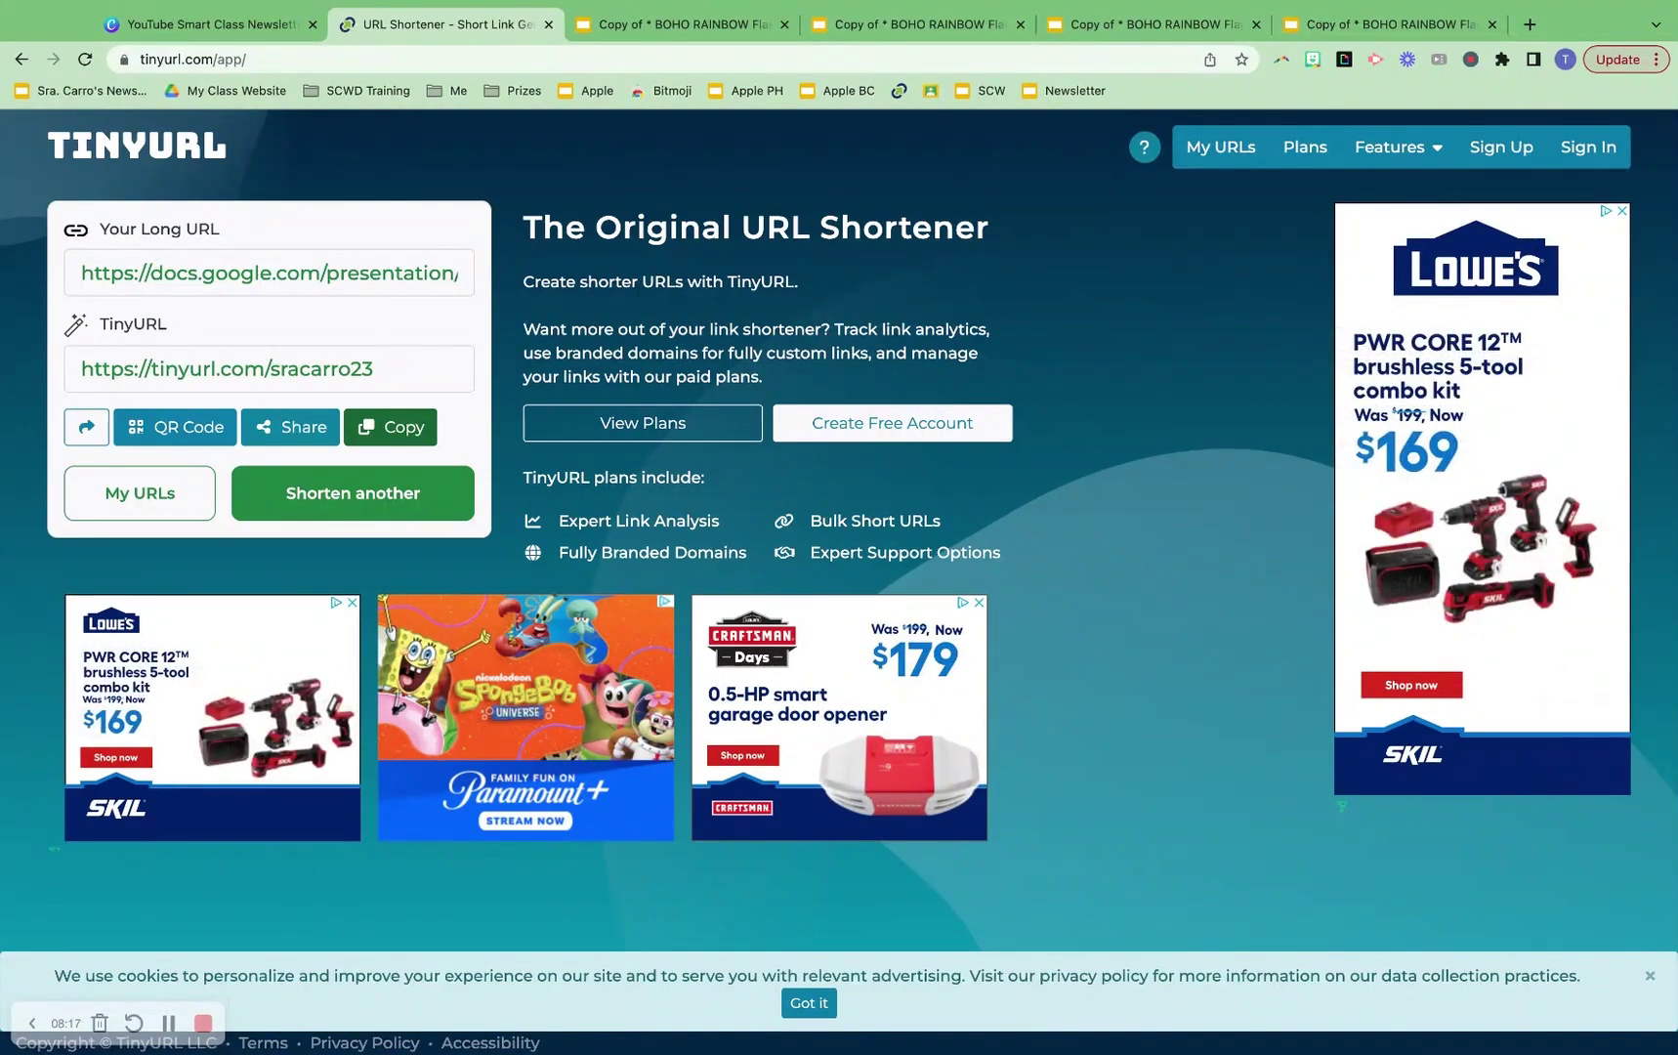
click(251, 28)
mouse_move(1319, 355)
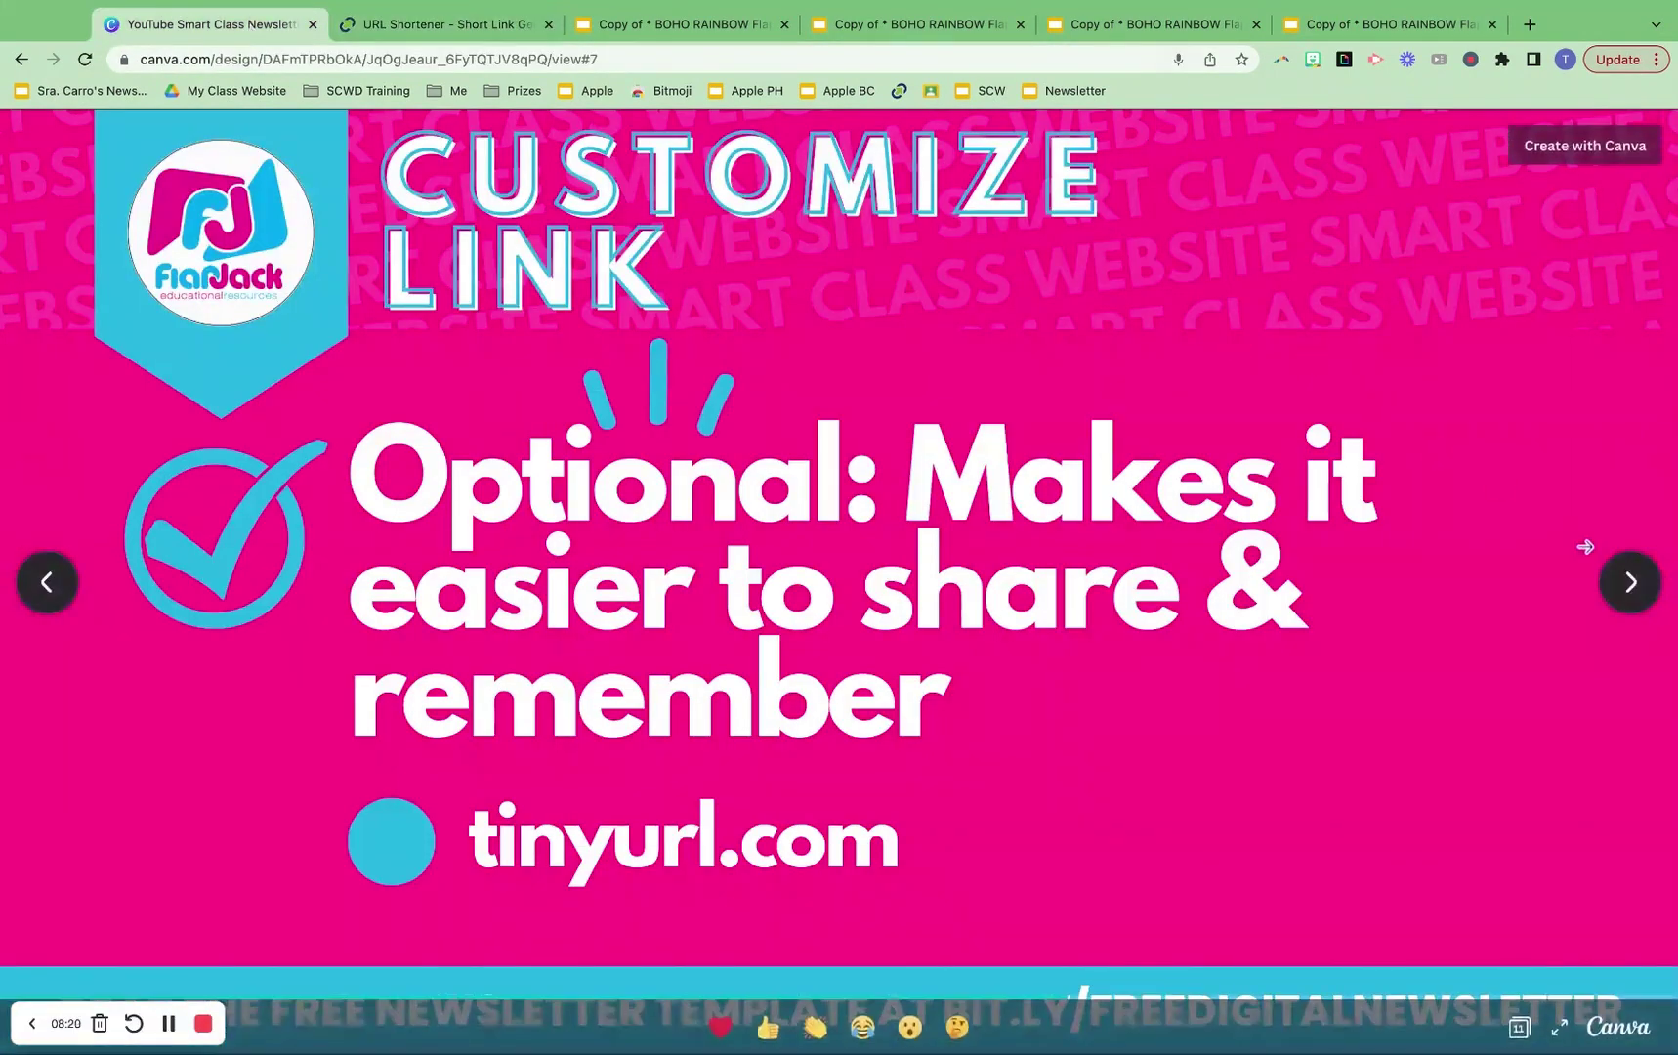
Advance to the Share Link slide about handouts and business cards
click(1633, 591)
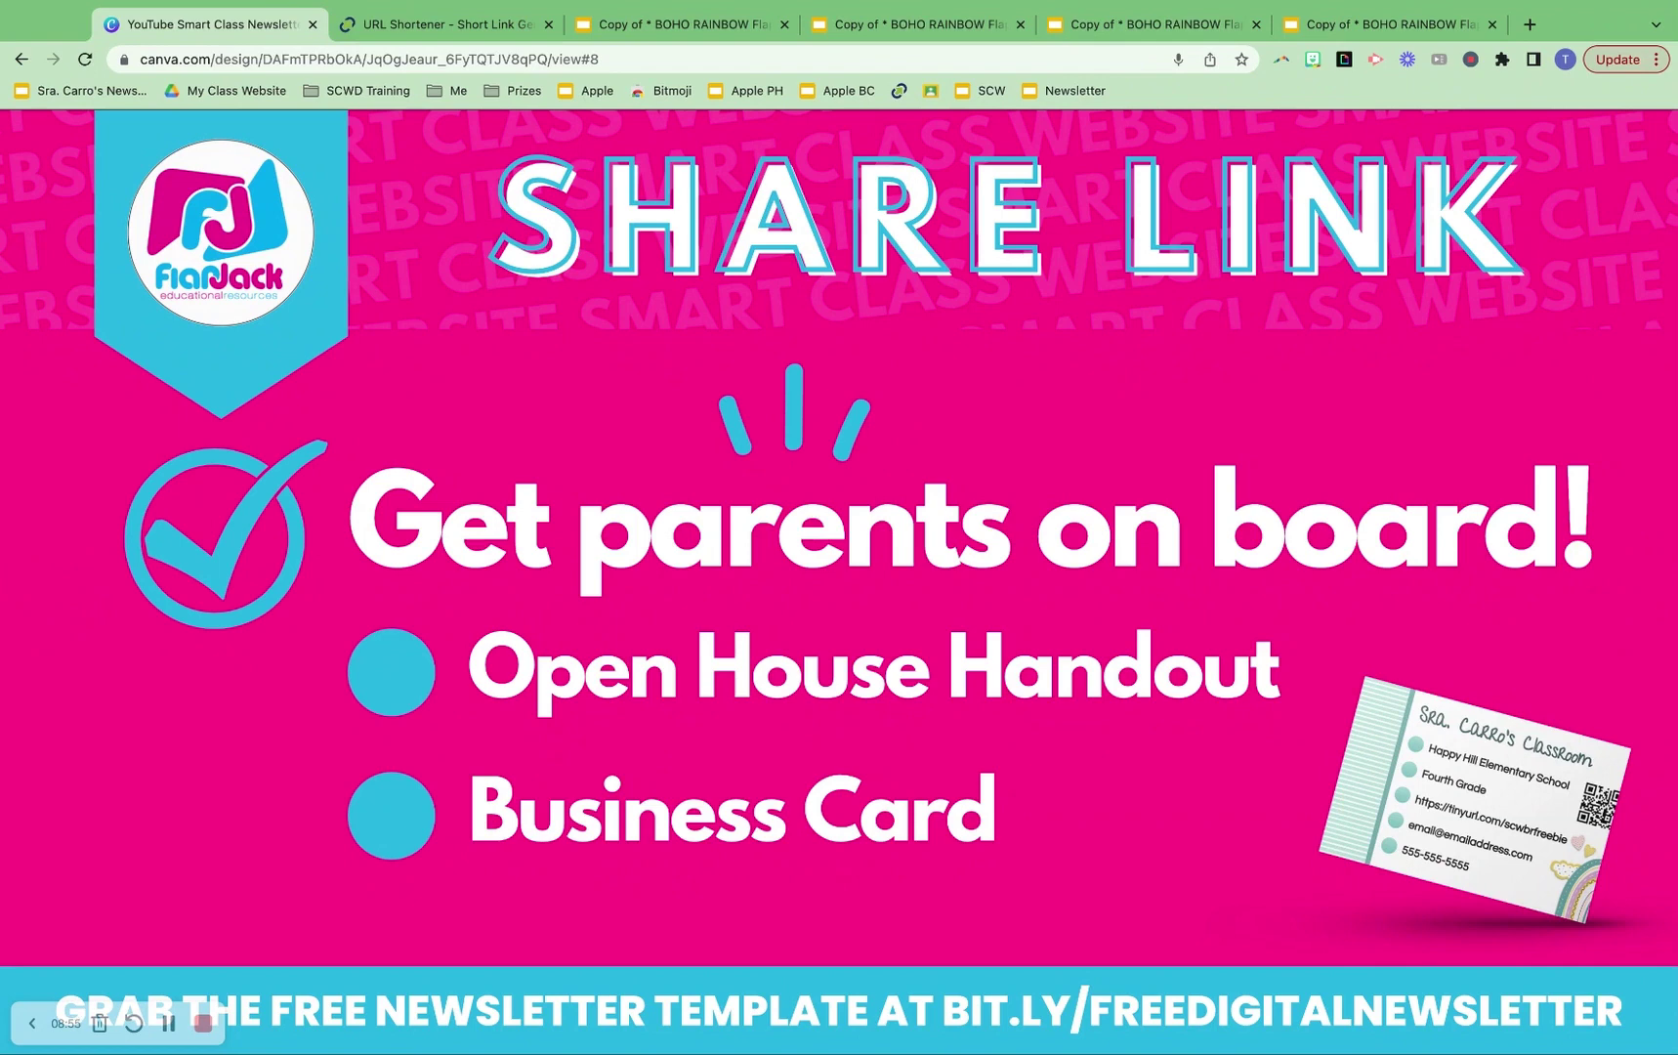
Advance to the slide on weekly sharing via Remind, Seesaw and ClassTag
mouse_move(1646, 591)
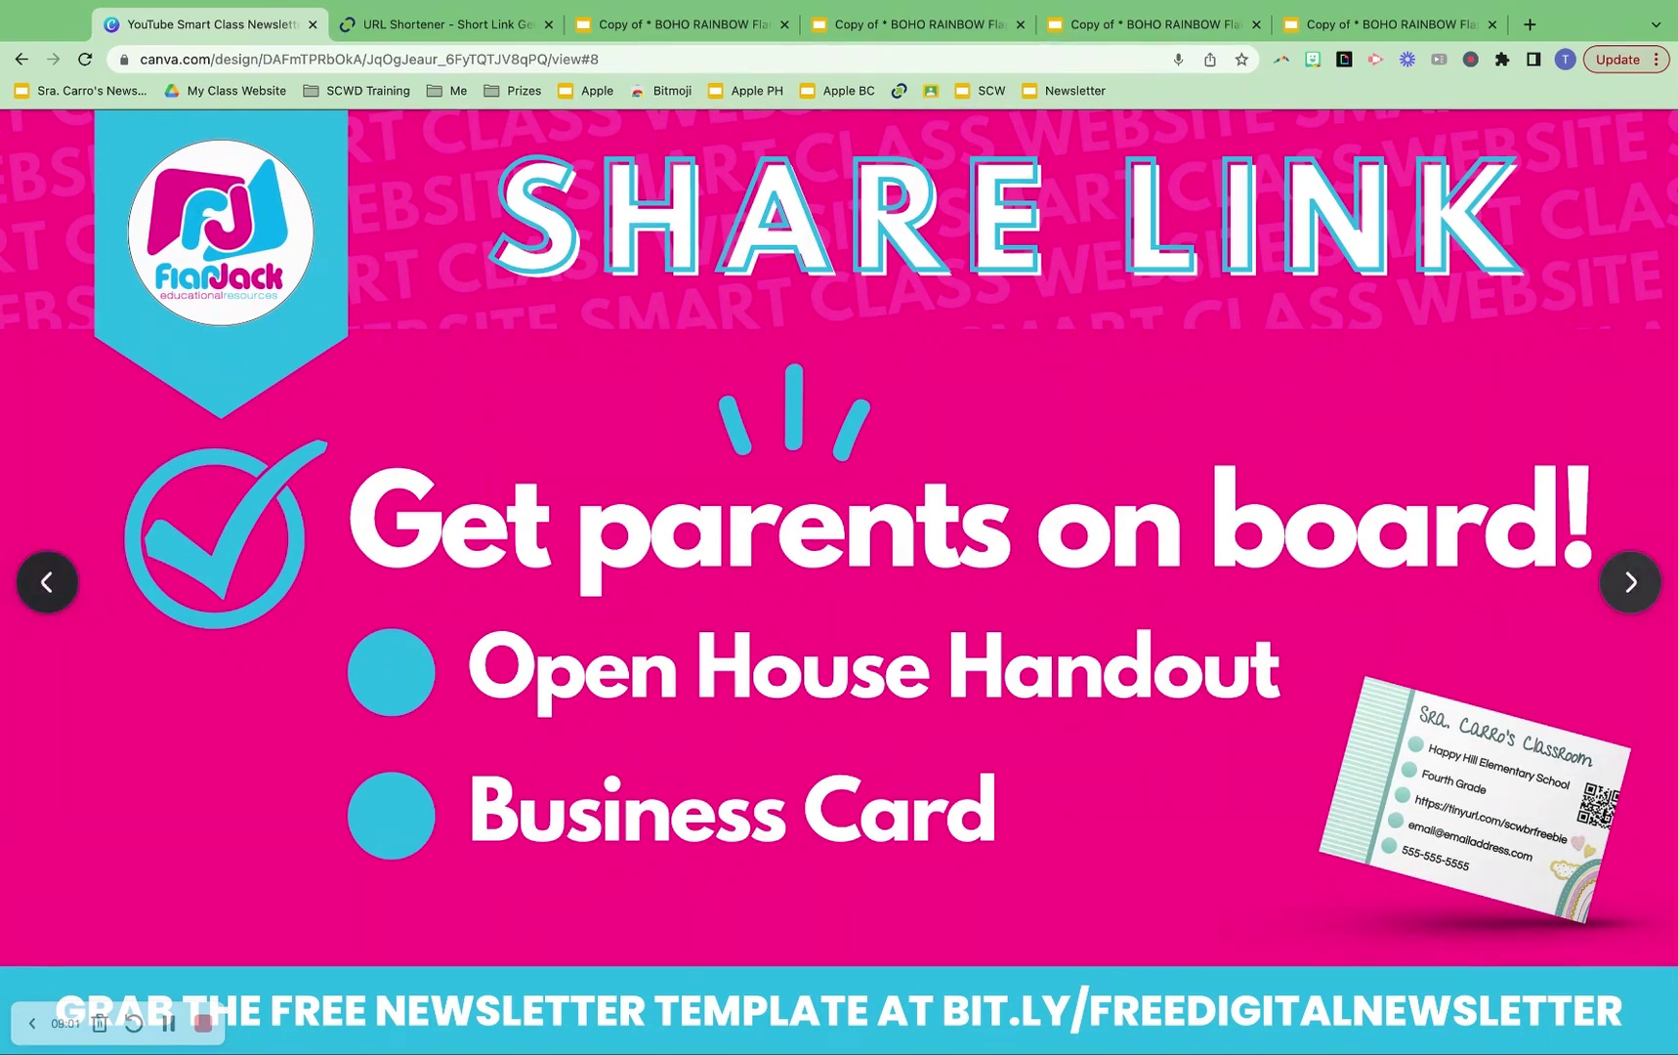
click(1632, 583)
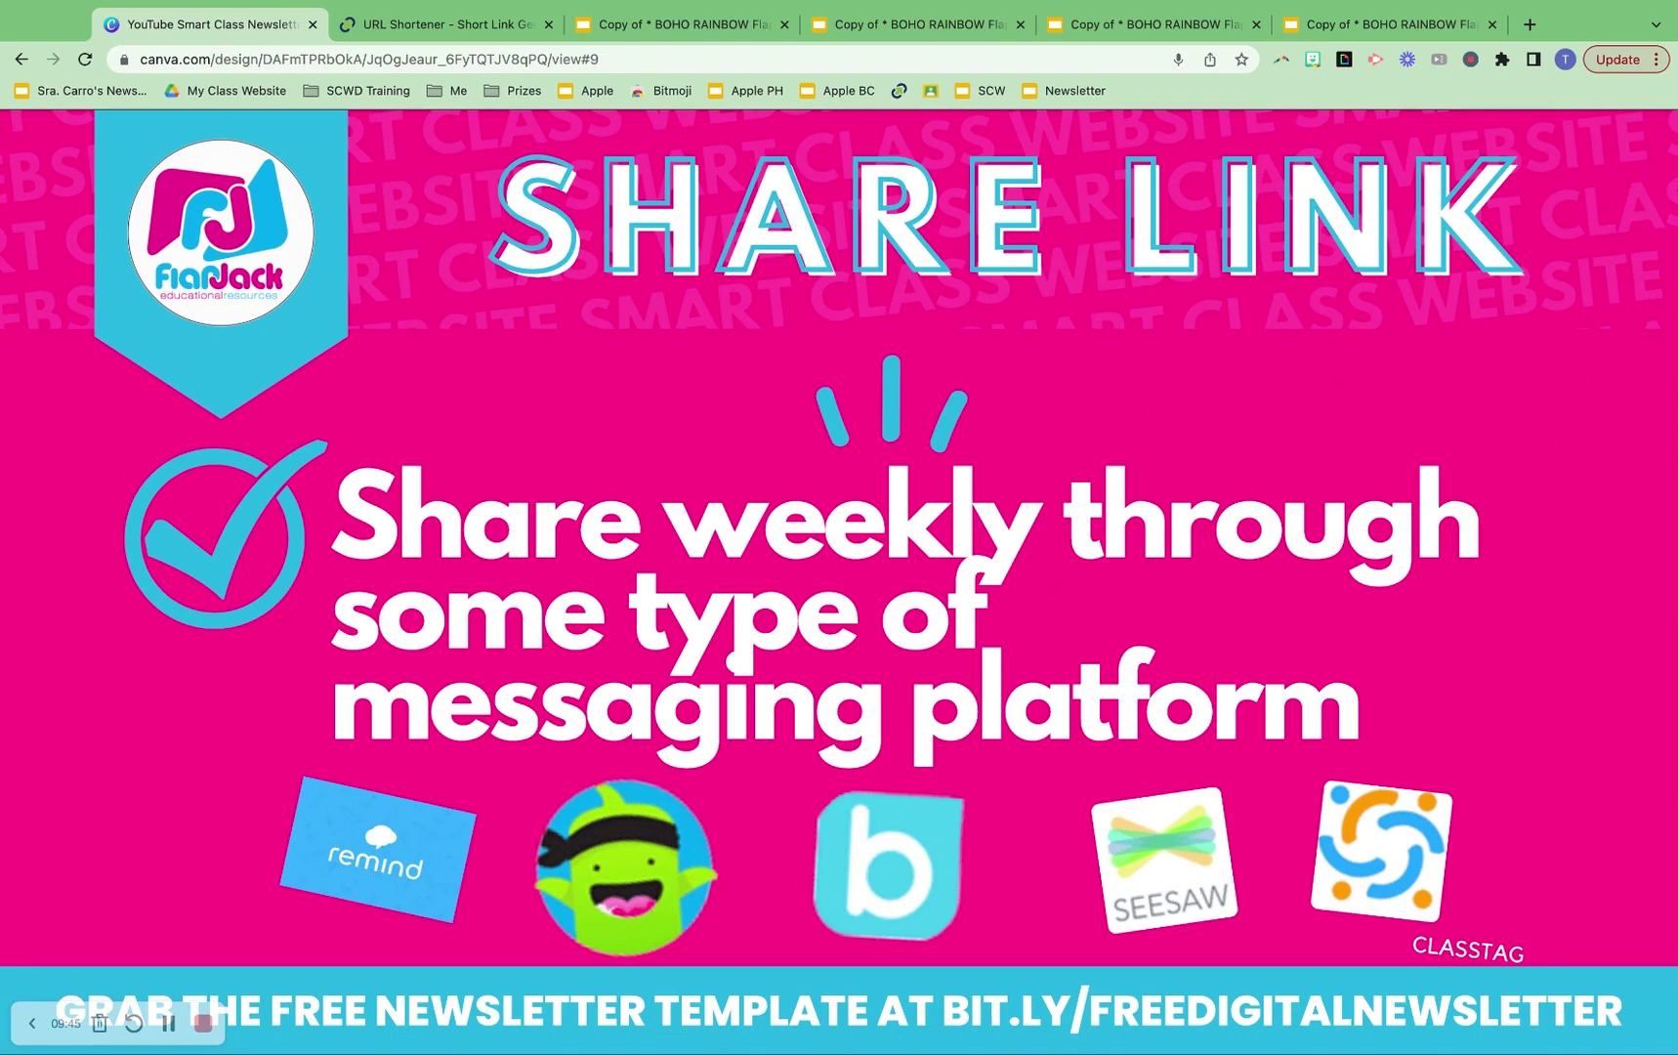
Advance to slide 10, the closing Questions??? slide
mouse_move(1616, 580)
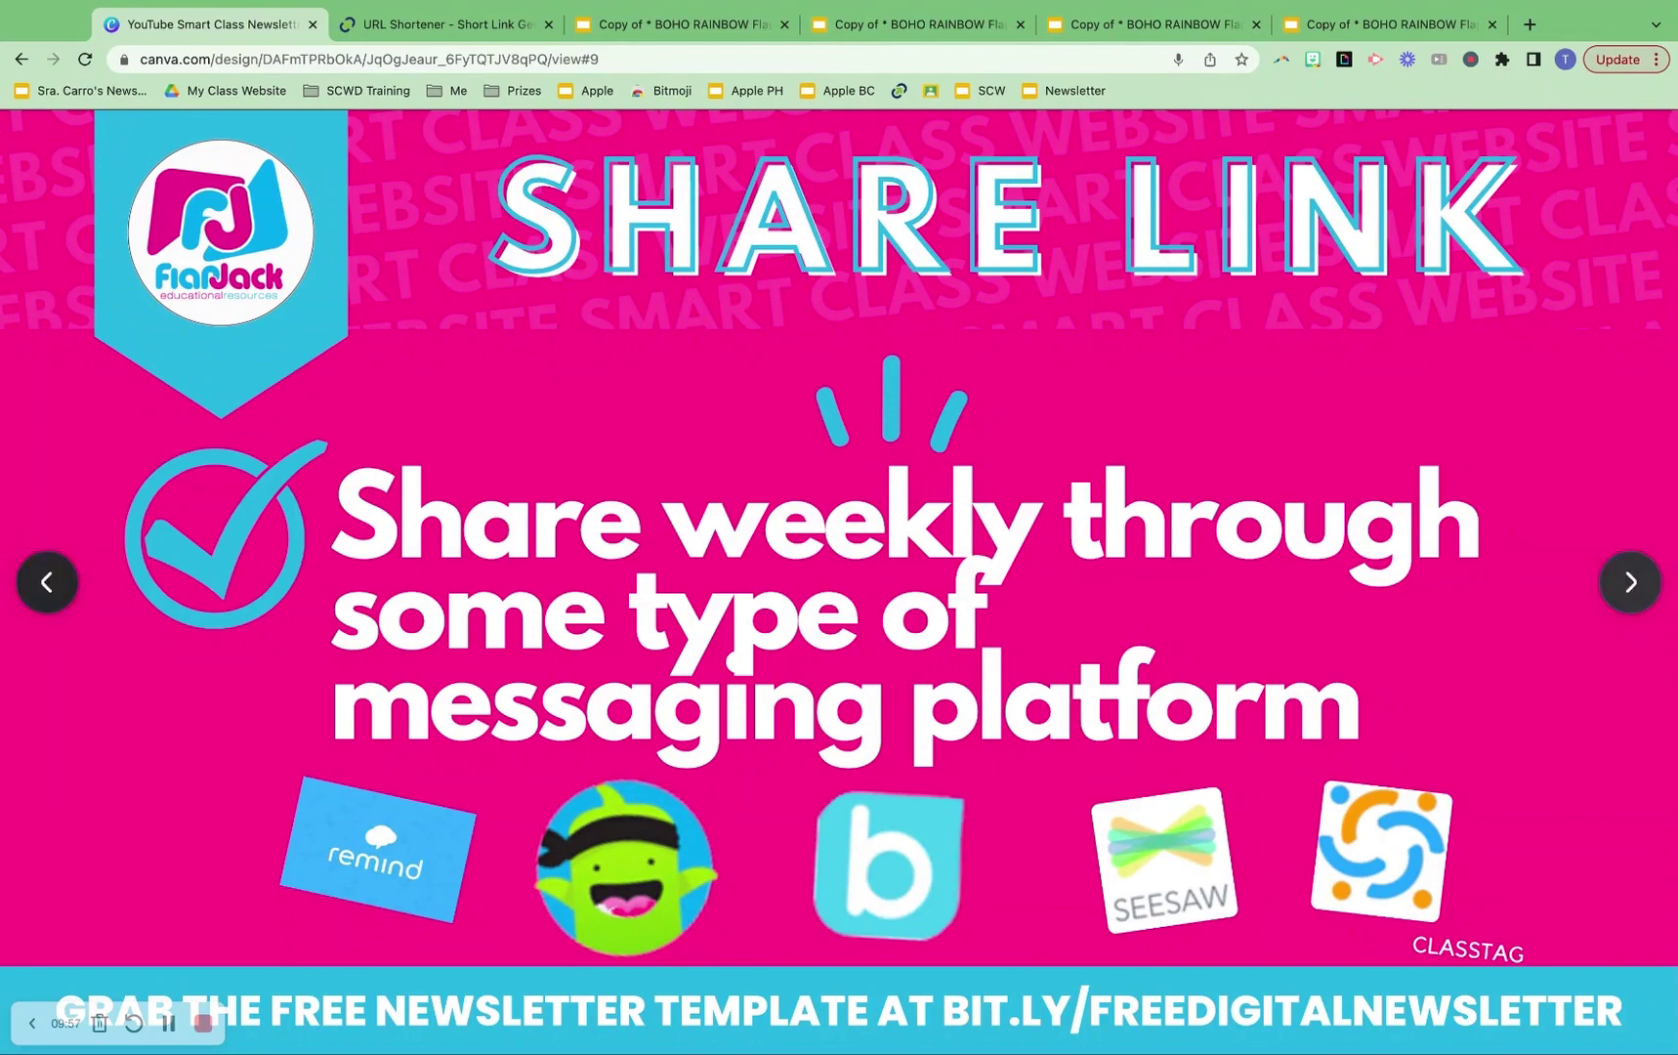
key(Right)
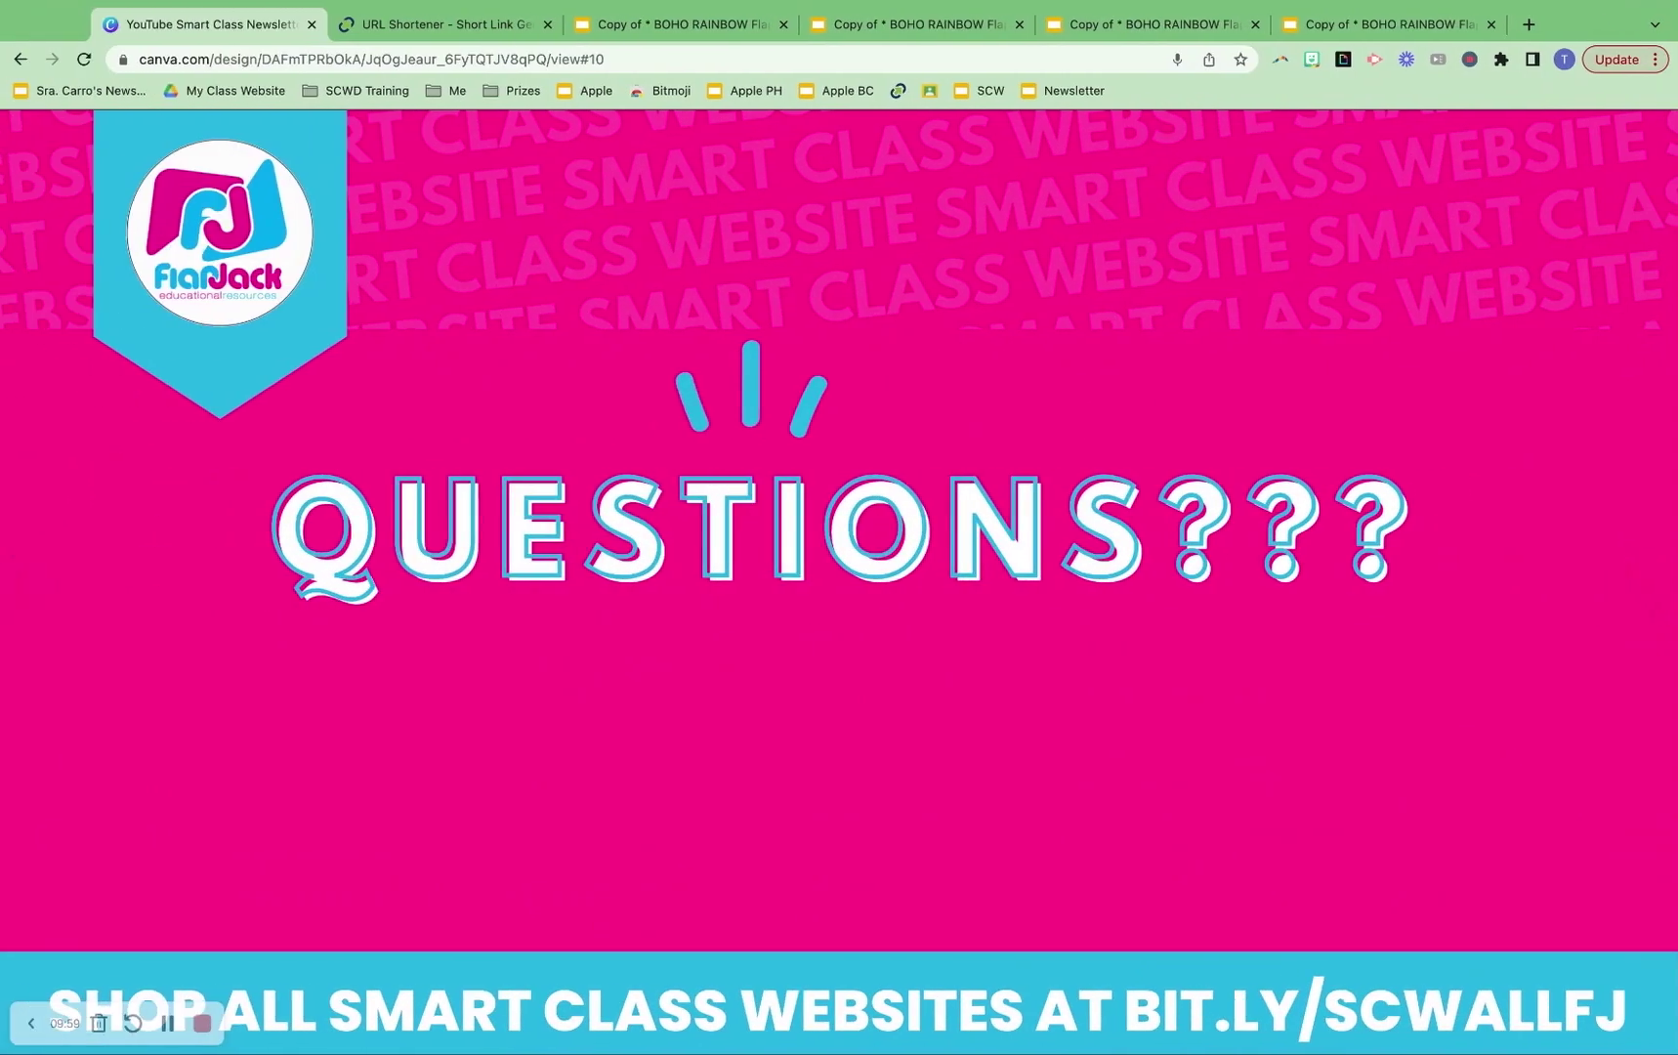